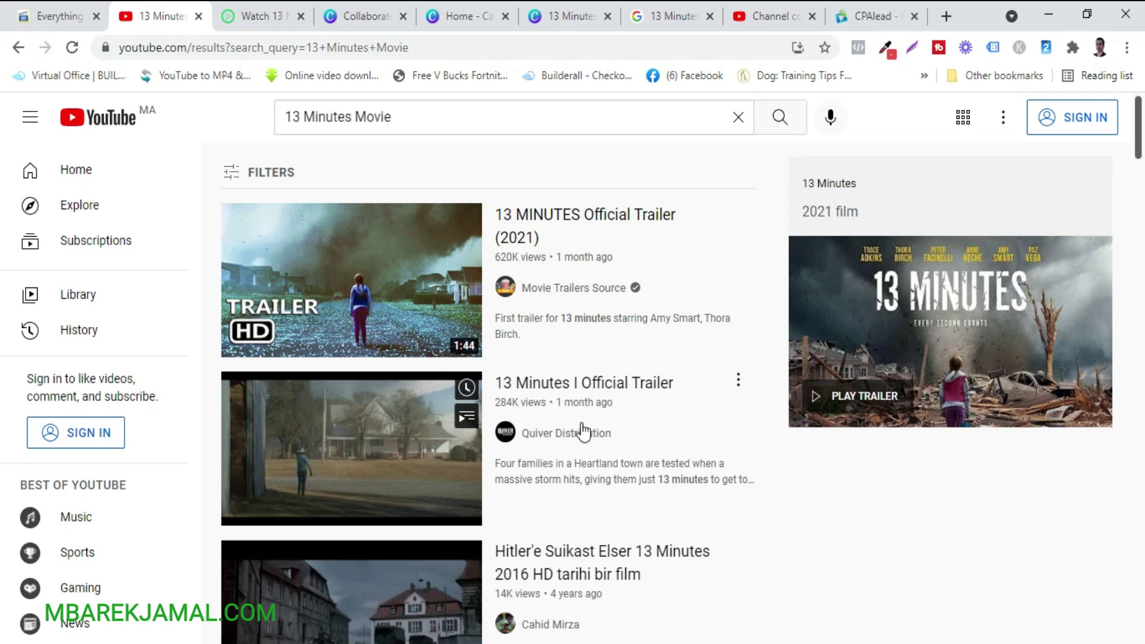
- Look through the YouTube search results for the 13 Minutes movie, including the trailers and their view counts
scroll(582, 430, down, 3)
scroll(581, 431, up, 3)
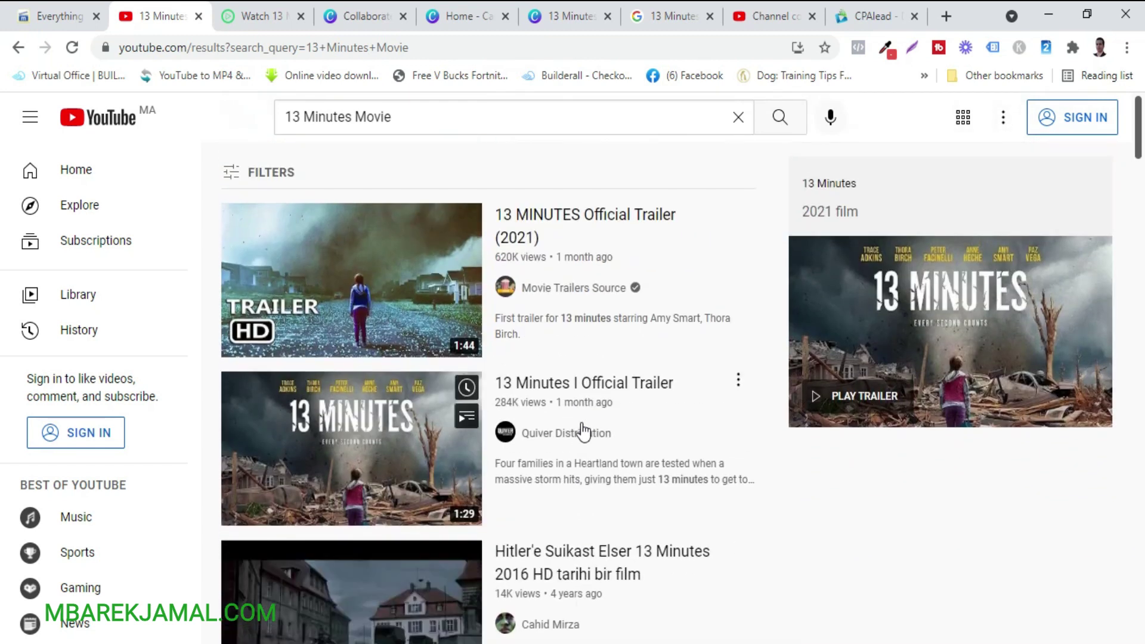
scroll(583, 406, down, 1)
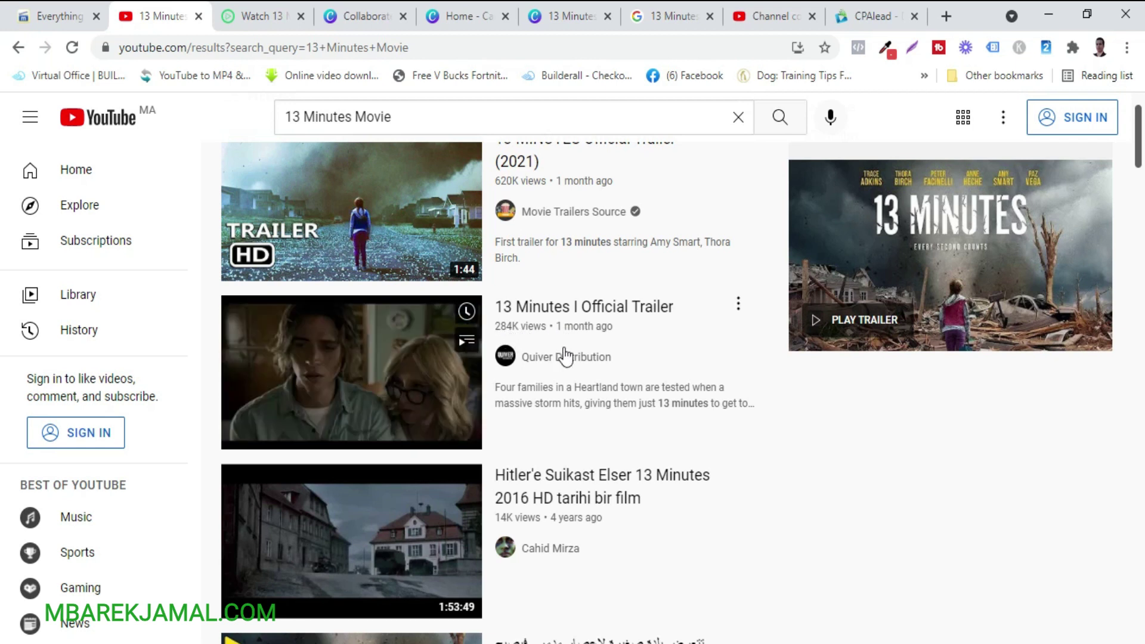
scroll(606, 378, down, 2)
scroll(606, 378, up, 4)
scroll(605, 370, down, 5)
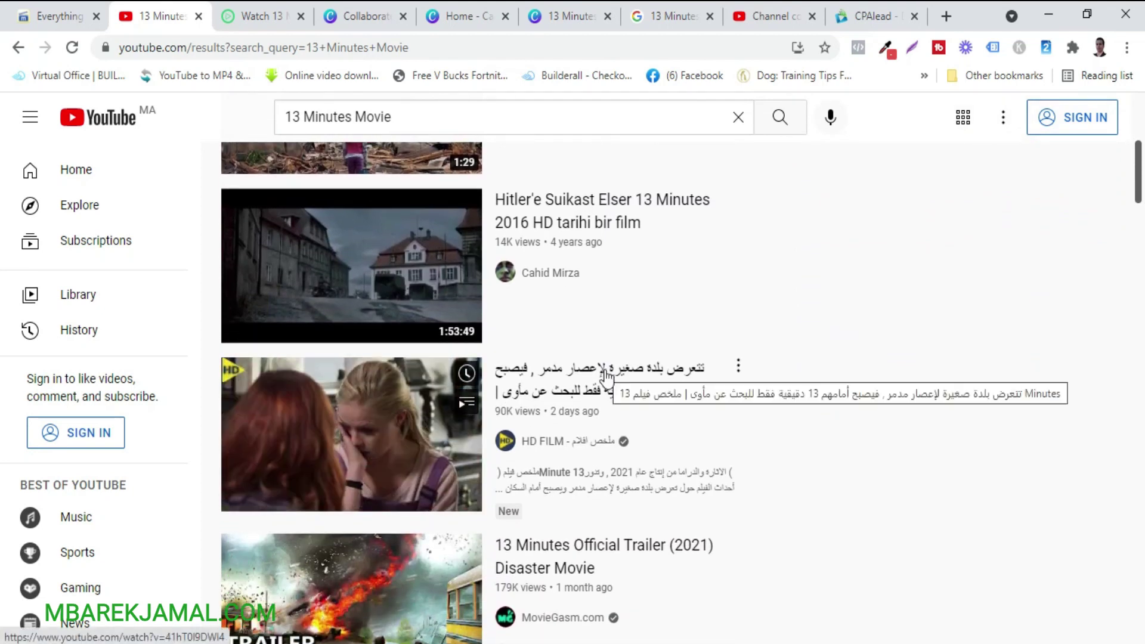
scroll(604, 374, down, 6)
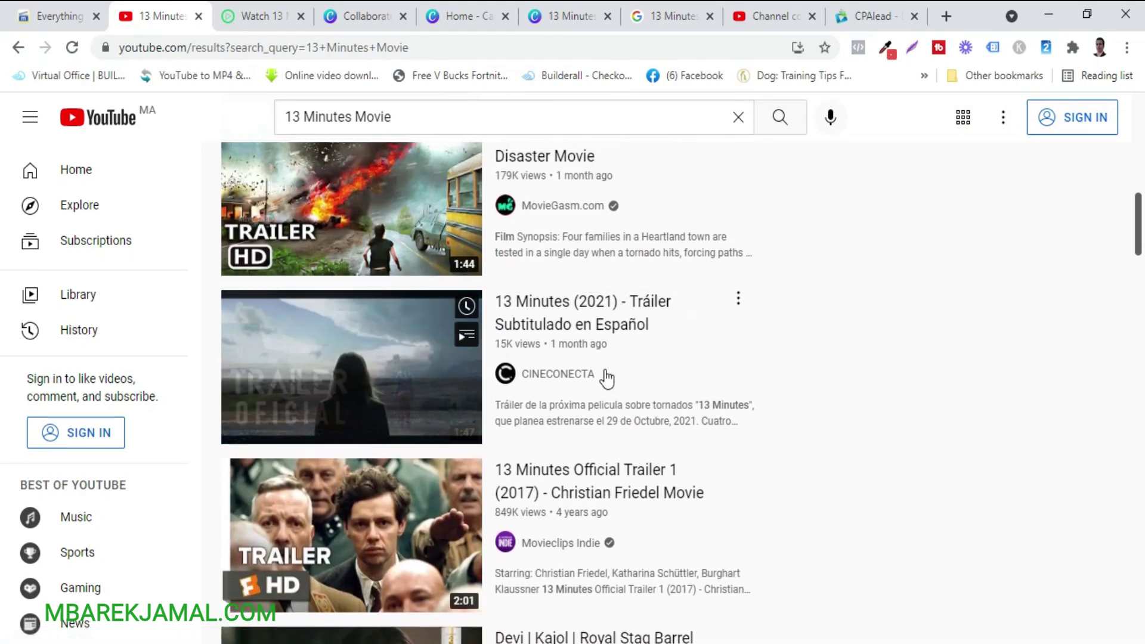
scroll(606, 378, up, 6)
scroll(607, 378, up, 7)
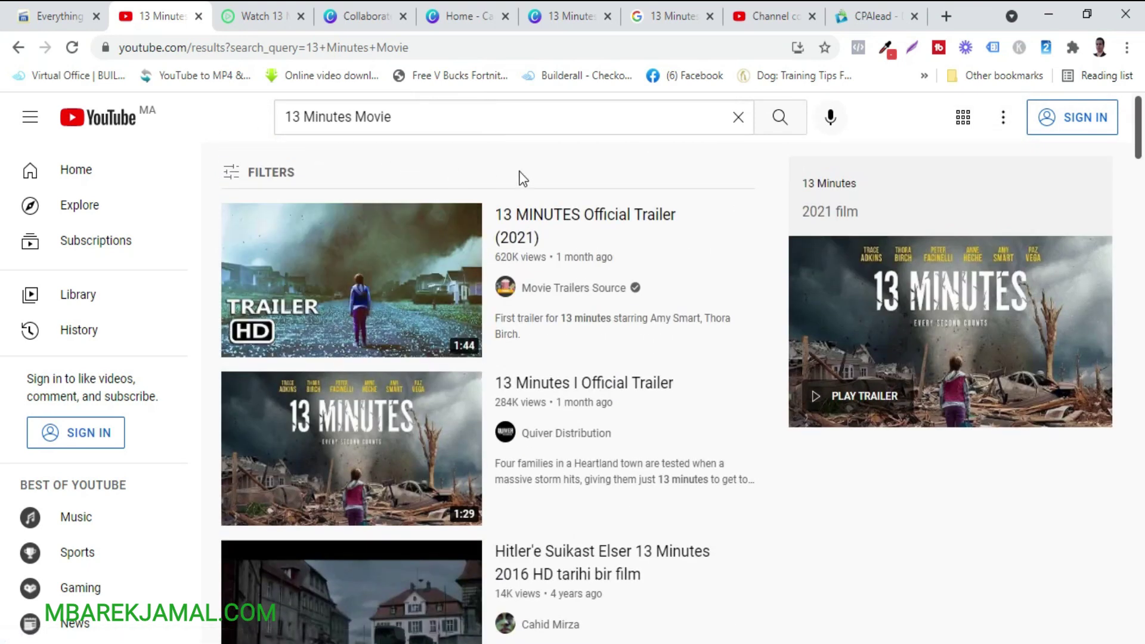
- Switch to CPAlead and start a new landing page from the Movie Player template
click(872, 15)
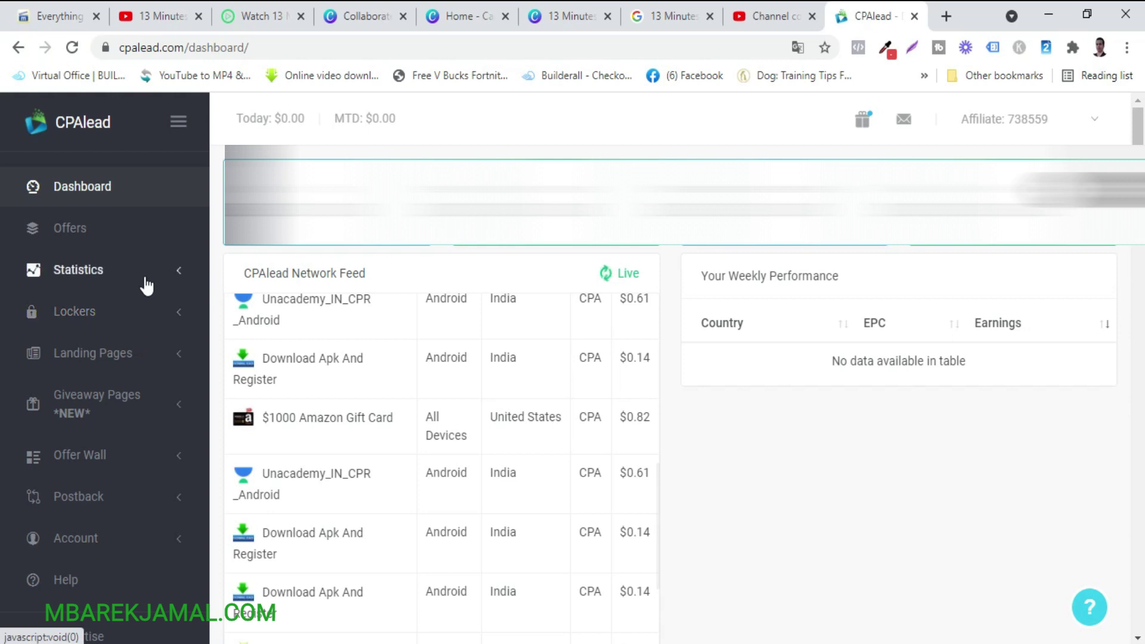
click(135, 357)
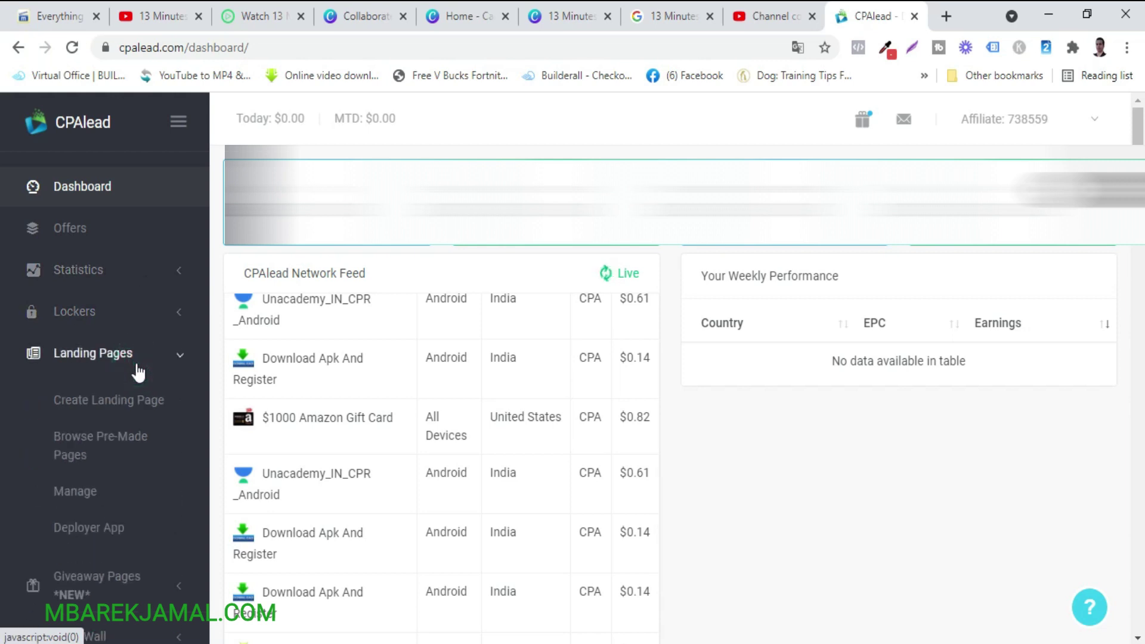
click(95, 406)
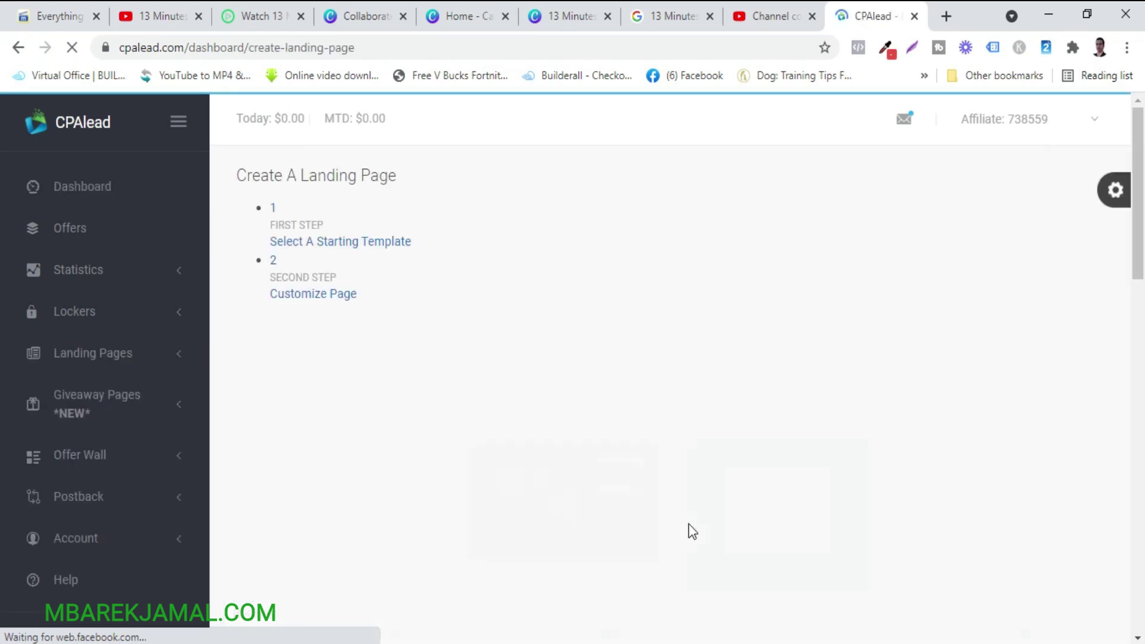
scroll(690, 533, down, 5)
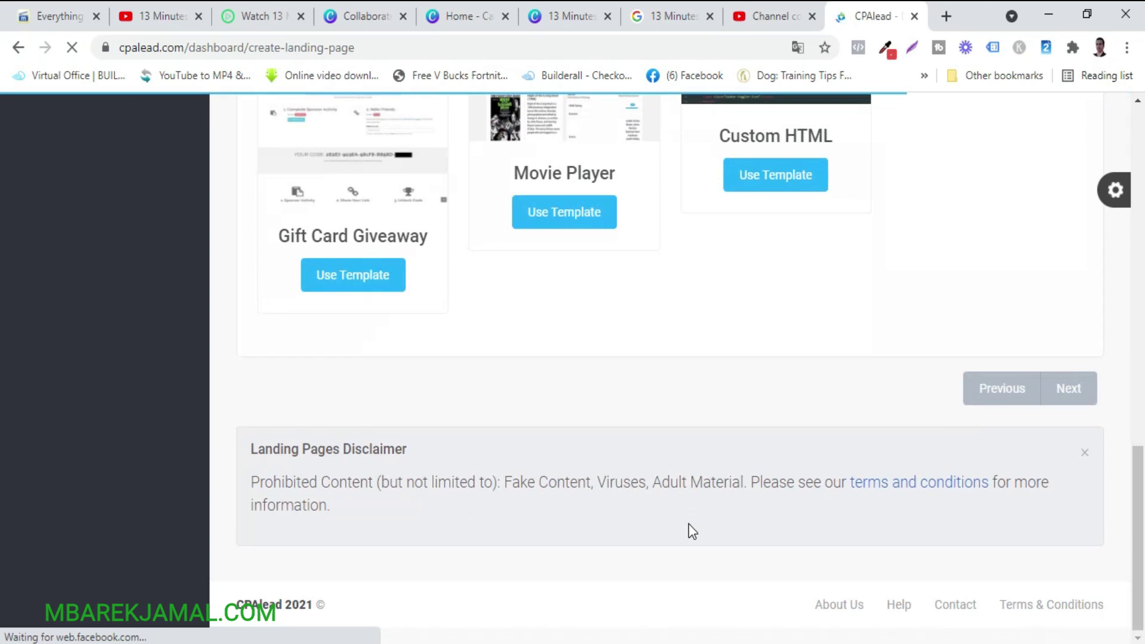
scroll(688, 523, up, 3)
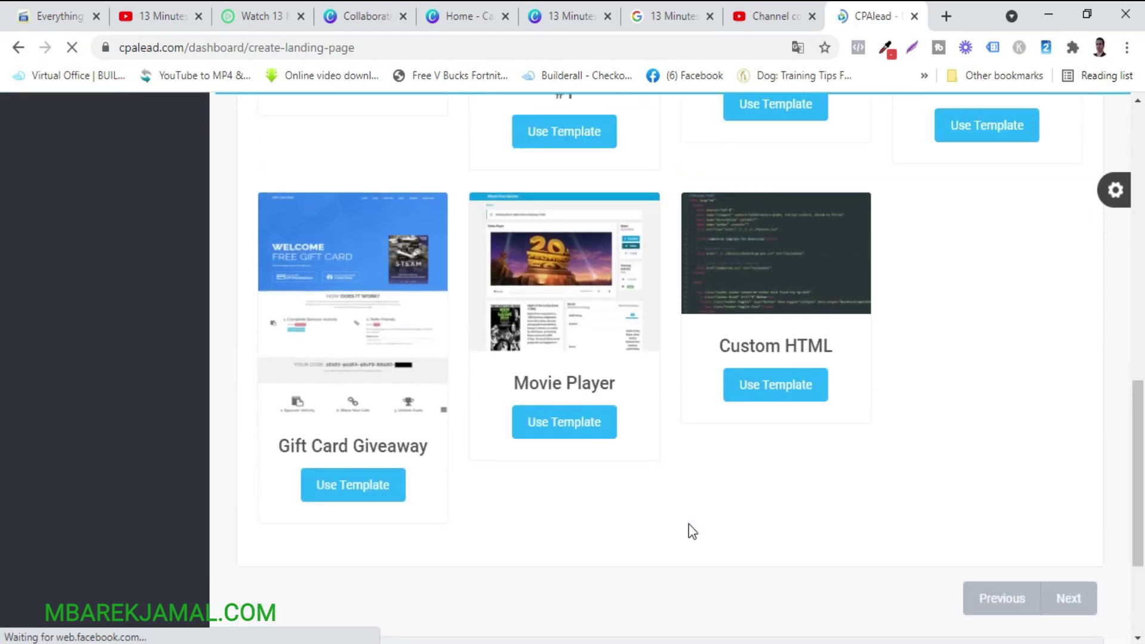
click(561, 423)
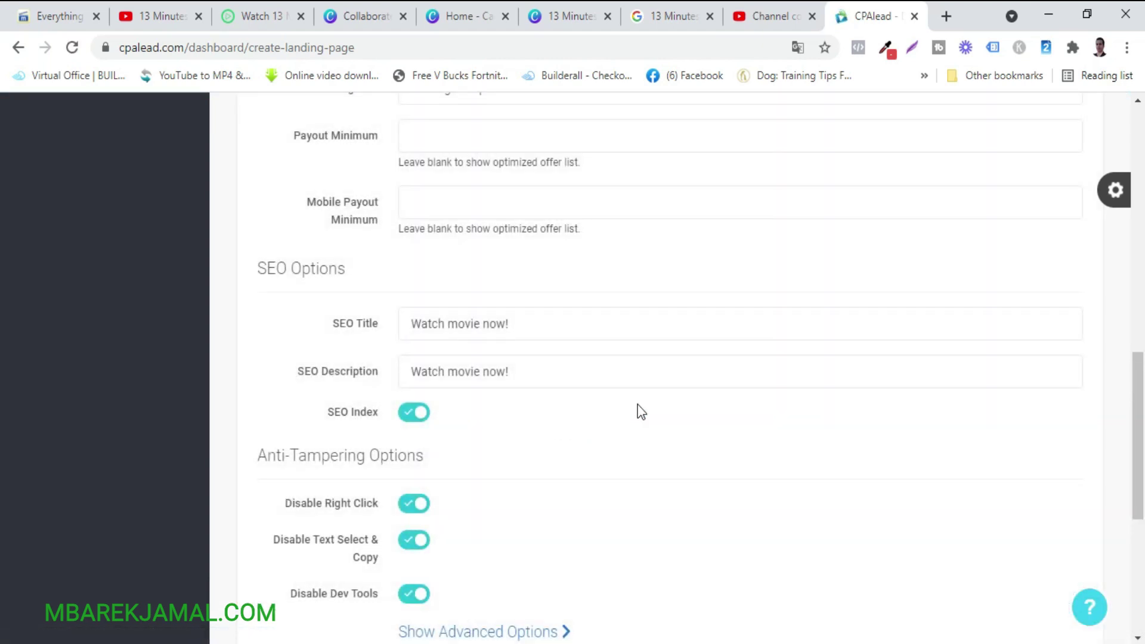
- Enter "13 minutes" as both the Page Name and the Movie Name of the landing page
scroll(639, 409, up, 4)
scroll(640, 412, up, 8)
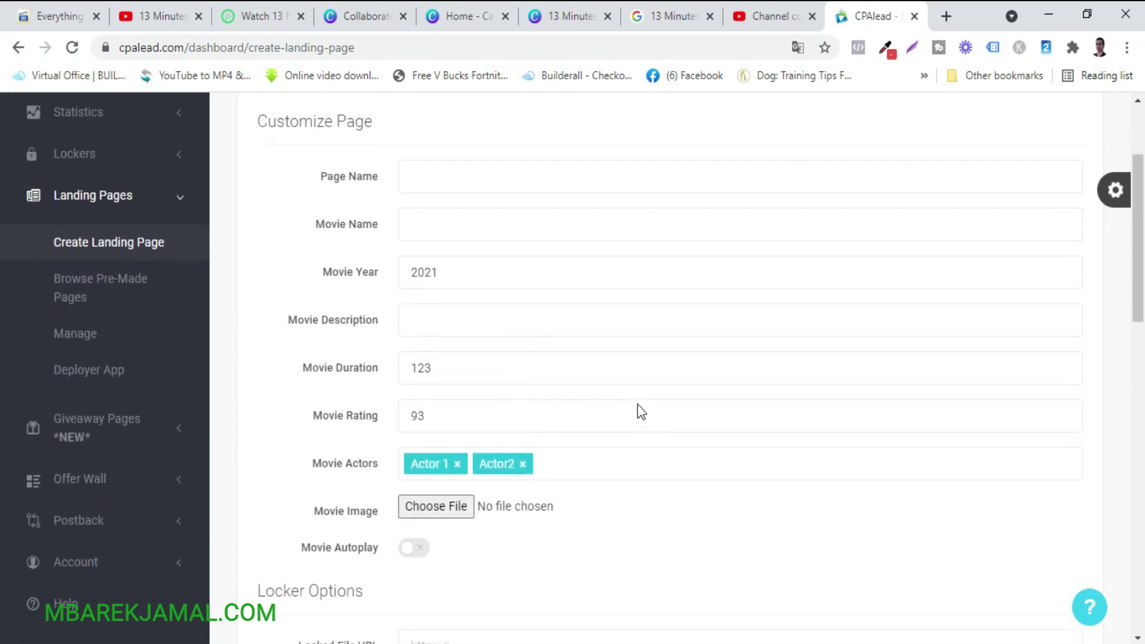
click(462, 247)
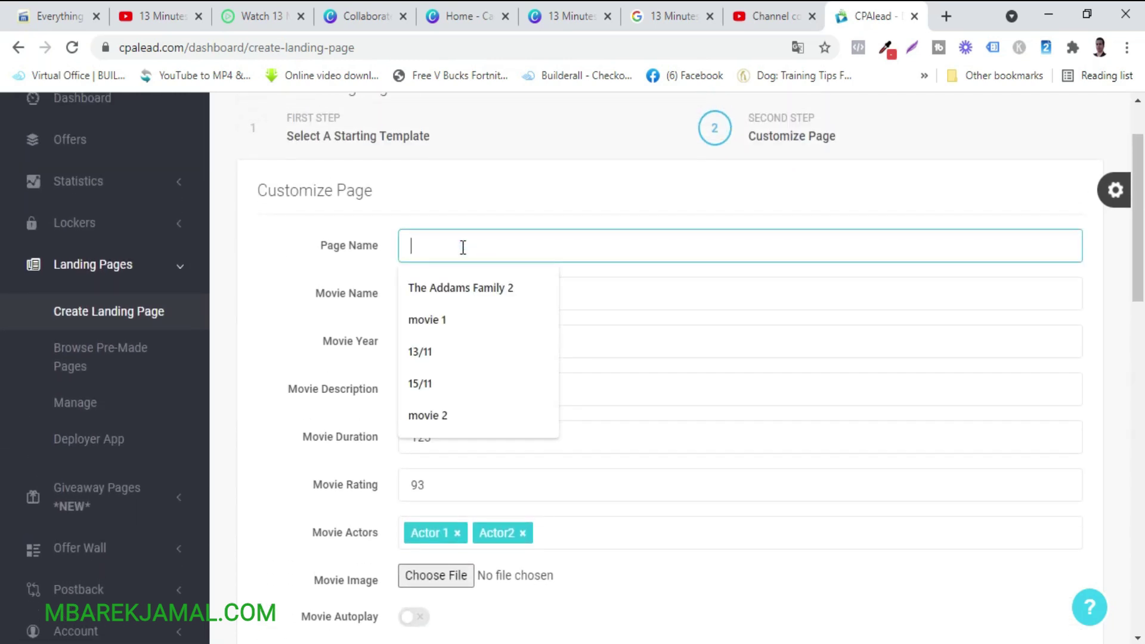
text(13 minutes)
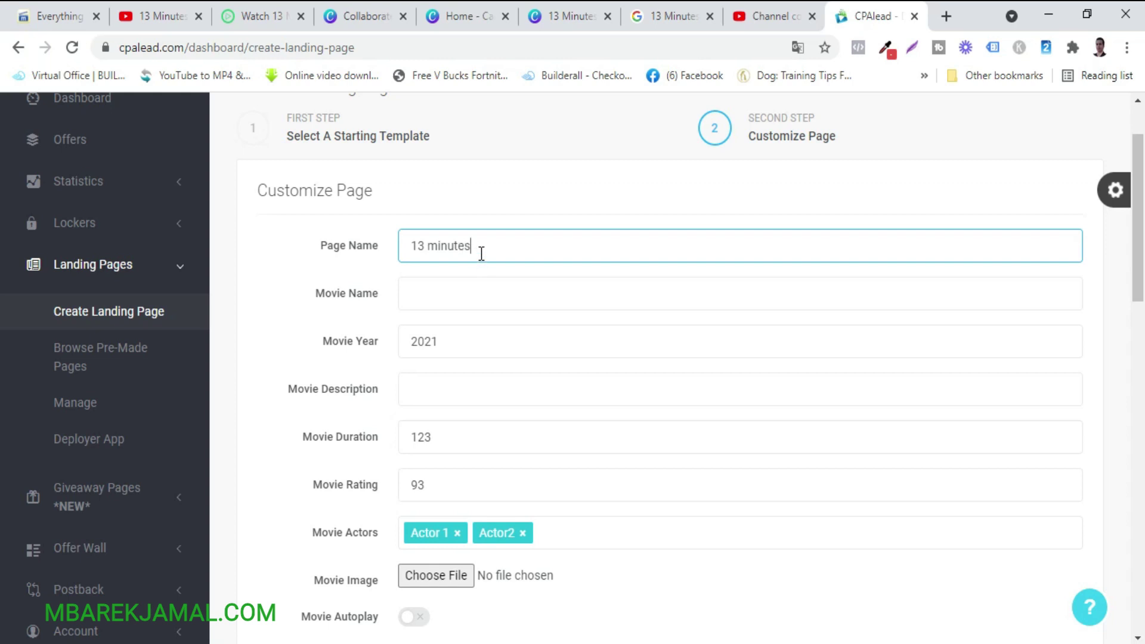
drag(480, 248, 291, 244)
key(ctrl+c)
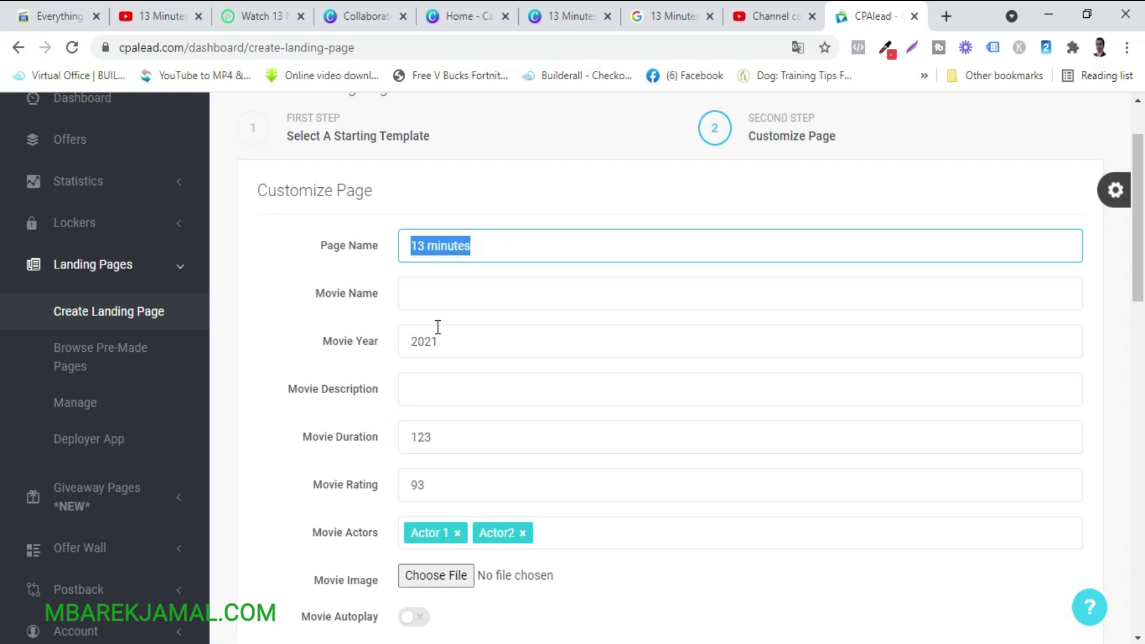
click(451, 306)
key(ctrl+v)
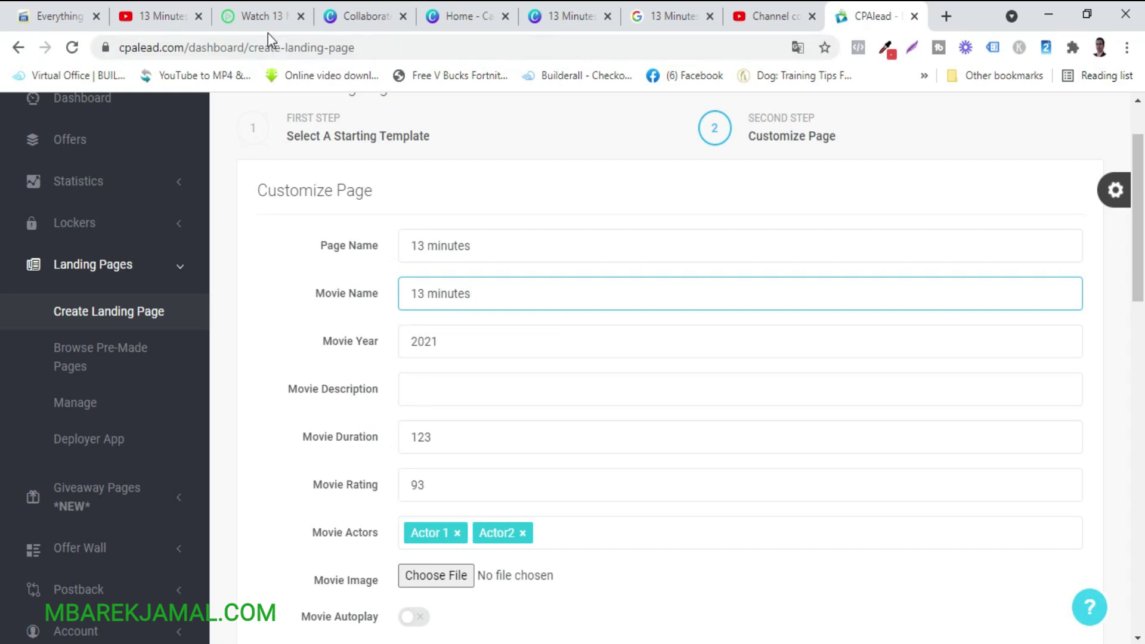
- Switch to the Movie Insider page for 13 Minutes and expand its full cast list
click(53, 13)
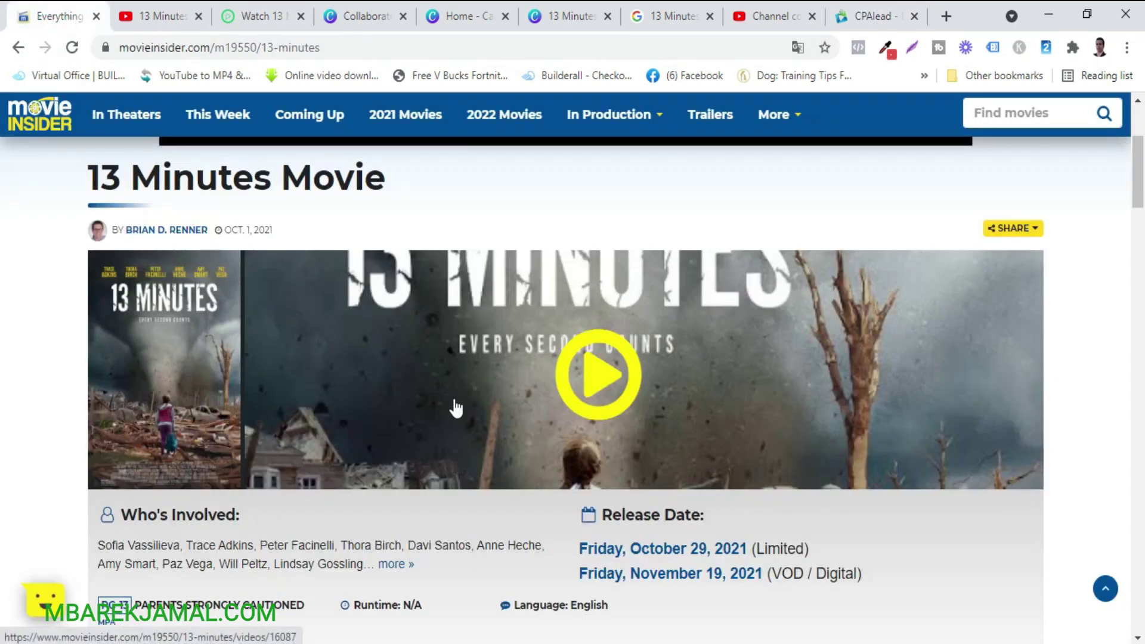
scroll(453, 406, down, 1)
scroll(456, 408, down, 1)
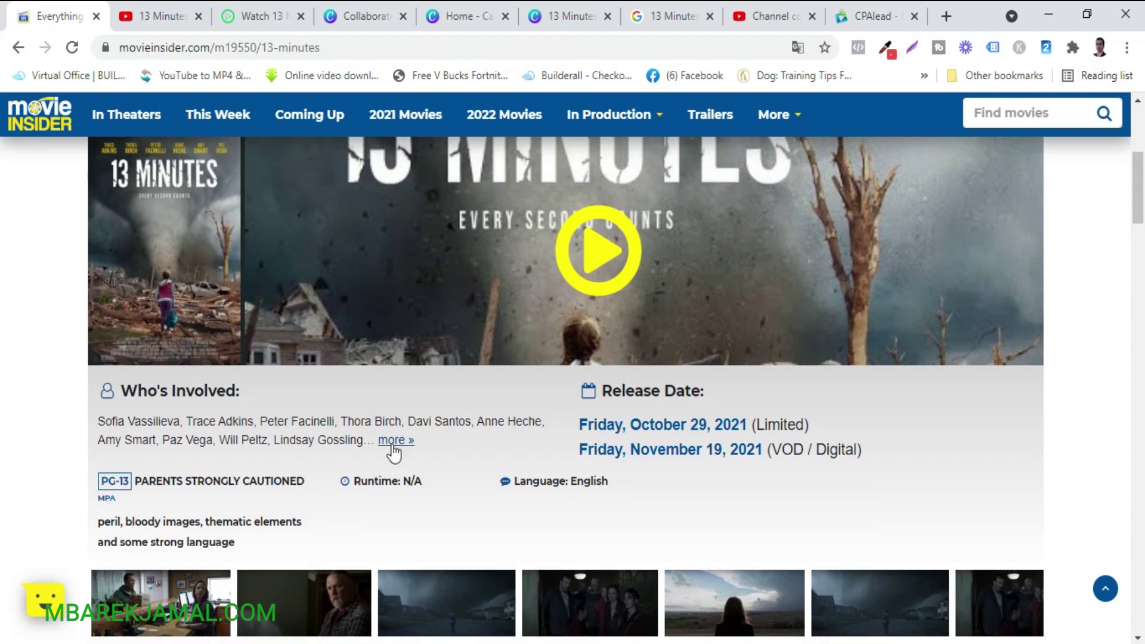
click(394, 441)
scroll(394, 444, down, 1)
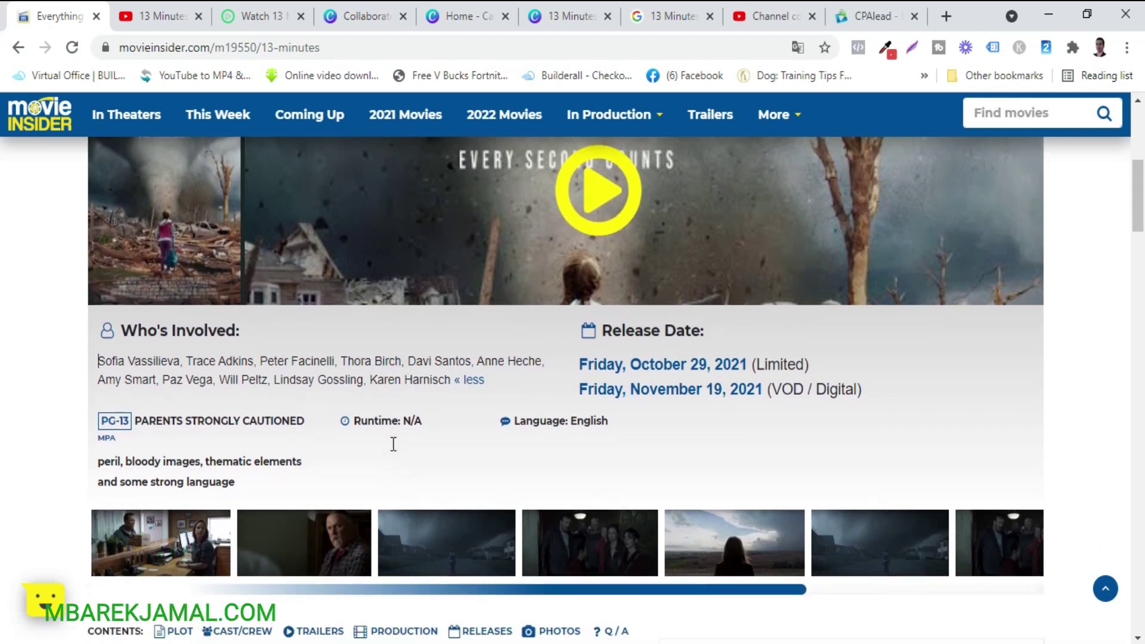
- Copy the plot paragraph of 13 Minutes from the Movie Insider page, without its heading
scroll(394, 445, up, 5)
scroll(117, 201, down, 15)
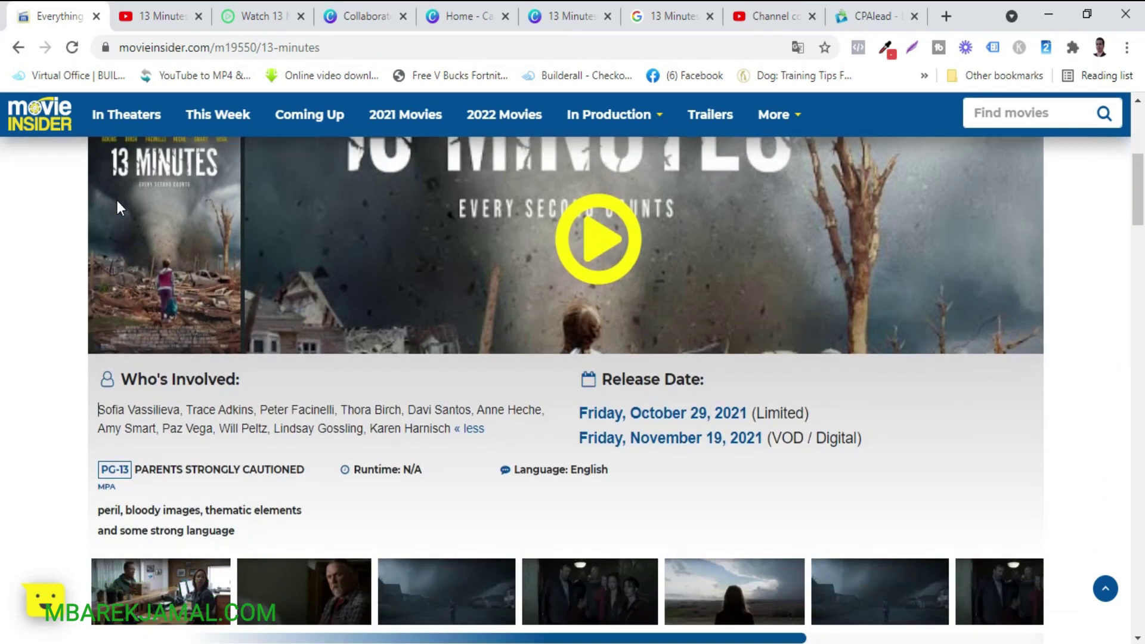
scroll(117, 200, up, 3)
scroll(117, 200, down, 5)
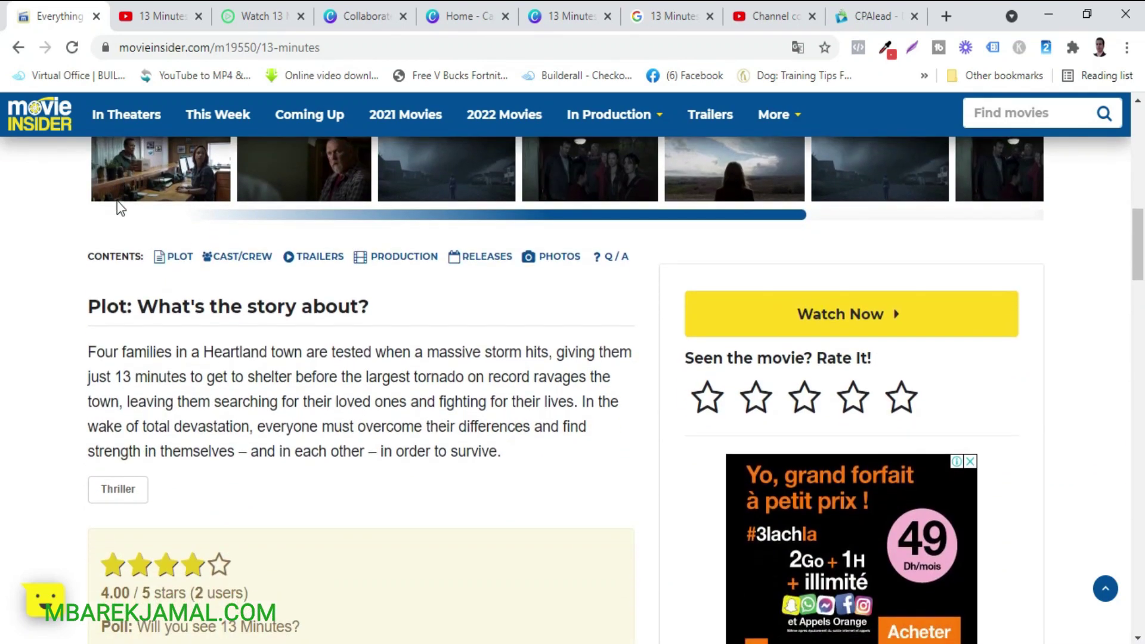
drag(502, 410, 83, 306)
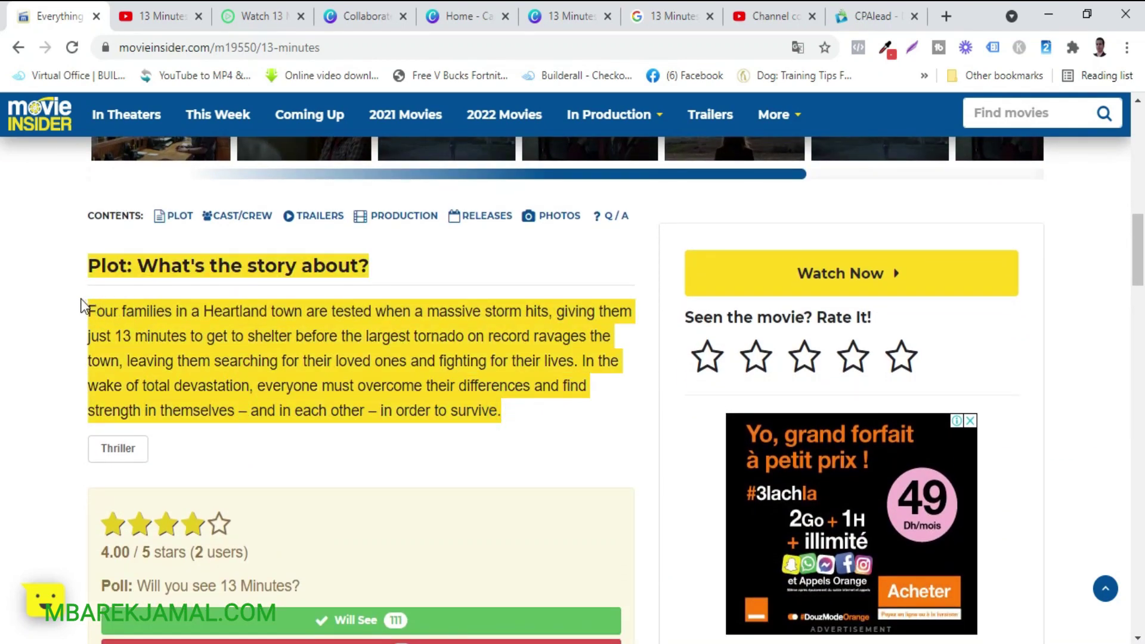
click(241, 368)
drag(521, 413, 91, 314)
right_click(123, 316)
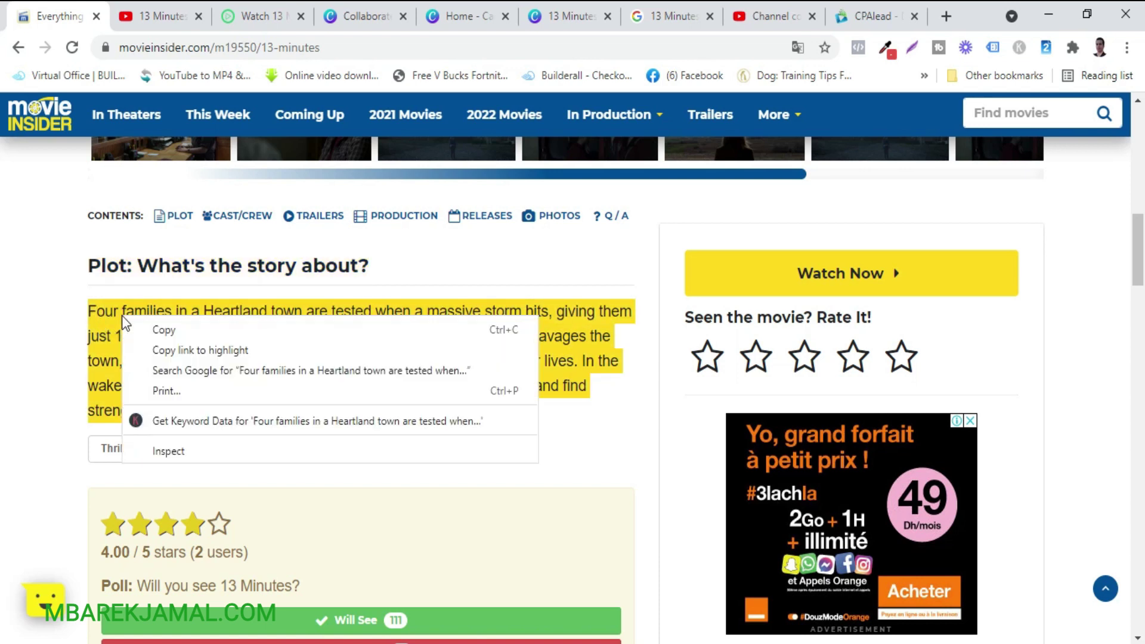
click(167, 327)
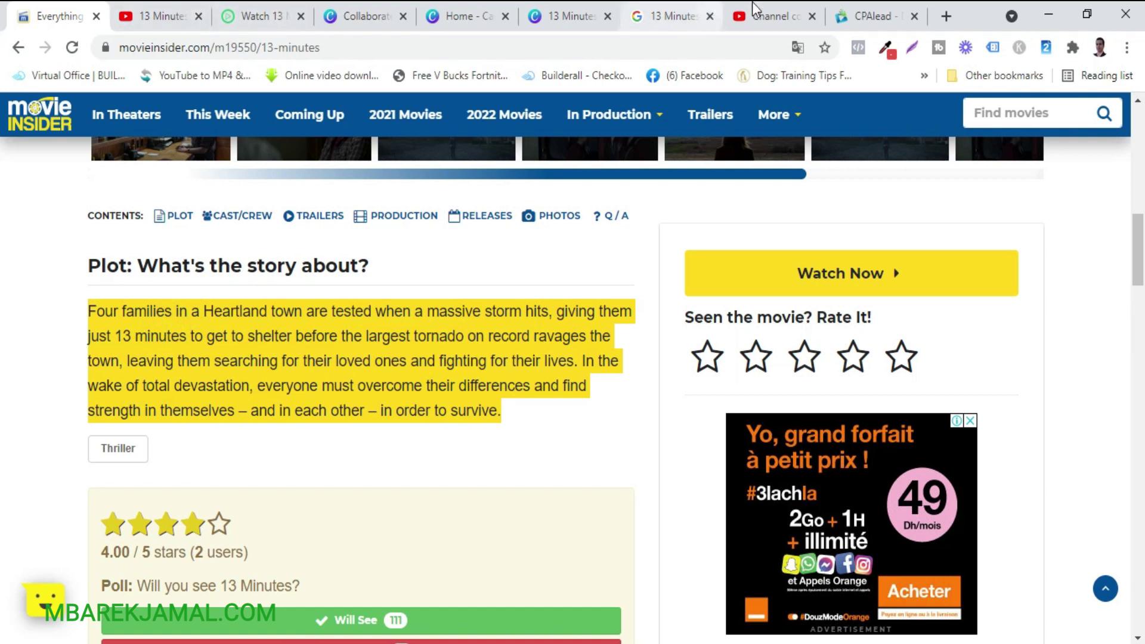
- Return to the CPAlead landing page form and paste the copied plot as the Movie Description
click(848, 15)
click(426, 394)
key(ctrl+v)
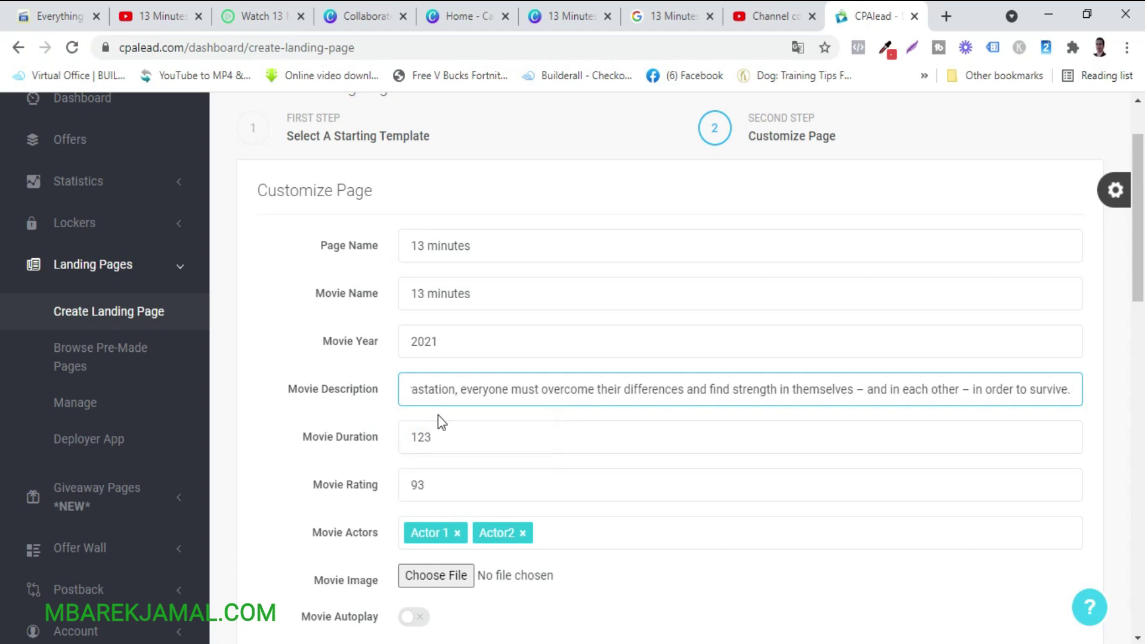
- Look up the film's duration on the Movie Insider and CMovies pages, and set the landing page's Movie Duration to 89
click(39, 16)
scroll(306, 344, up, 5)
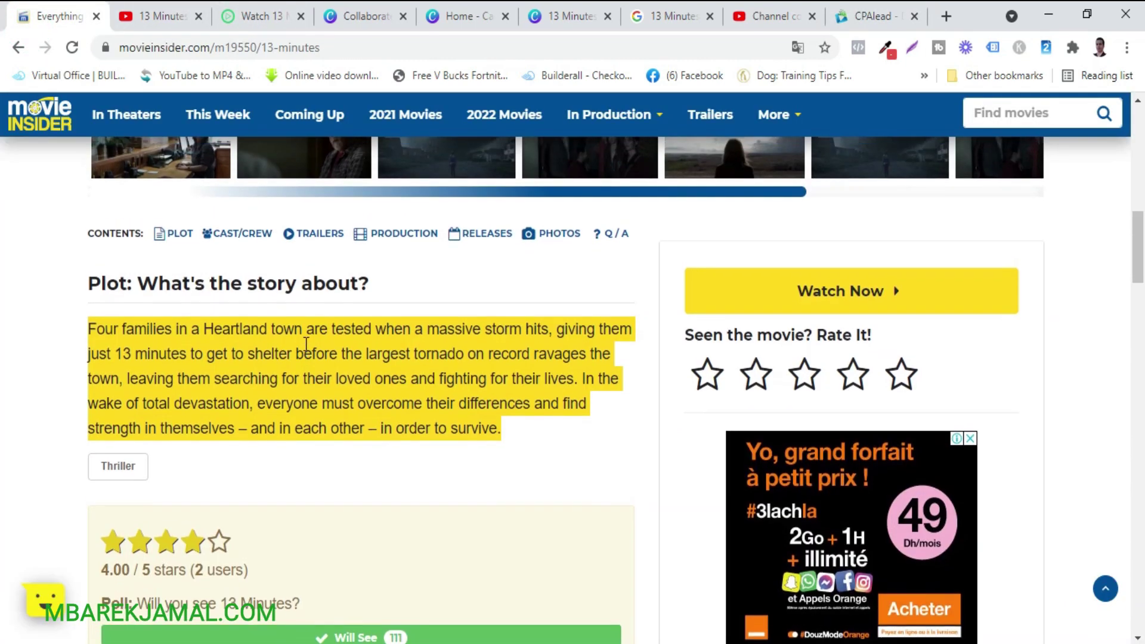
scroll(306, 344, up, 2)
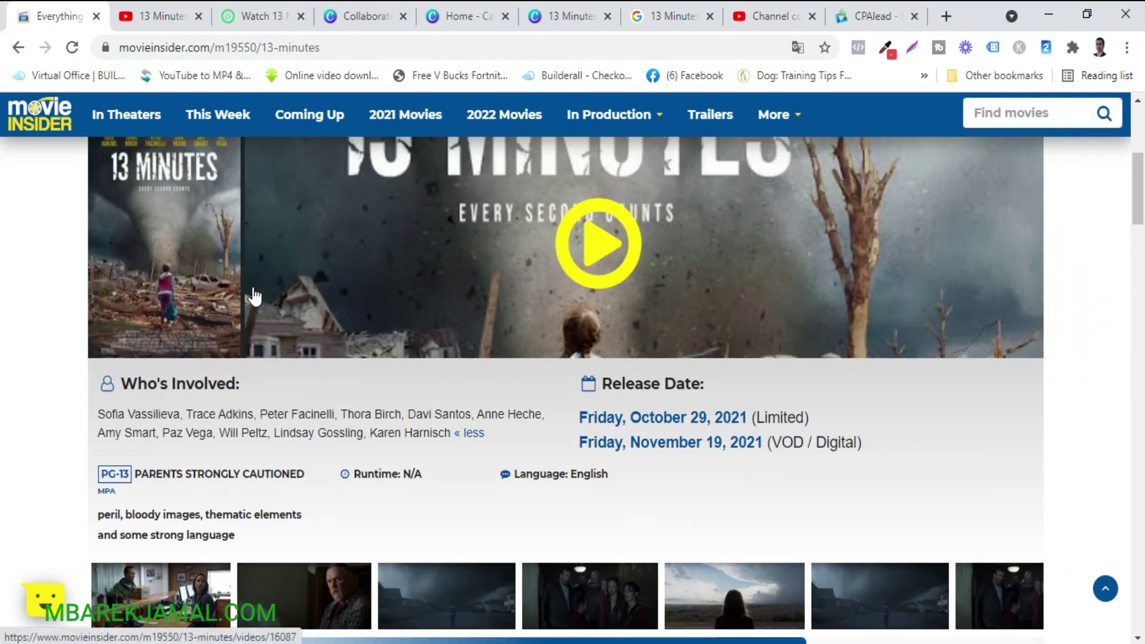
scroll(254, 295, up, 2)
scroll(254, 295, down, 8)
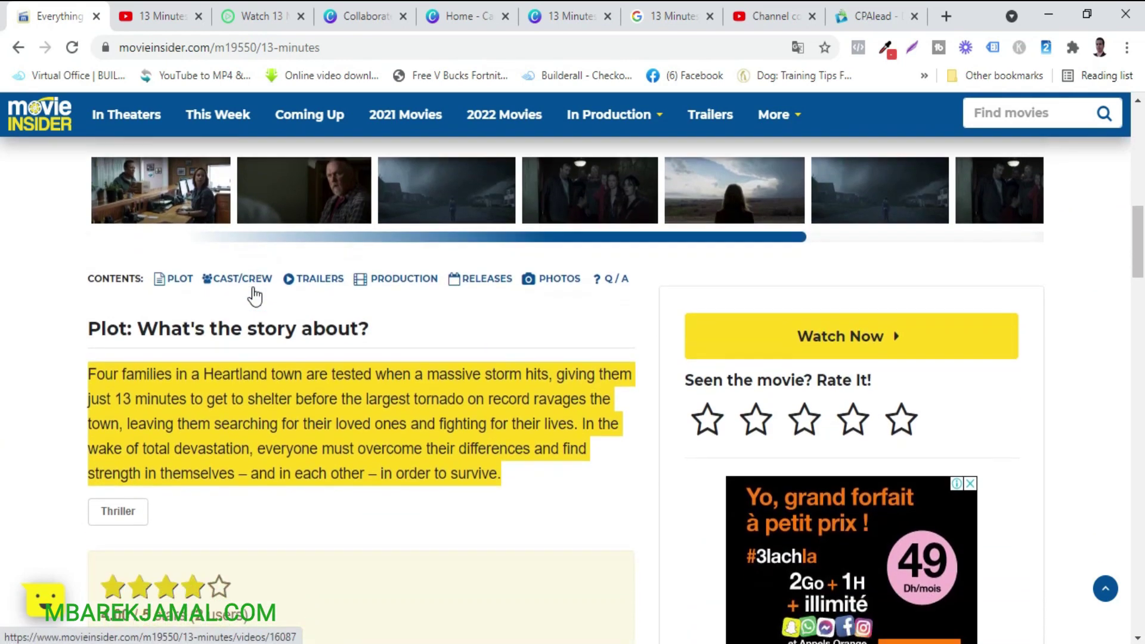
scroll(256, 295, down, 2)
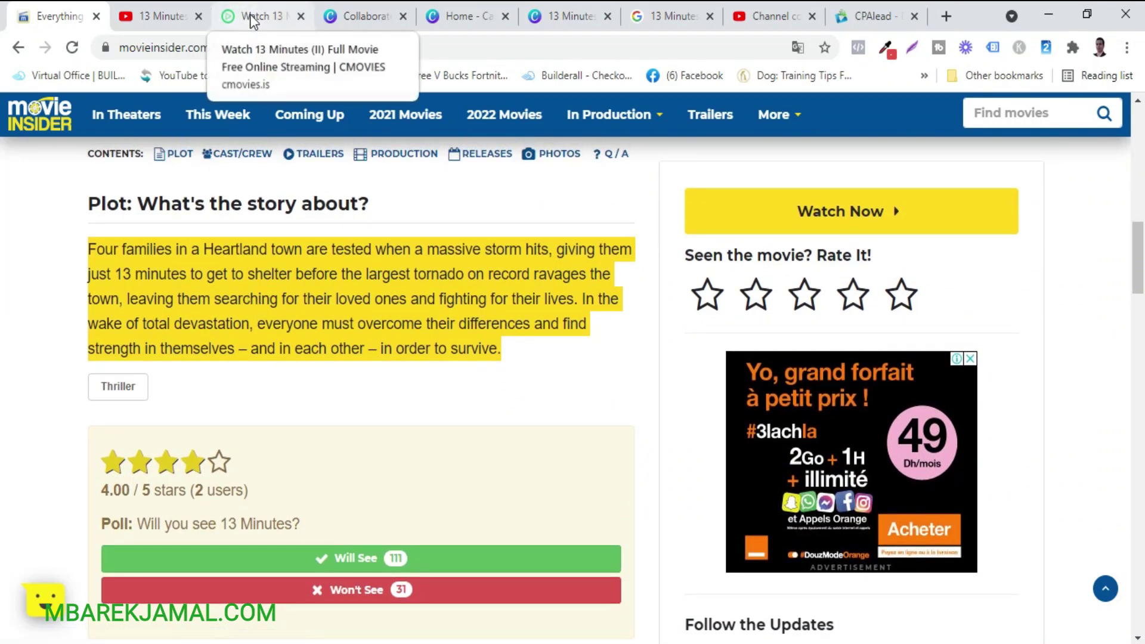
click(251, 16)
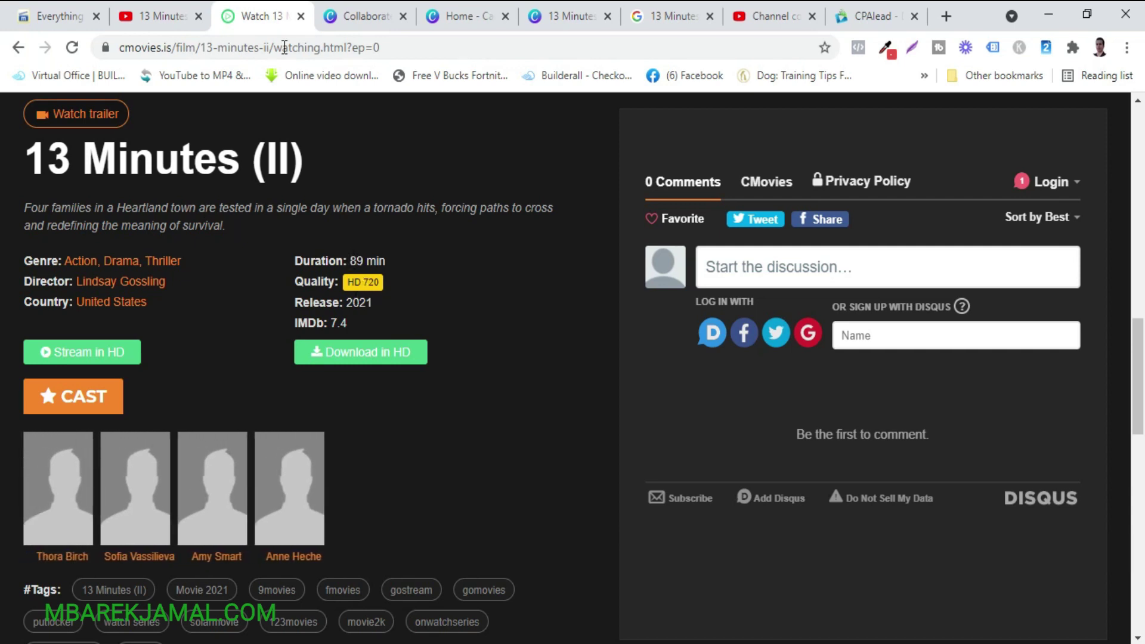
click(860, 20)
double_click(441, 439)
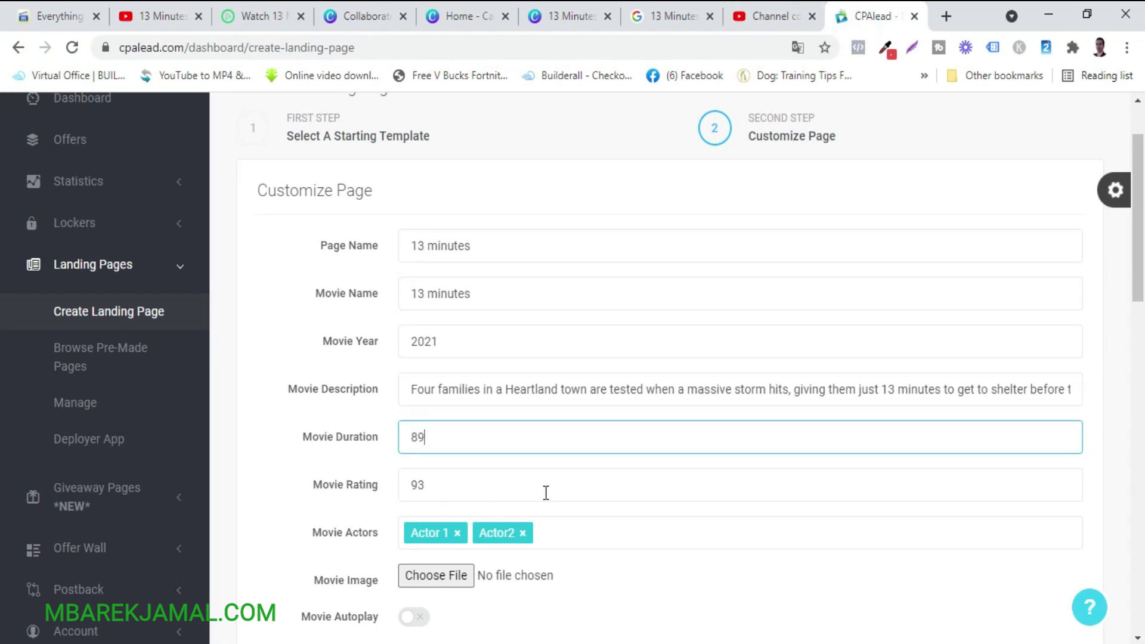
- Check the remaining landing page fields, then copy the web address of the 13 Minutes watching page on CMovies
scroll(721, 581, down, 3)
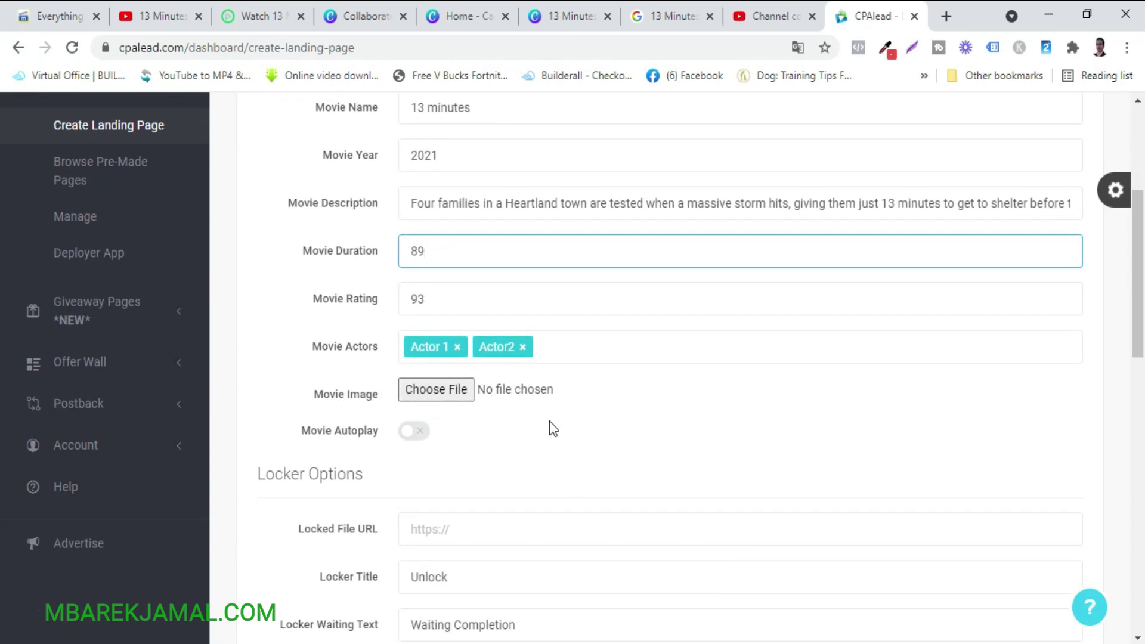
scroll(549, 421, down, 3)
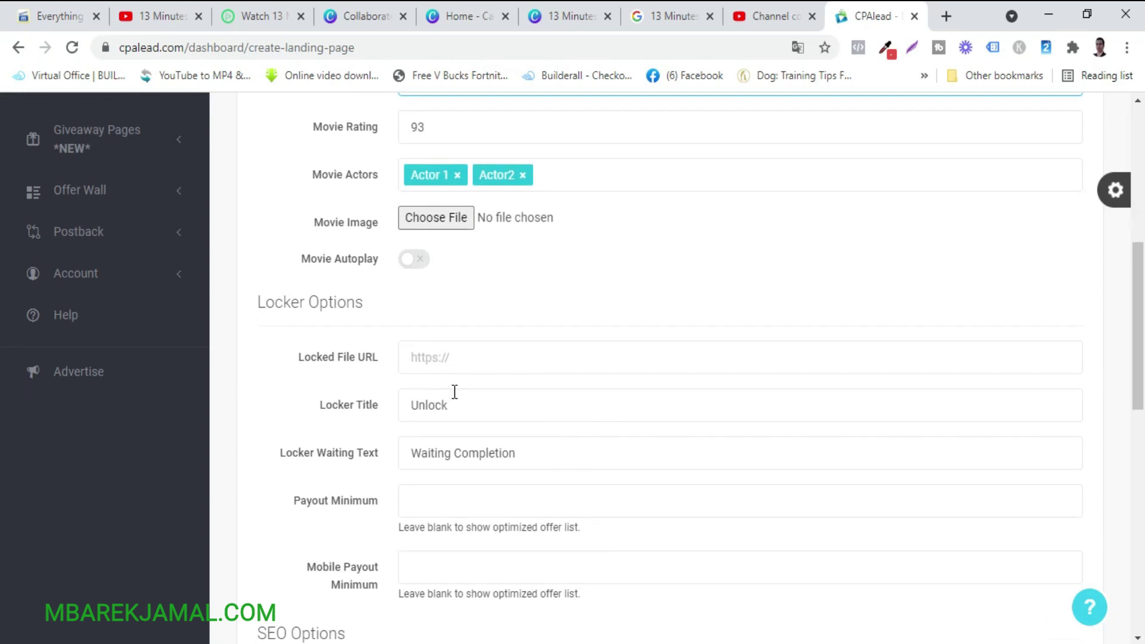
scroll(454, 392, down, 5)
scroll(454, 391, up, 7)
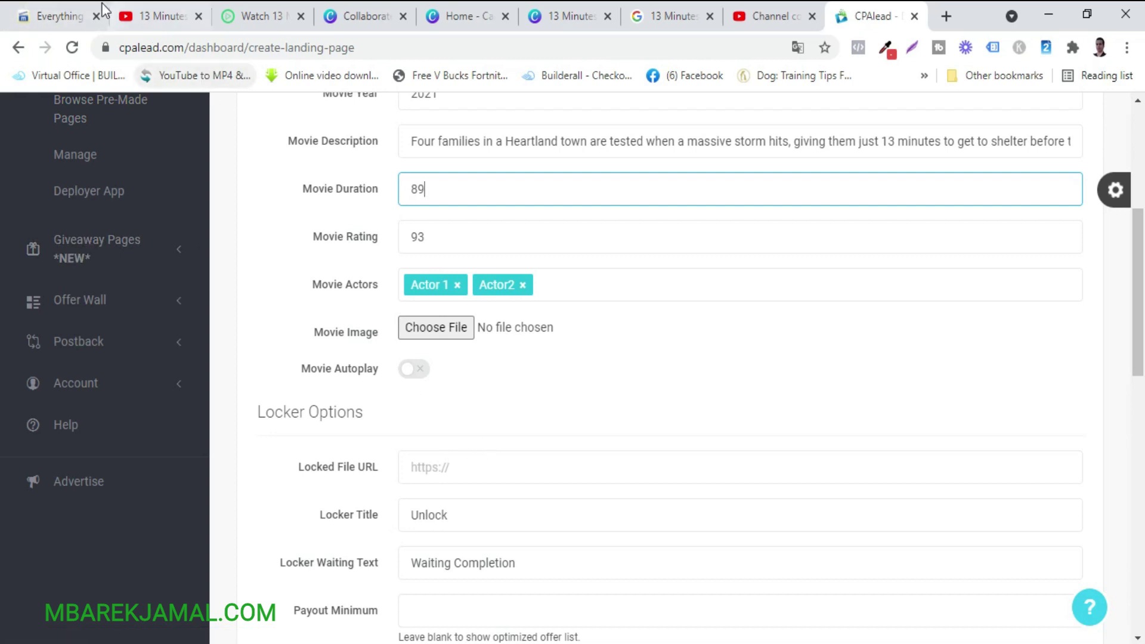
click(260, 13)
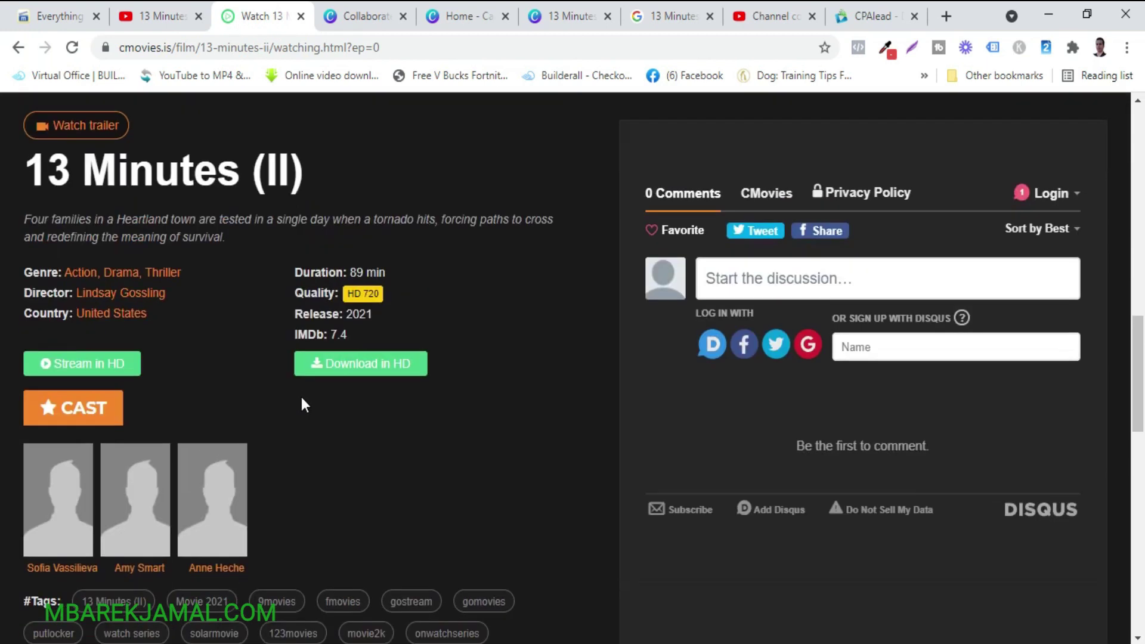
click(176, 47)
right_click(174, 48)
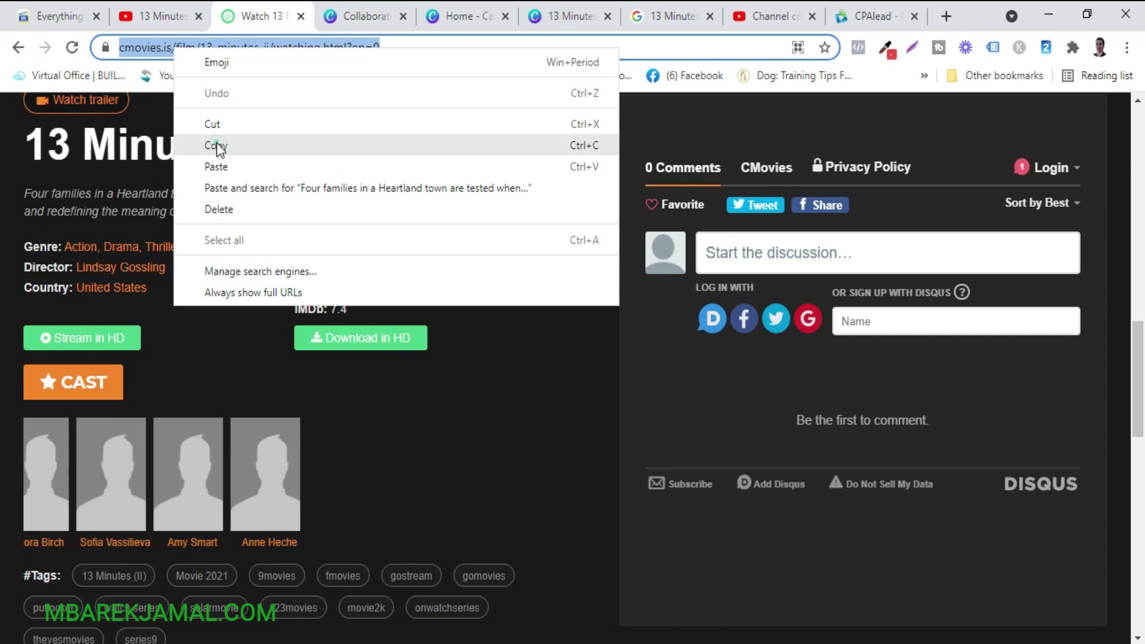
click(217, 147)
scroll(355, 313, down, 1)
scroll(355, 313, up, 10)
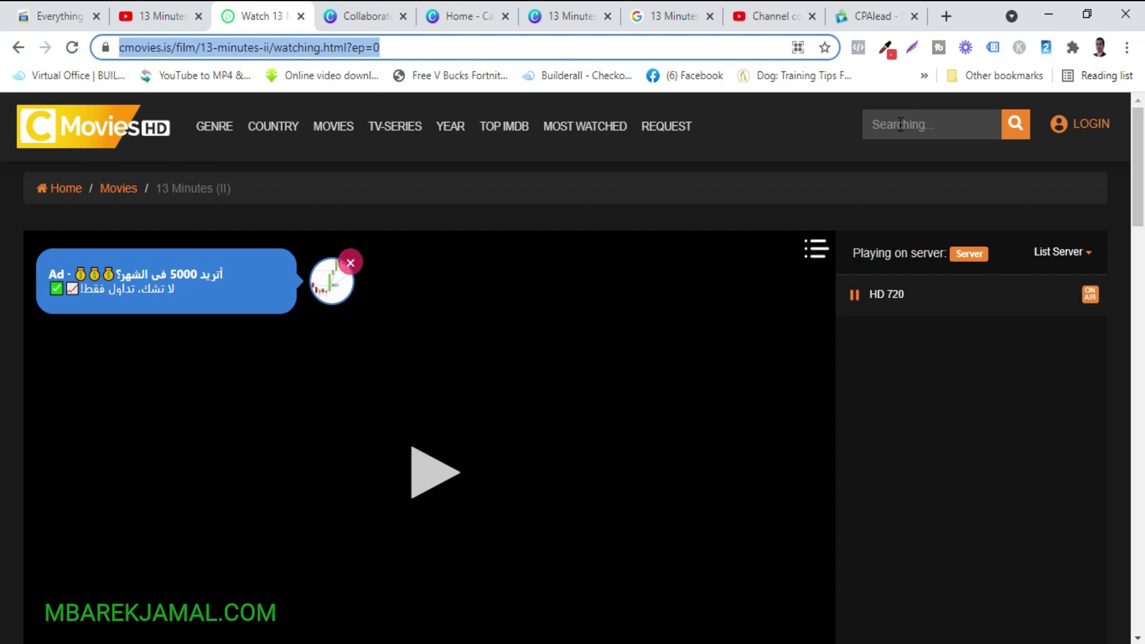
- Return to the CPAlead landing page form and paste the copied CMovies address as the Locked File URL
click(861, 18)
click(444, 462)
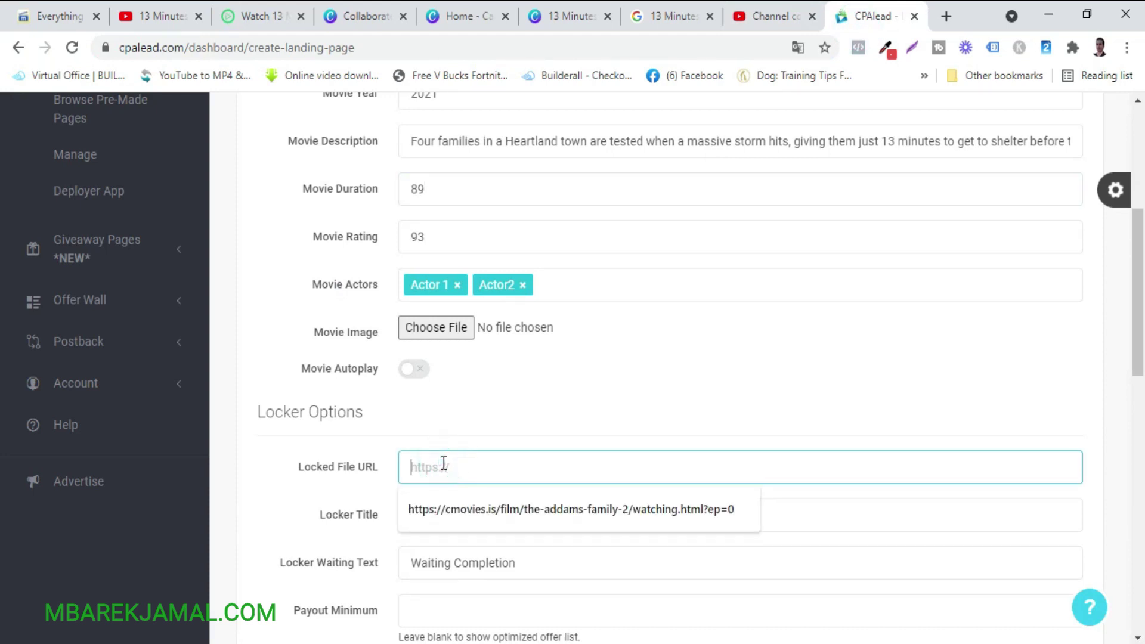
key(ctrl+v)
- Set both the Payout Minimum and the Mobile Payout Minimum in the Locker Options to 1
scroll(549, 504, down, 5)
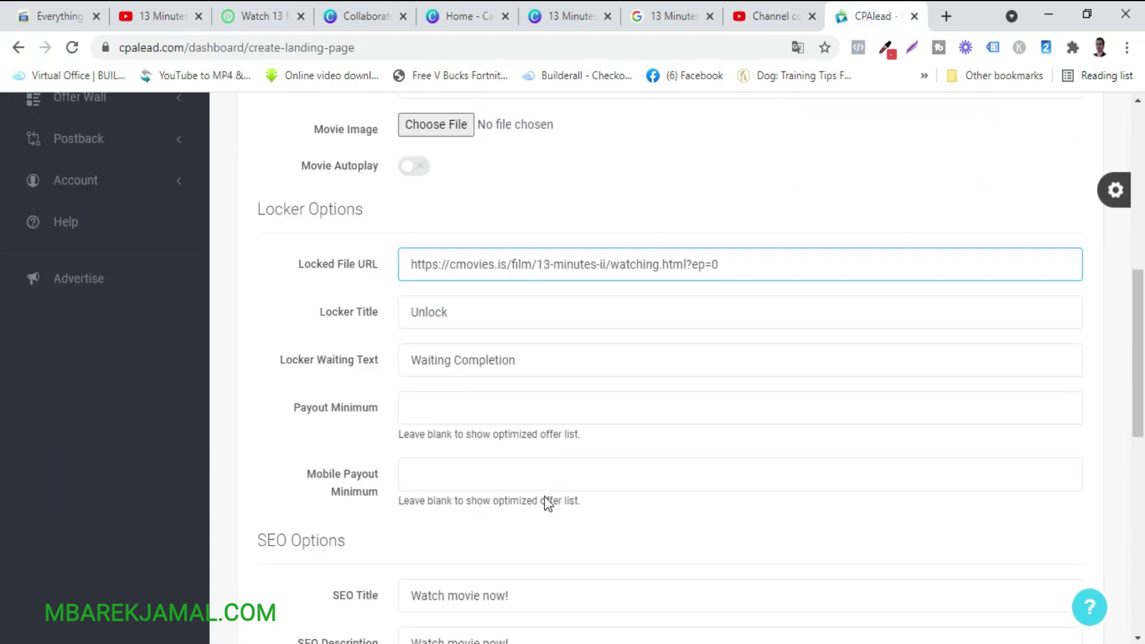
scroll(548, 504, up, 10)
scroll(548, 503, down, 8)
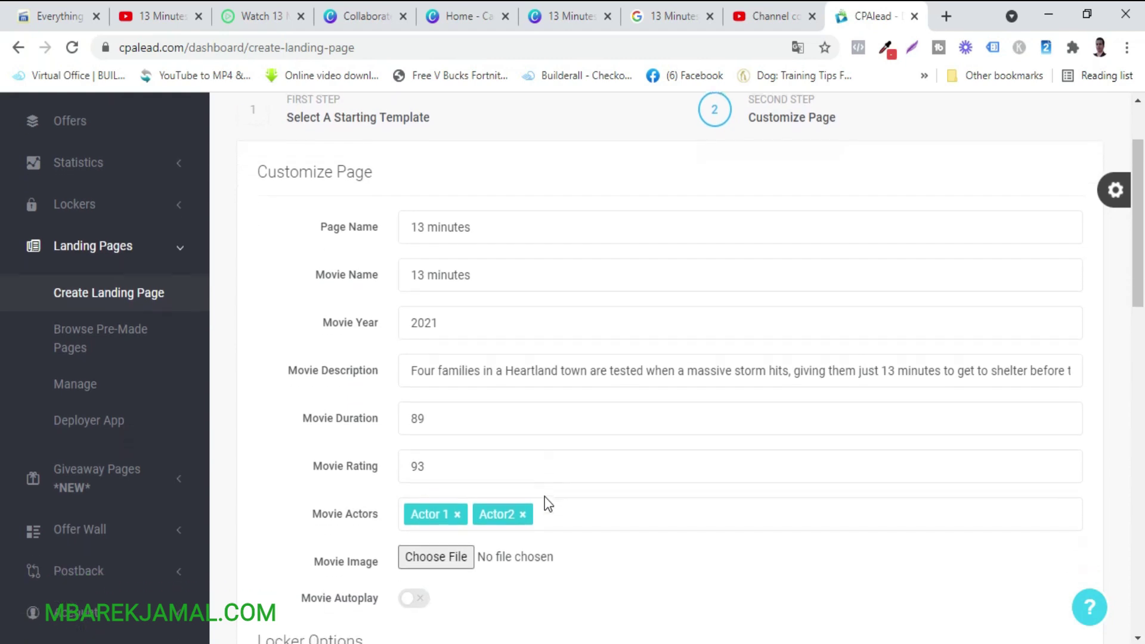
scroll(545, 504, down, 8)
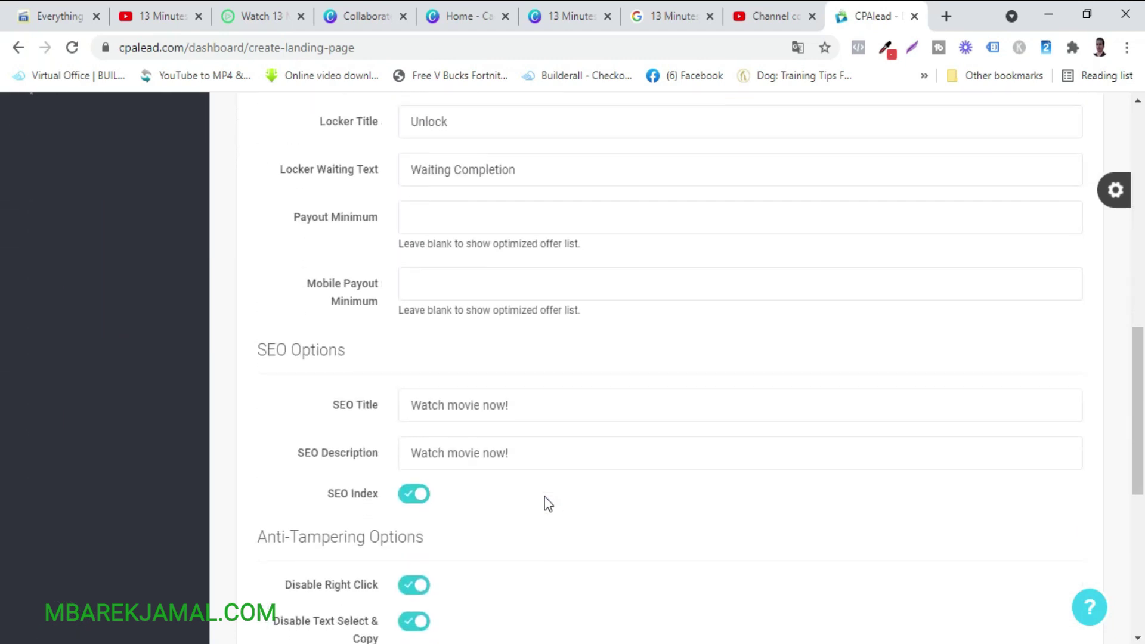
scroll(547, 503, up, 5)
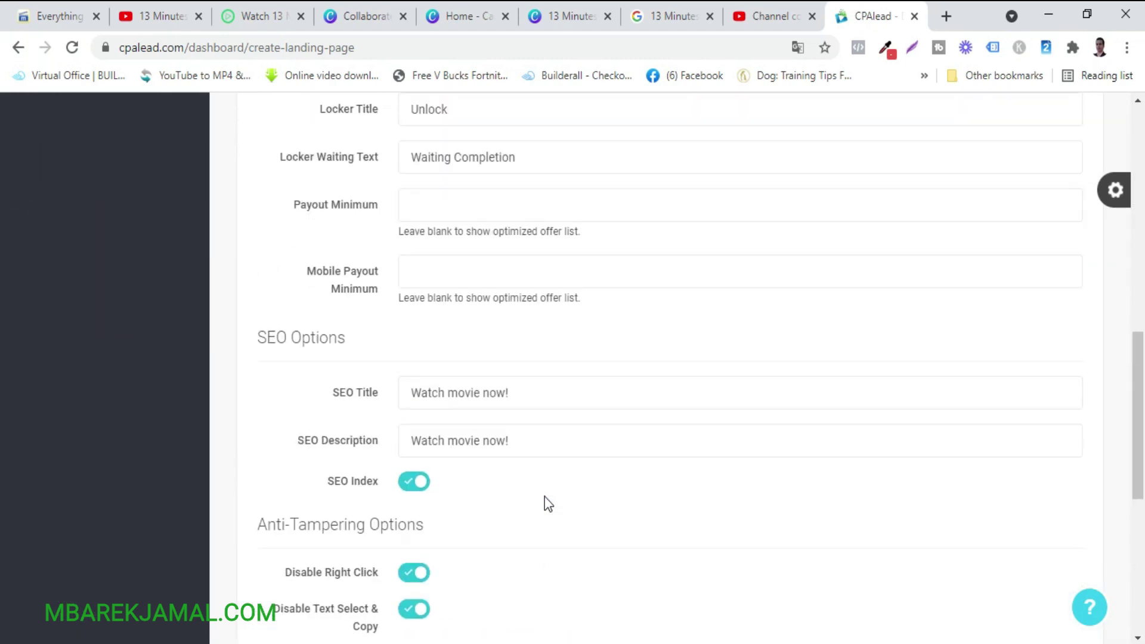
scroll(756, 485, up, 2)
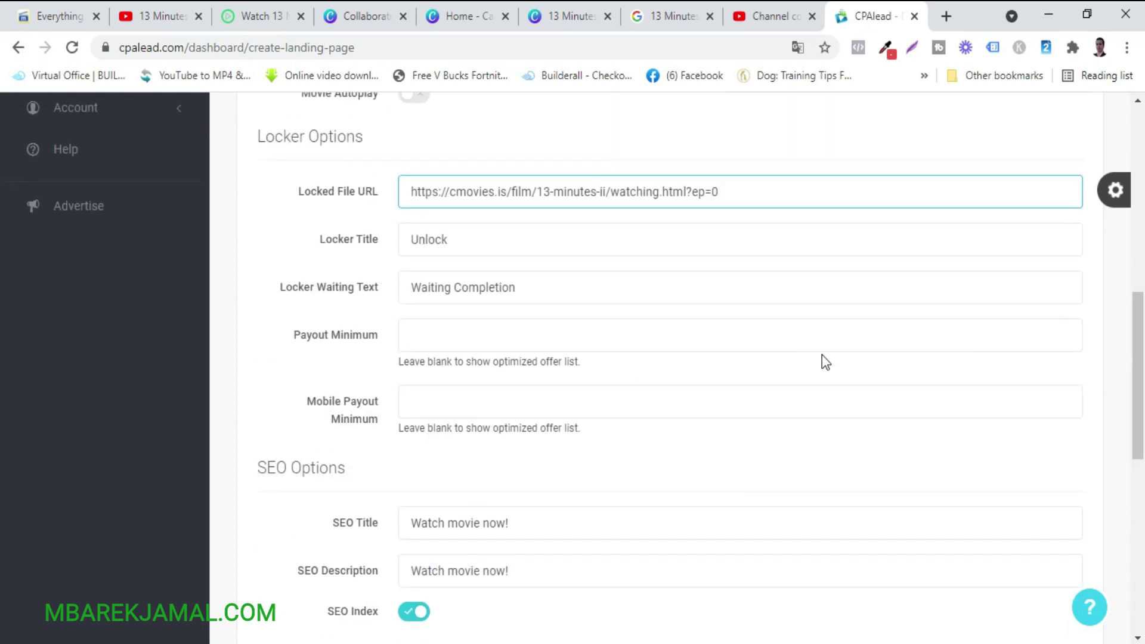
click(1064, 332)
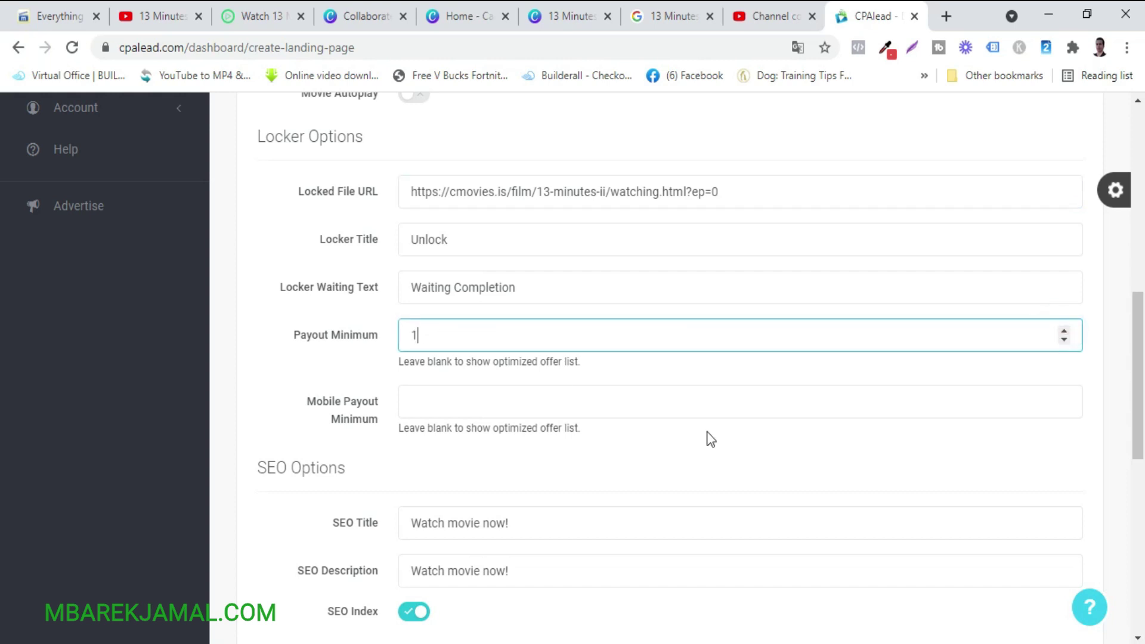
click(1063, 396)
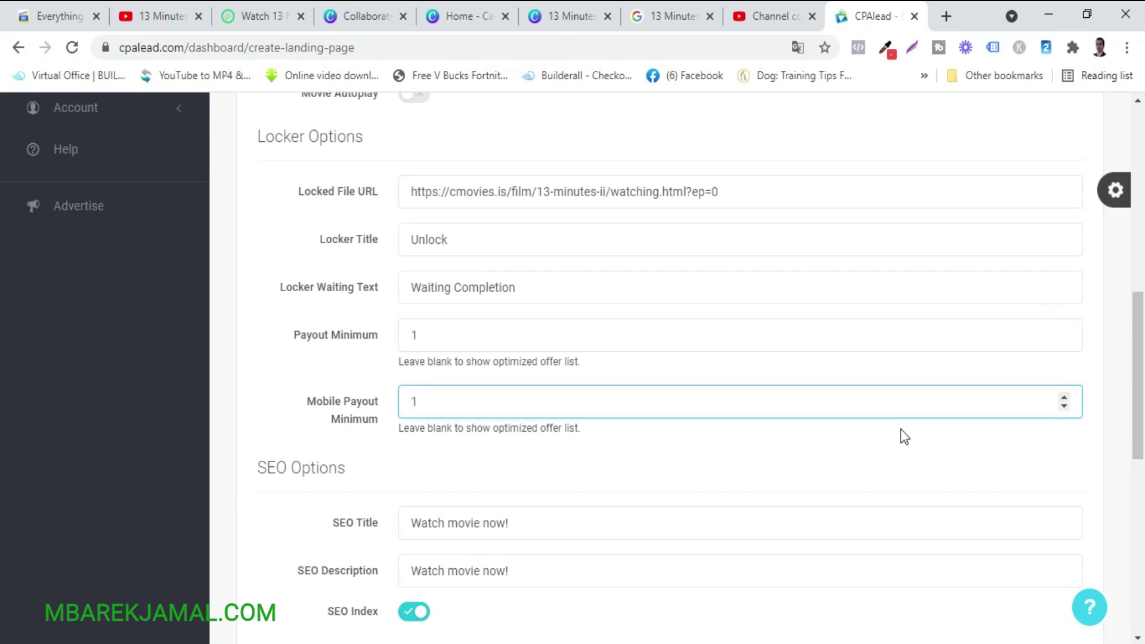
- Save the landing page, look through its preview, and finish creating it
scroll(900, 428, down, 8)
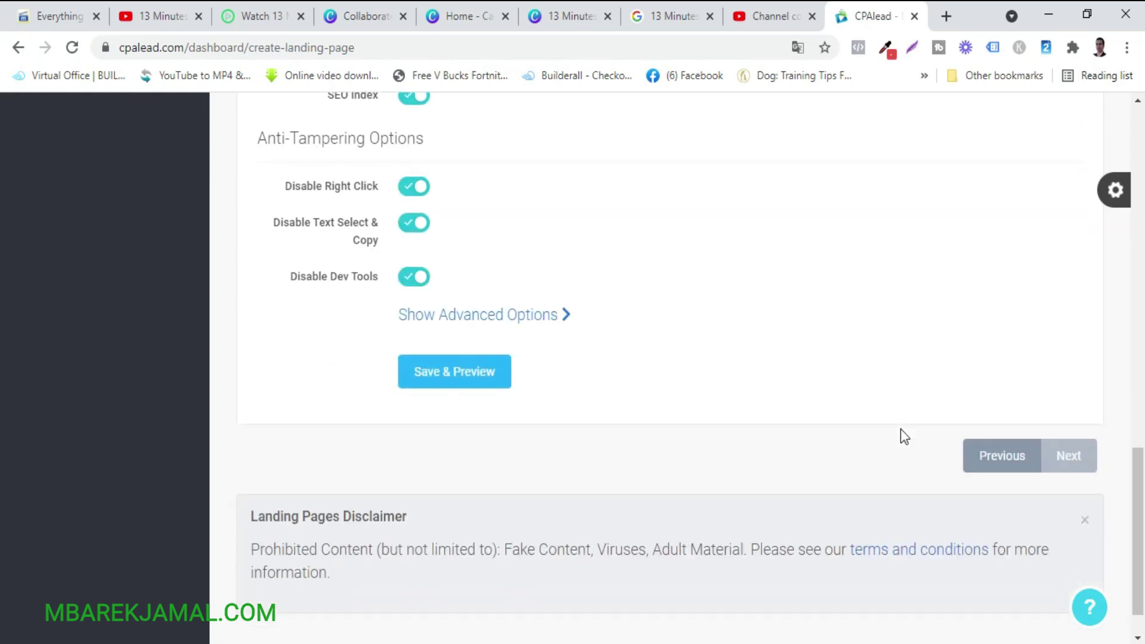
click(448, 382)
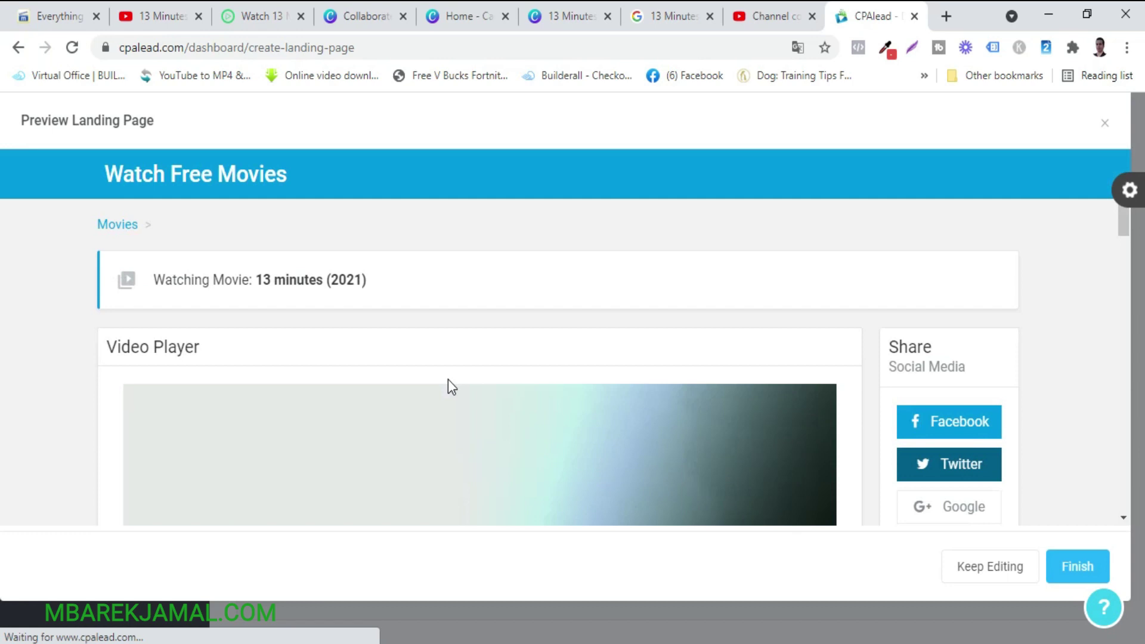
scroll(662, 415, down, 5)
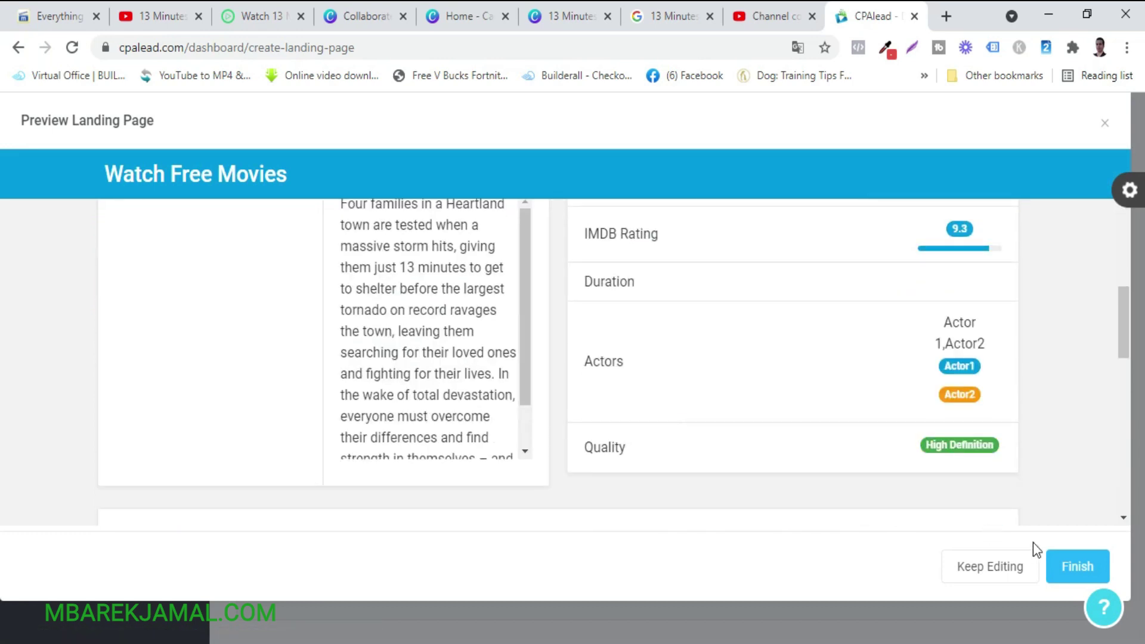
click(1081, 571)
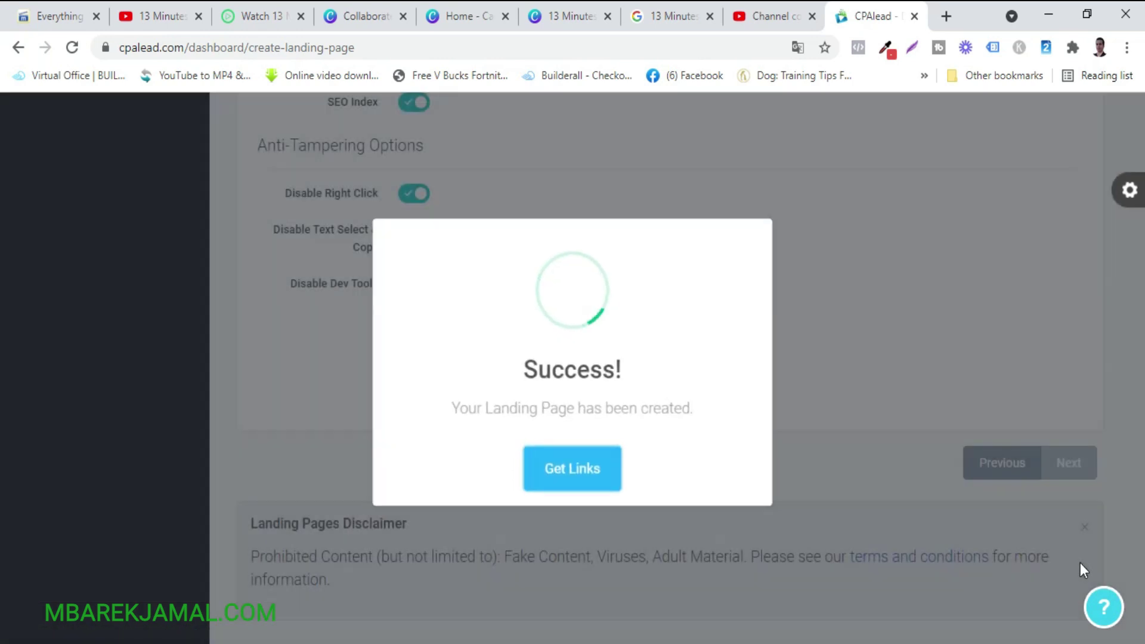
- Get the new landing page's link, copy it, and open it in a new browser tab
click(573, 468)
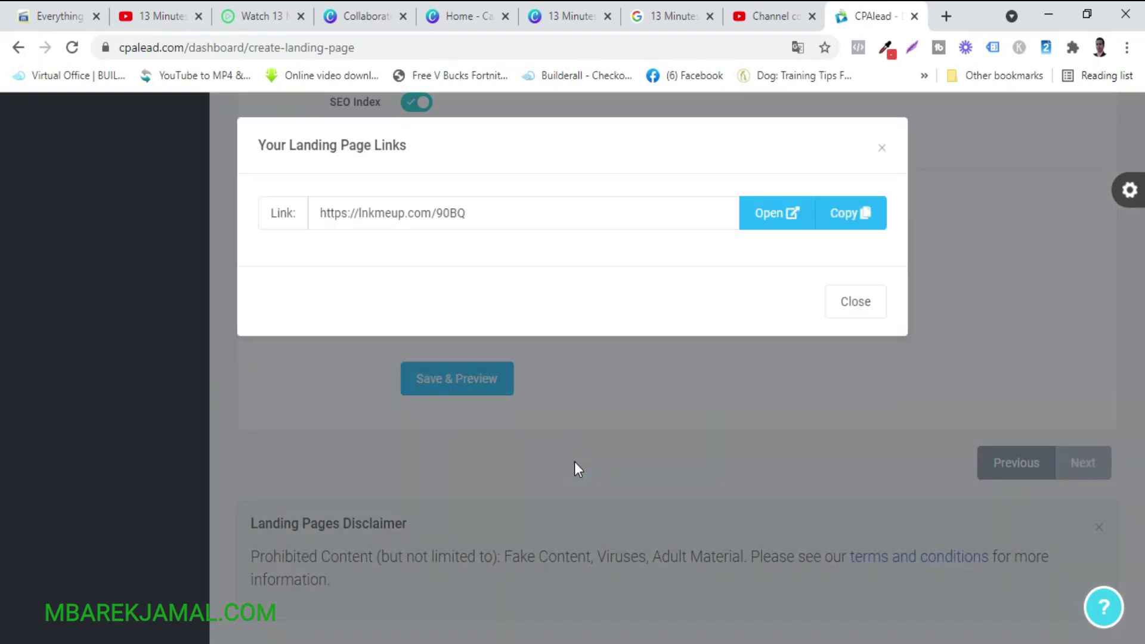
click(860, 218)
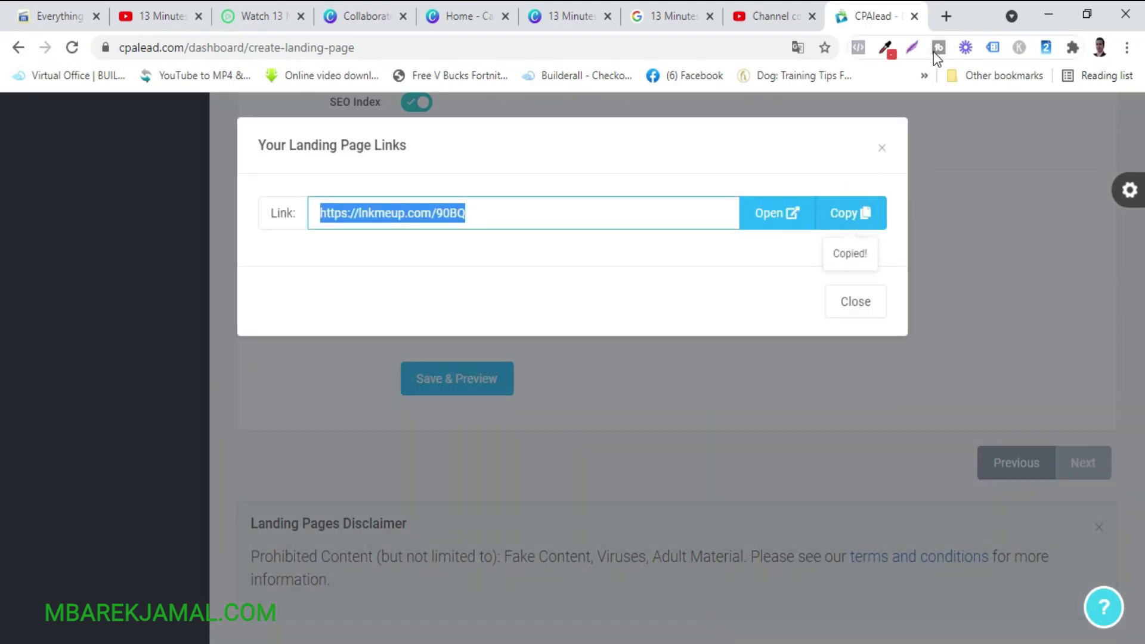
click(953, 7)
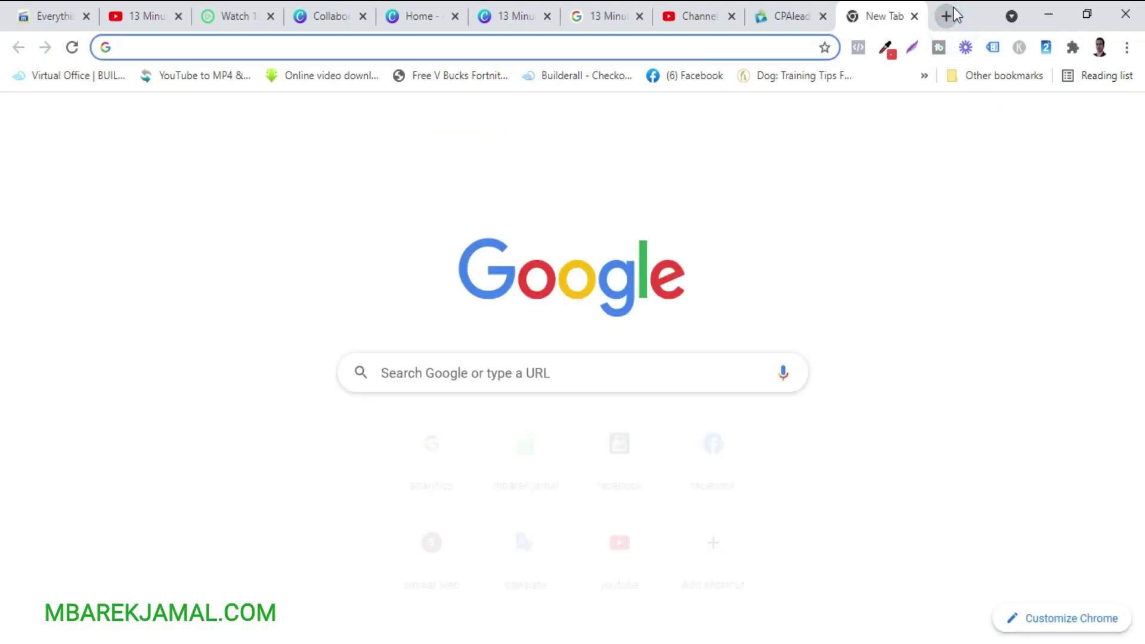
key(ctrl+v)
key(Return)
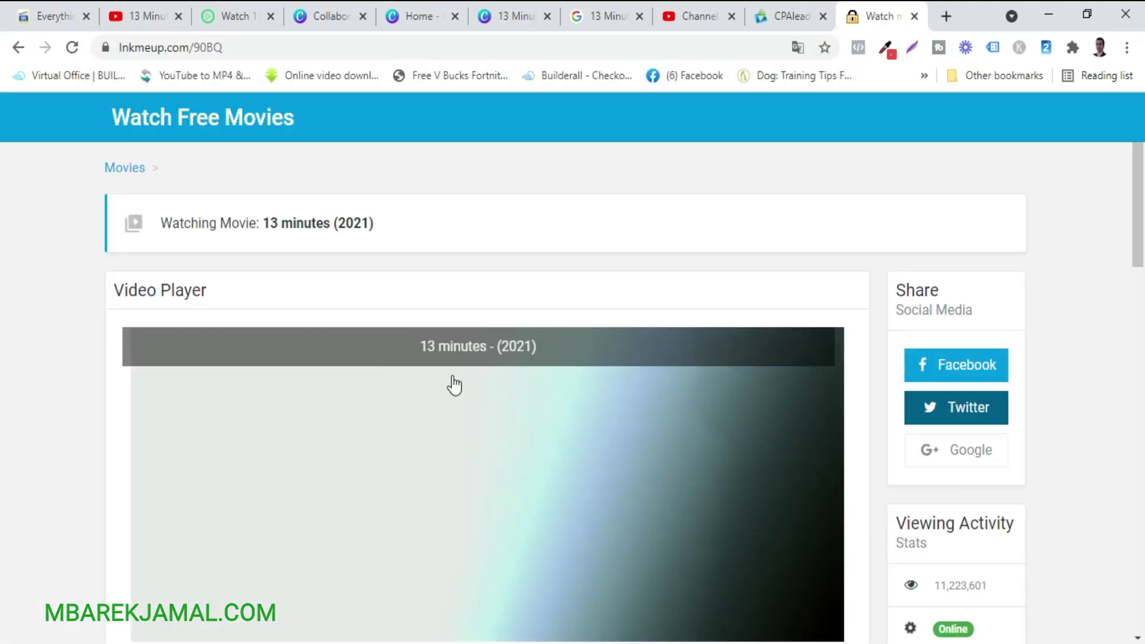
- Play the 13 minutes video on the live landing page and examine how the player and its locker behave
scroll(455, 386, down, 3)
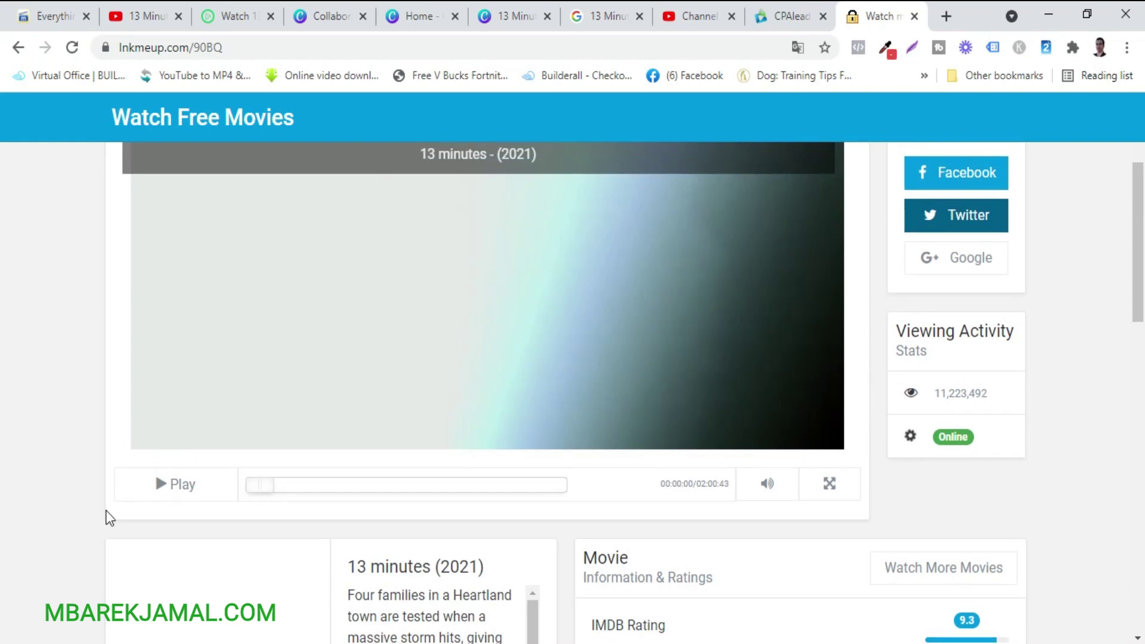
scroll(185, 494, up, 3)
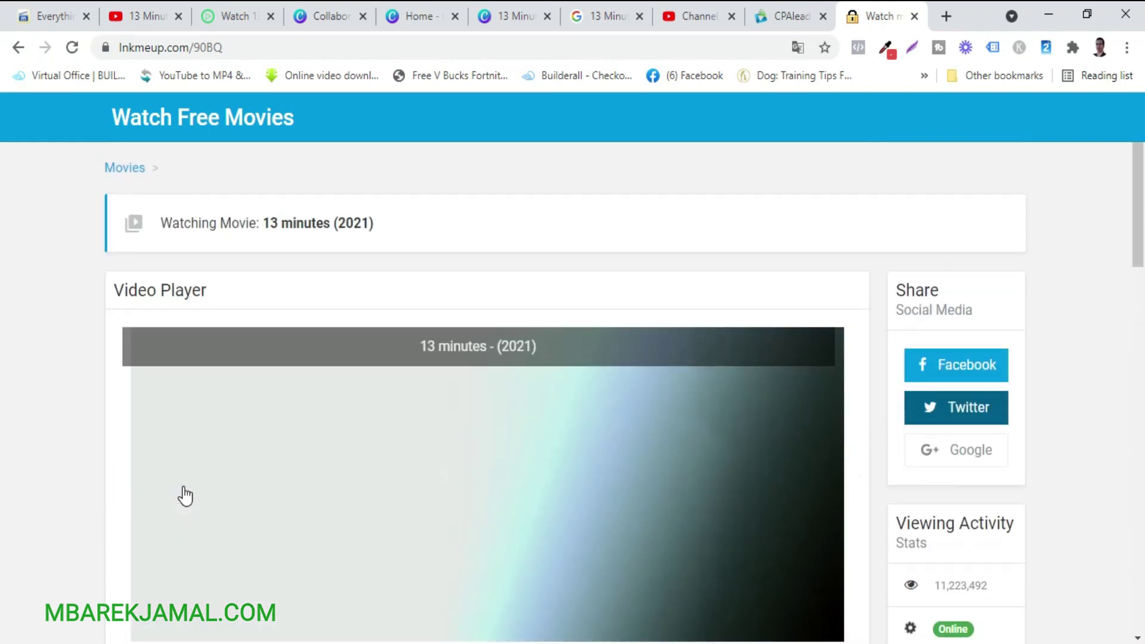
scroll(239, 500, down, 2)
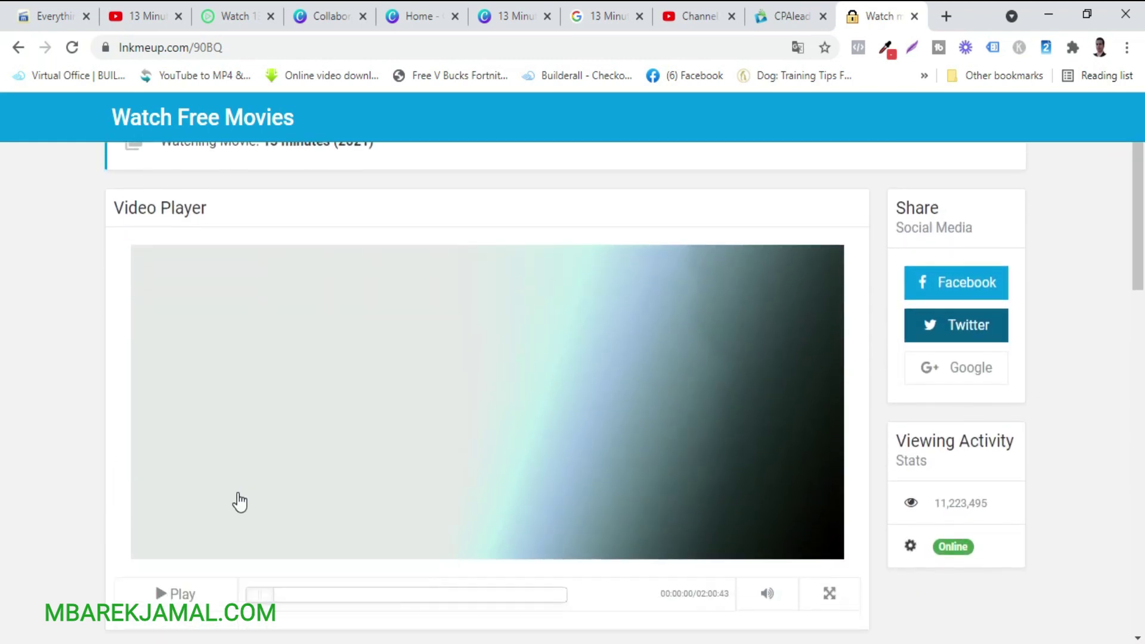
click(173, 524)
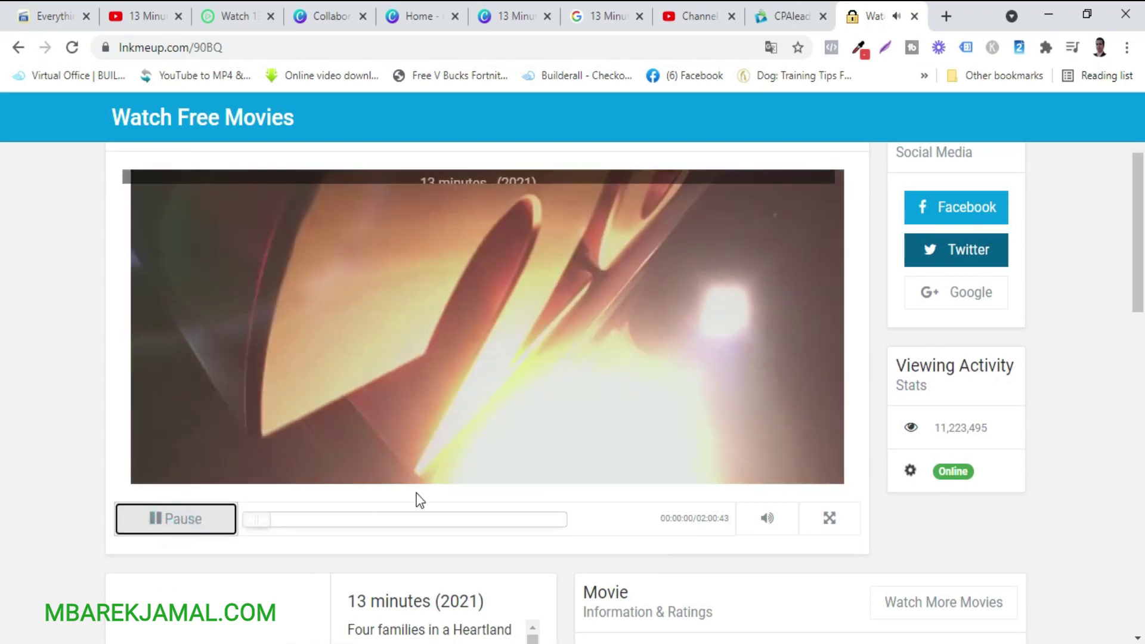
scroll(475, 456, up, 3)
scroll(476, 456, down, 1)
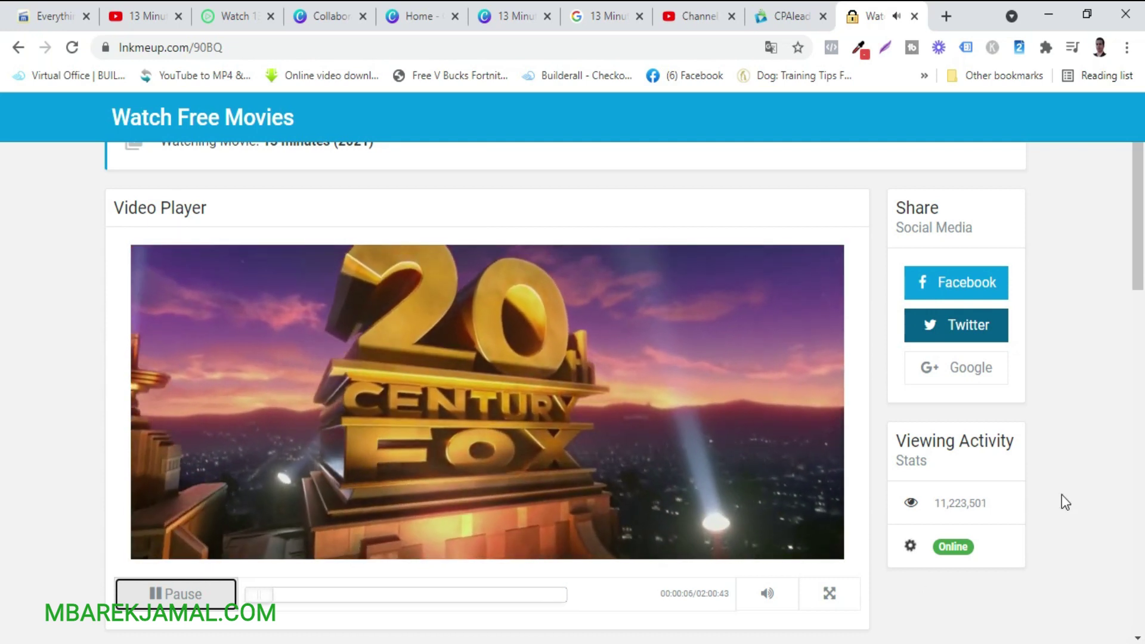
scroll(1061, 501, down, 1)
scroll(1062, 495, down, 1)
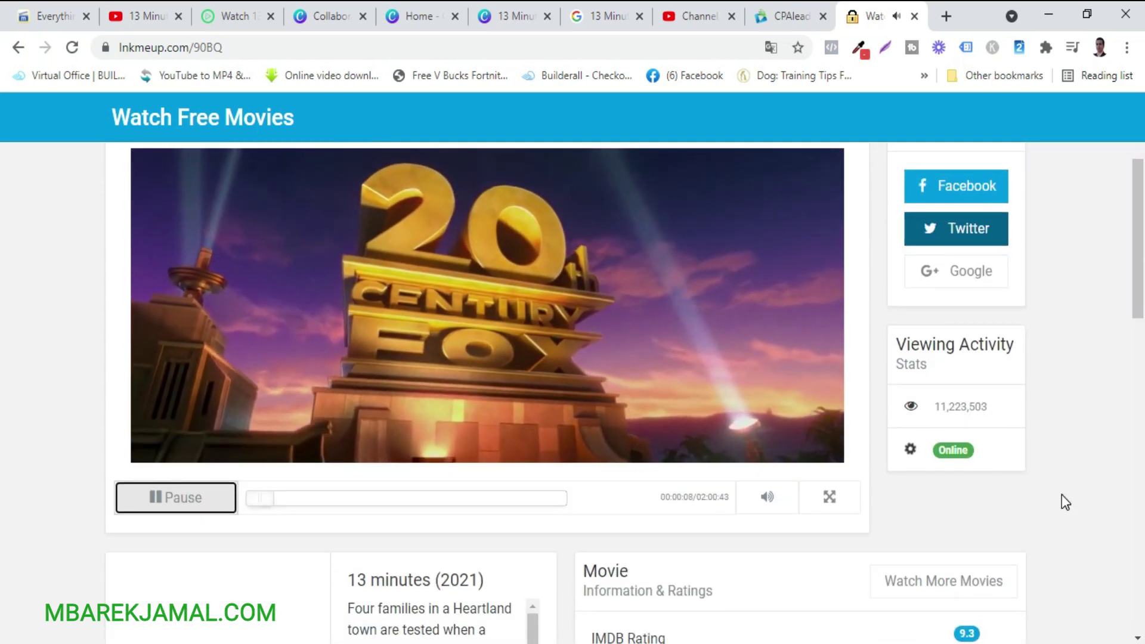
scroll(1061, 495, up, 1)
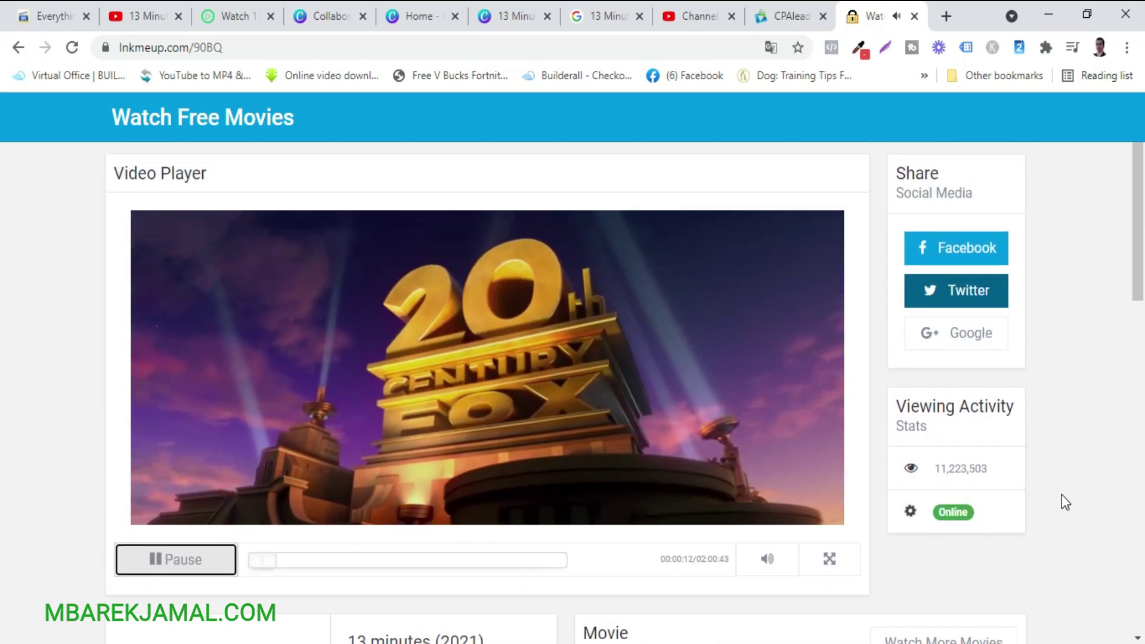
scroll(1061, 501, down, 1)
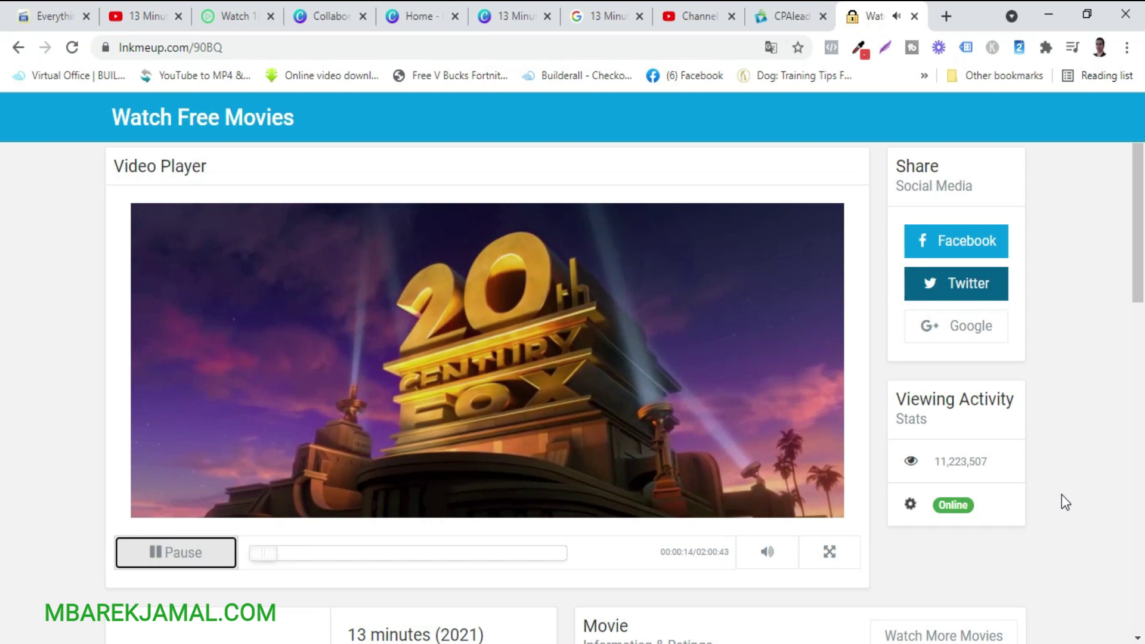
scroll(1061, 494, down, 1)
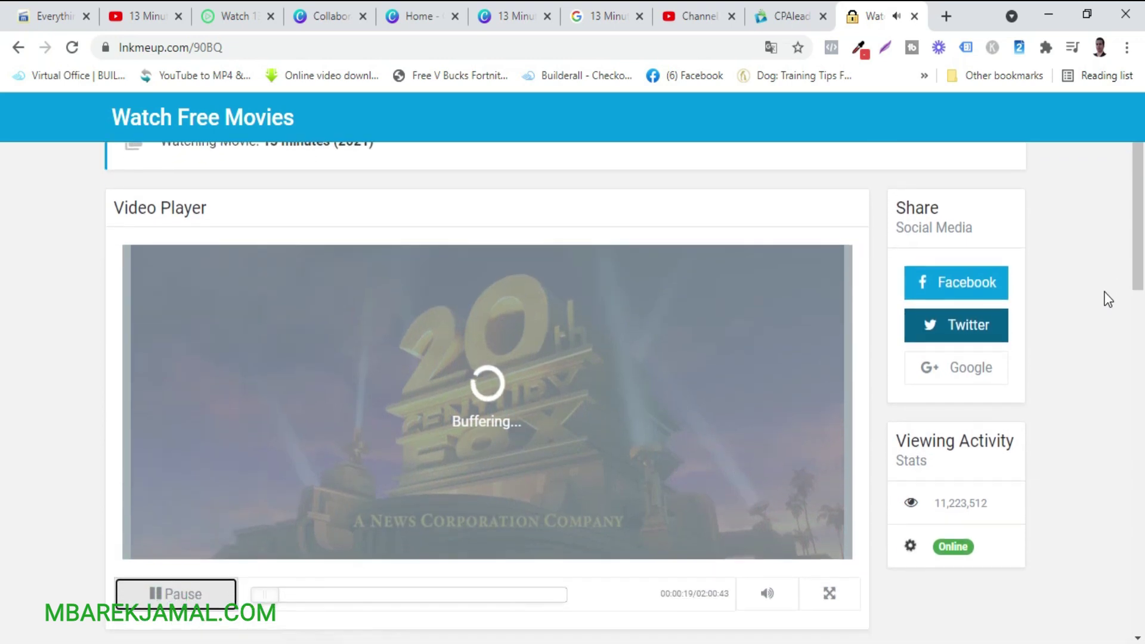
click(539, 396)
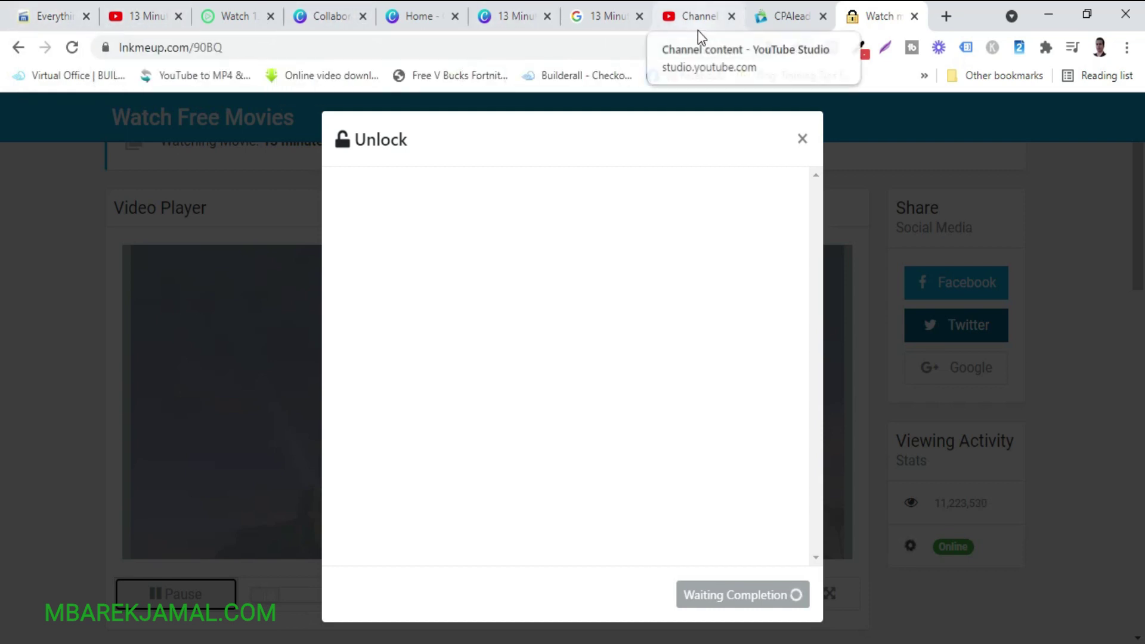
- Switch to Canva, search for youtube video designs, and create a new blank YouTube Video design
click(329, 18)
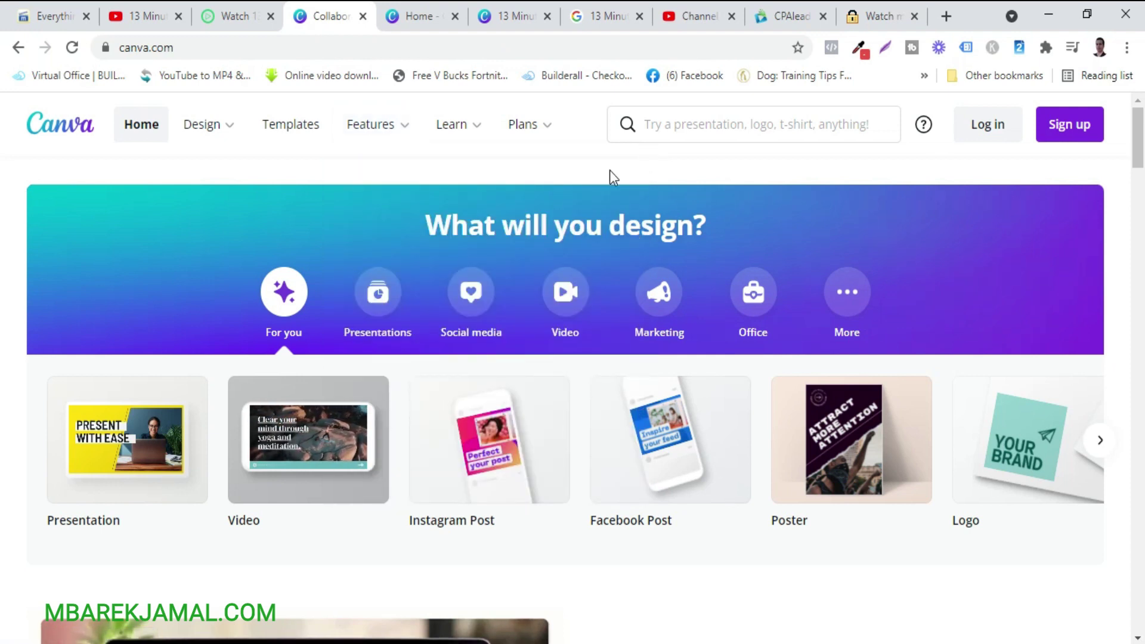
click(670, 128)
text(v)
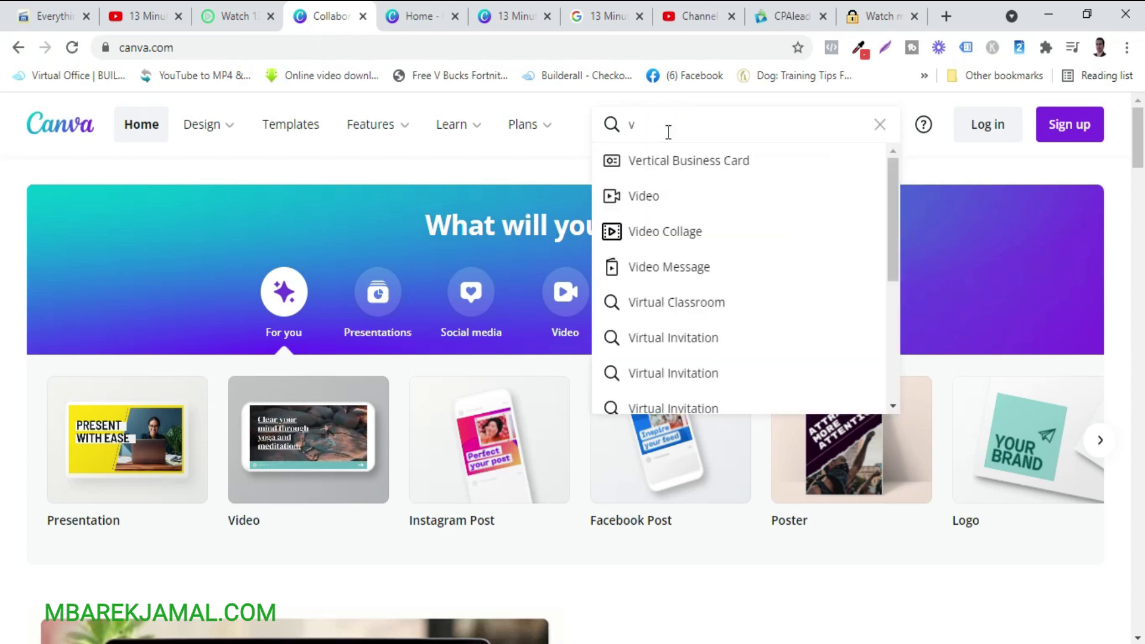
key(BackSpace)
text(youtube)
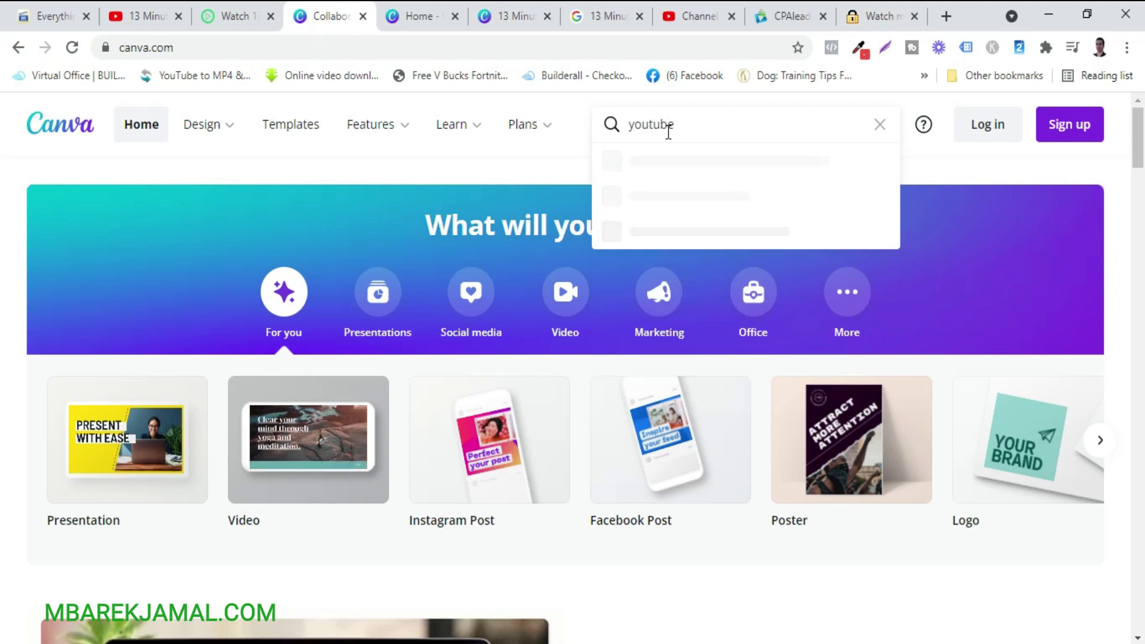
text( vi)
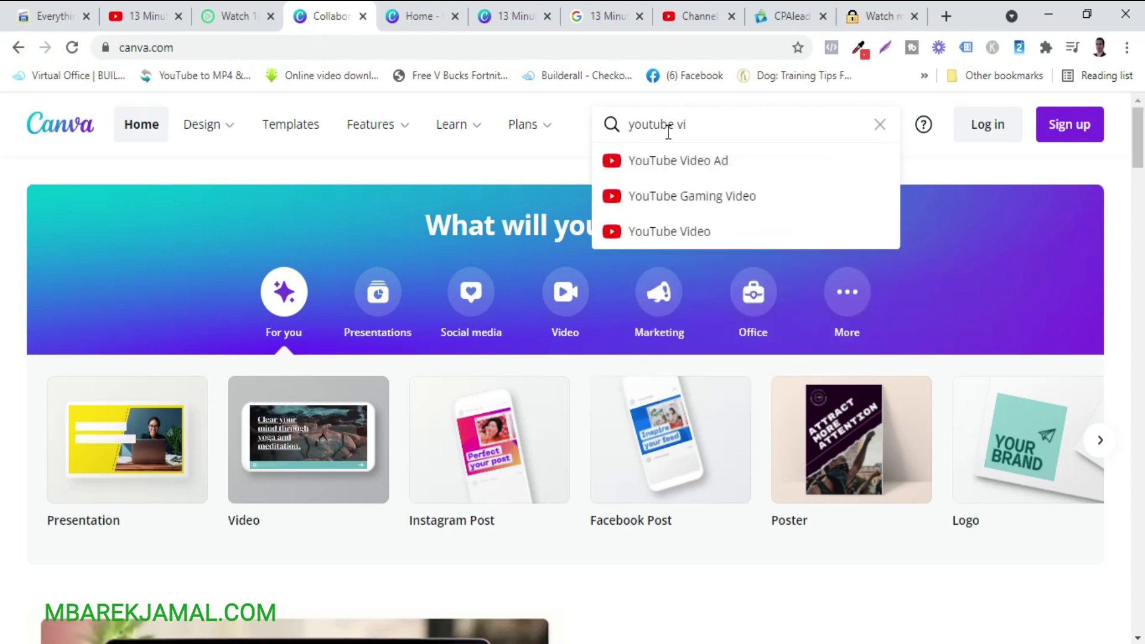
click(669, 233)
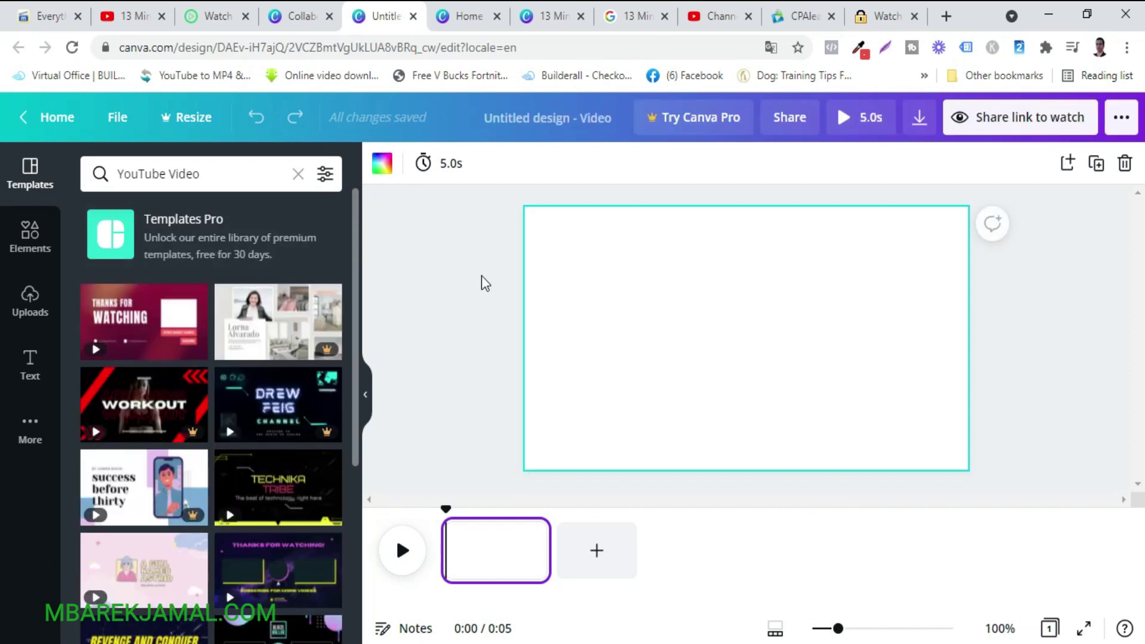
- Browse the YouTube Video templates and apply the film-strip PLEASE LEAVE A COMMENT! template to the blank page
scroll(223, 372, down, 15)
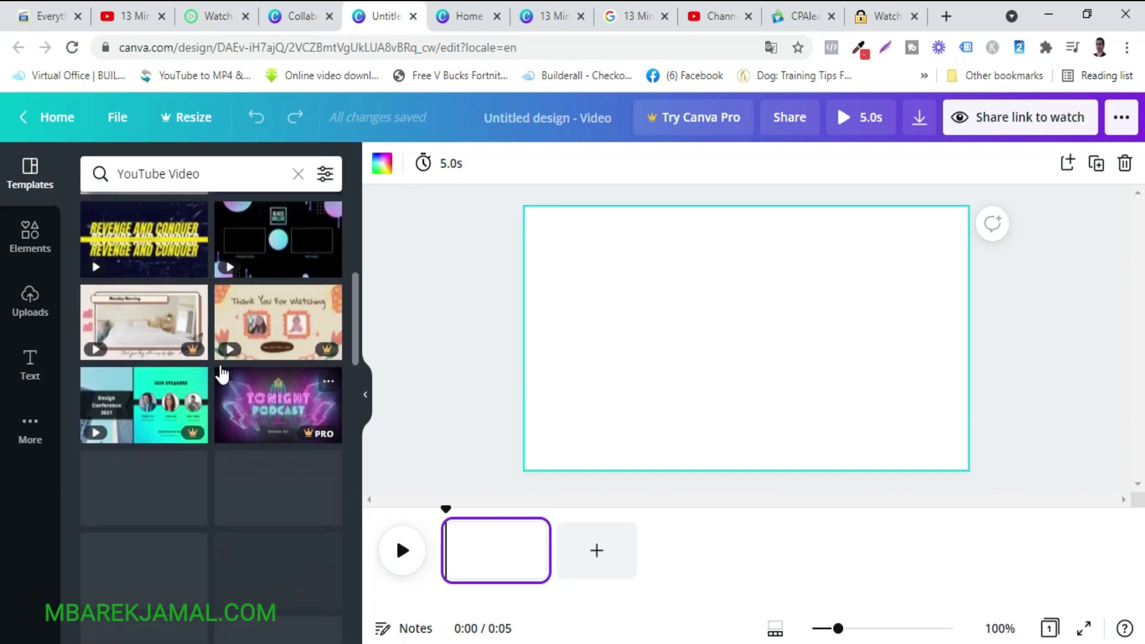
scroll(222, 373, down, 5)
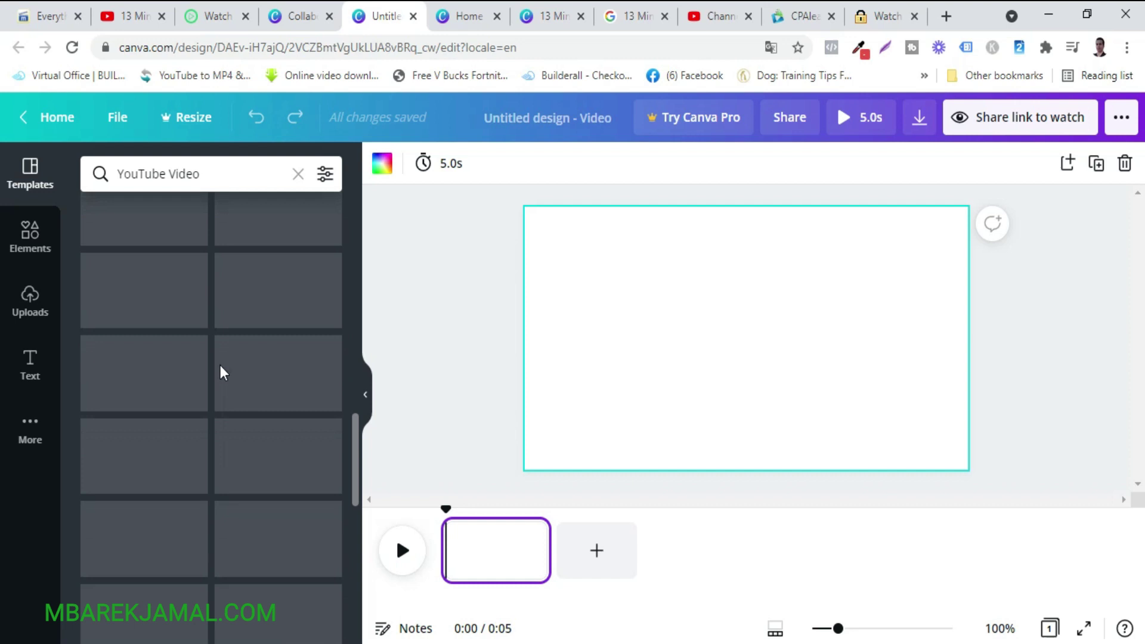
scroll(222, 373, up, 10)
scroll(223, 373, down, 10)
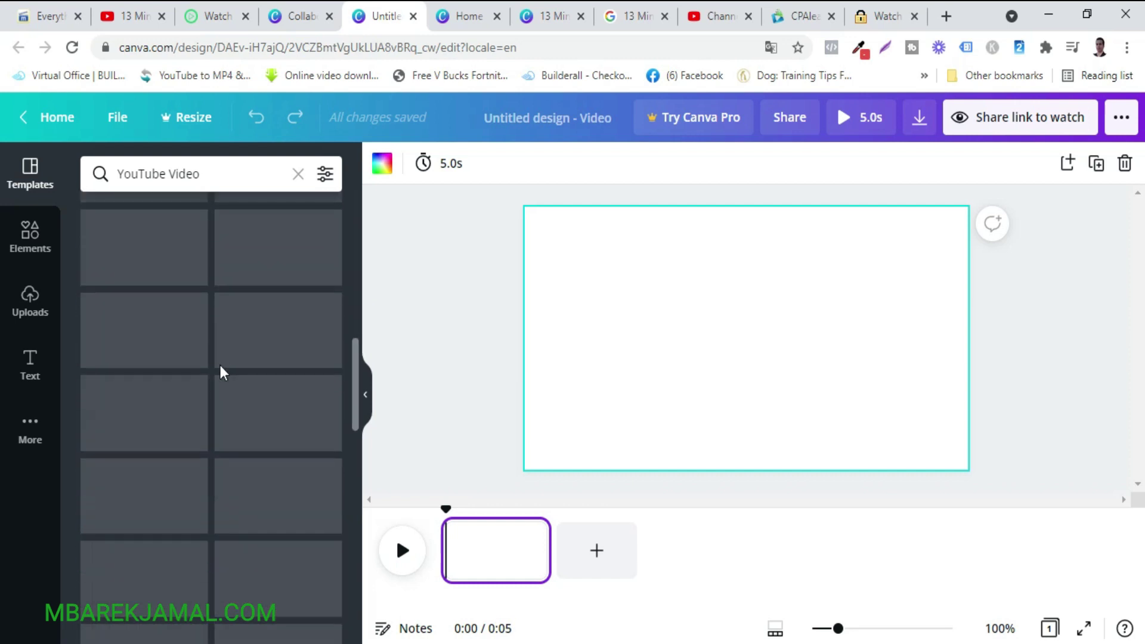
scroll(222, 373, up, 10)
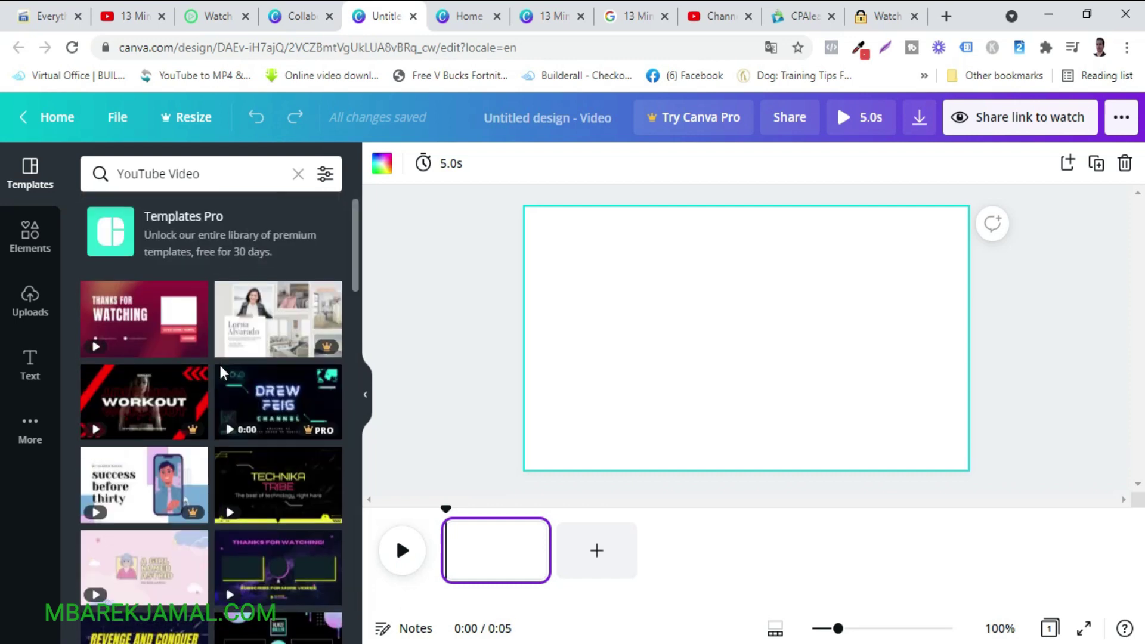
scroll(222, 372, down, 4)
scroll(222, 372, down, 15)
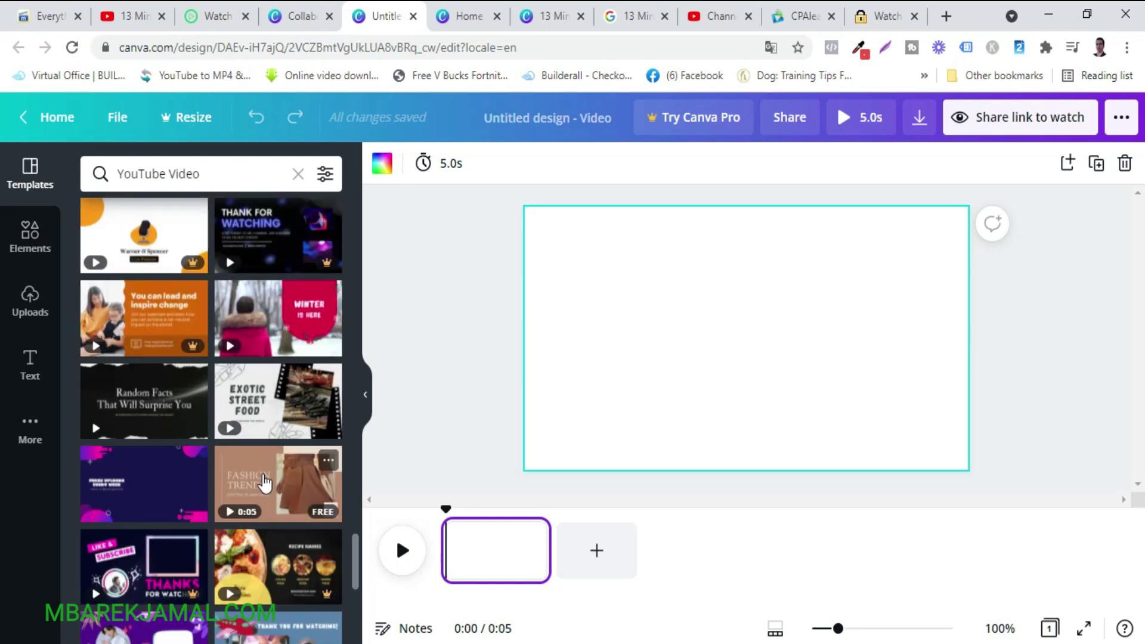
scroll(266, 481, down, 3)
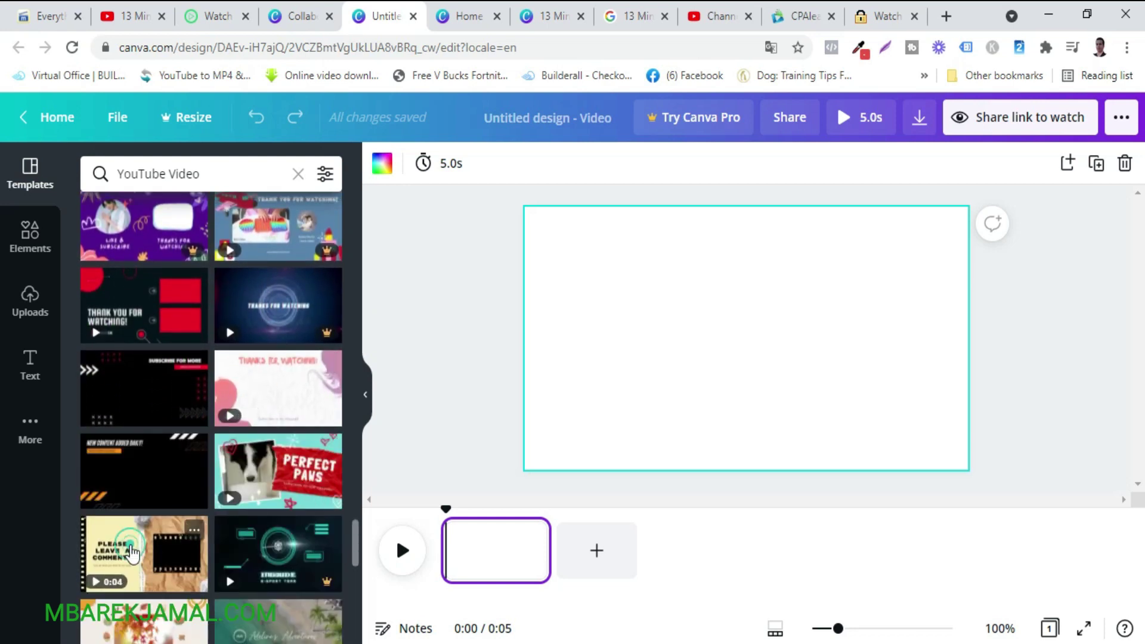
click(133, 552)
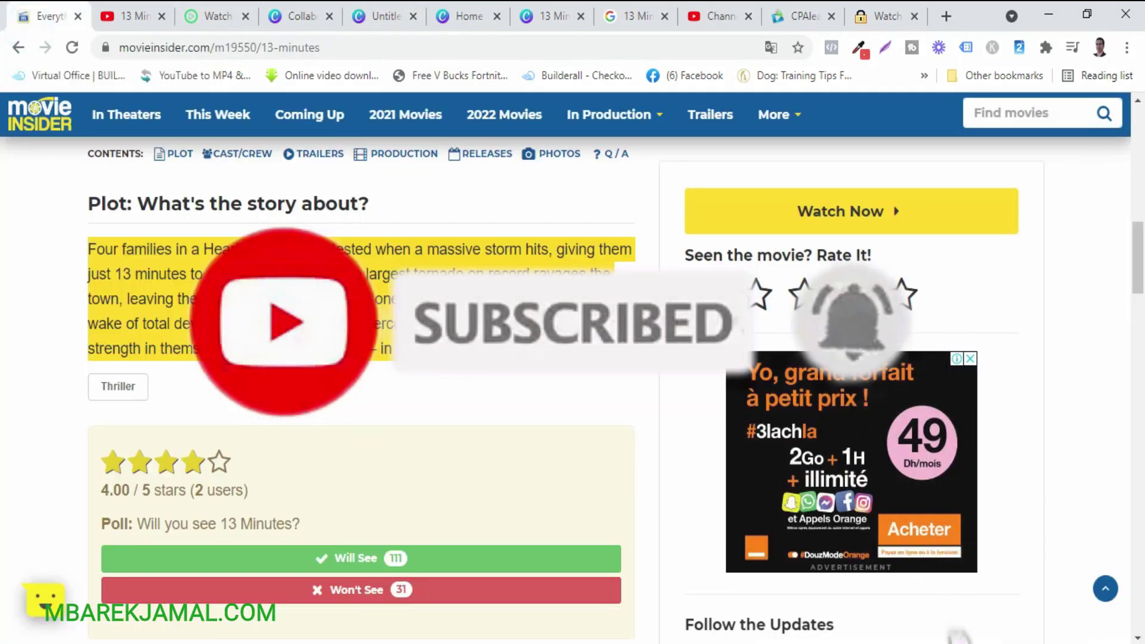
- Copy the 13 Minutes title from the Movie Insider page and replace the Canva template's PLEASE LEAVE A COMMENT! heading with 13 MINUTES
scroll(573, 358, up, 10)
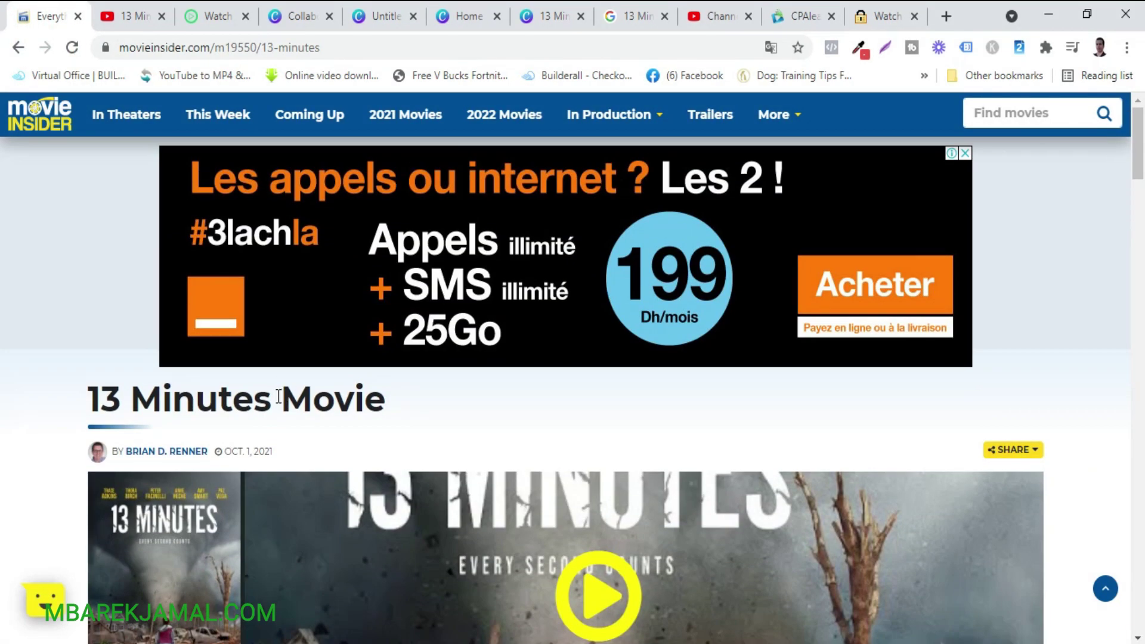
drag(279, 396, 90, 395)
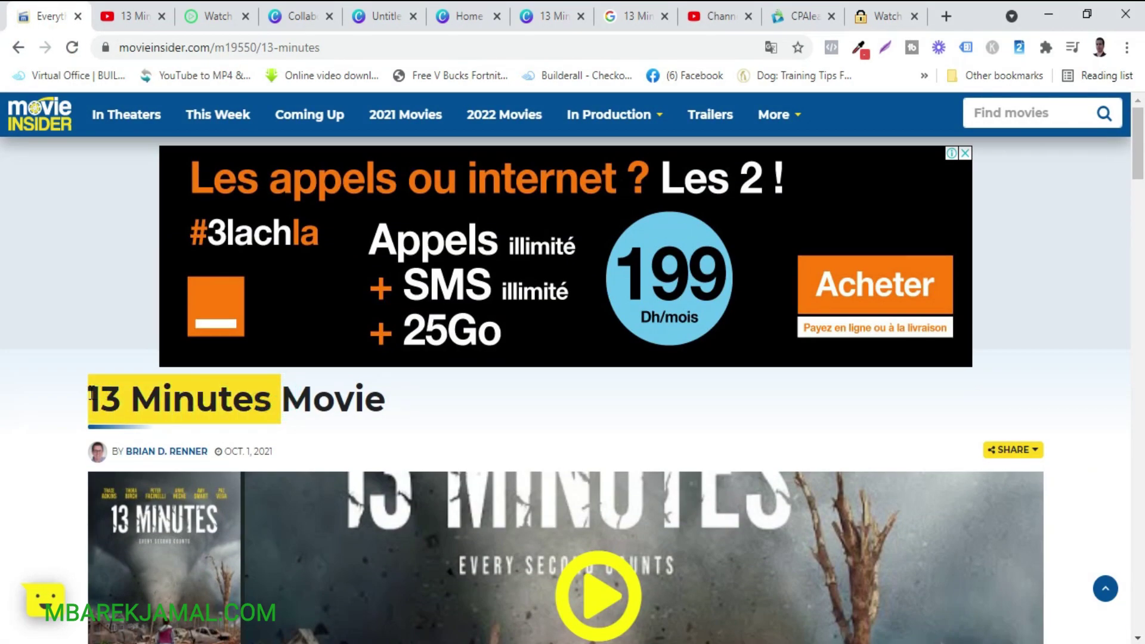
click(316, 20)
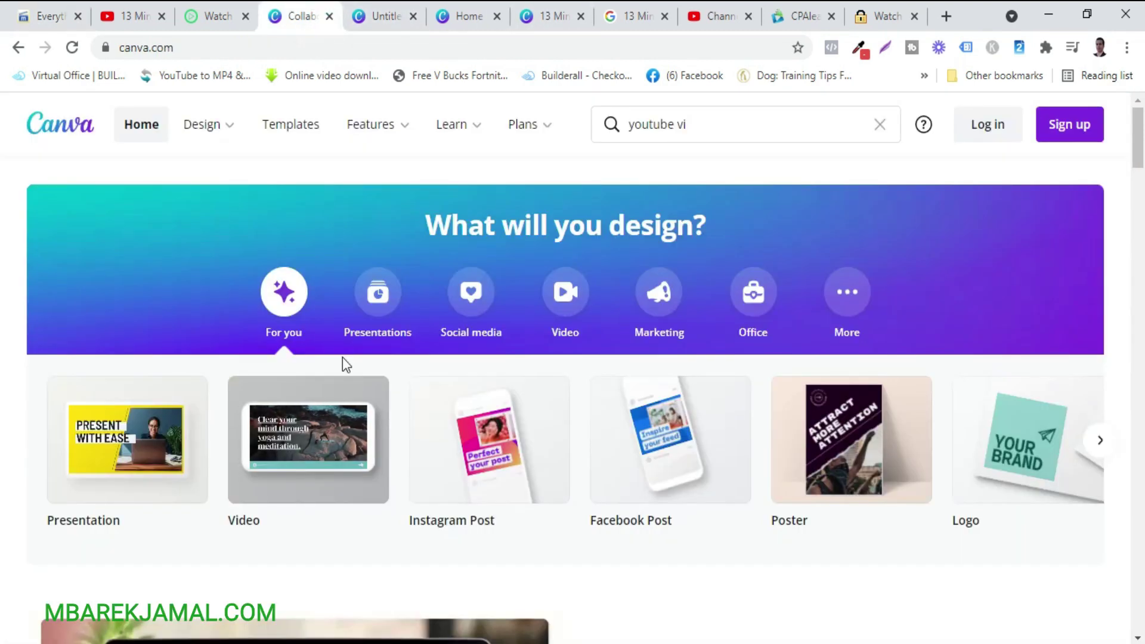
click(330, 17)
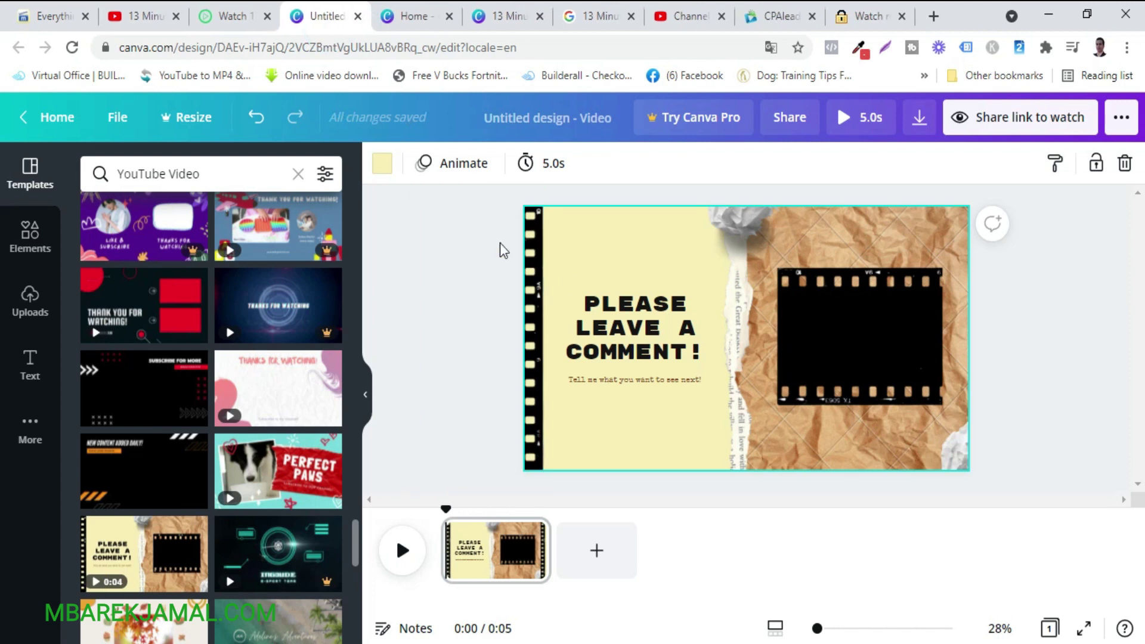
double_click(649, 311)
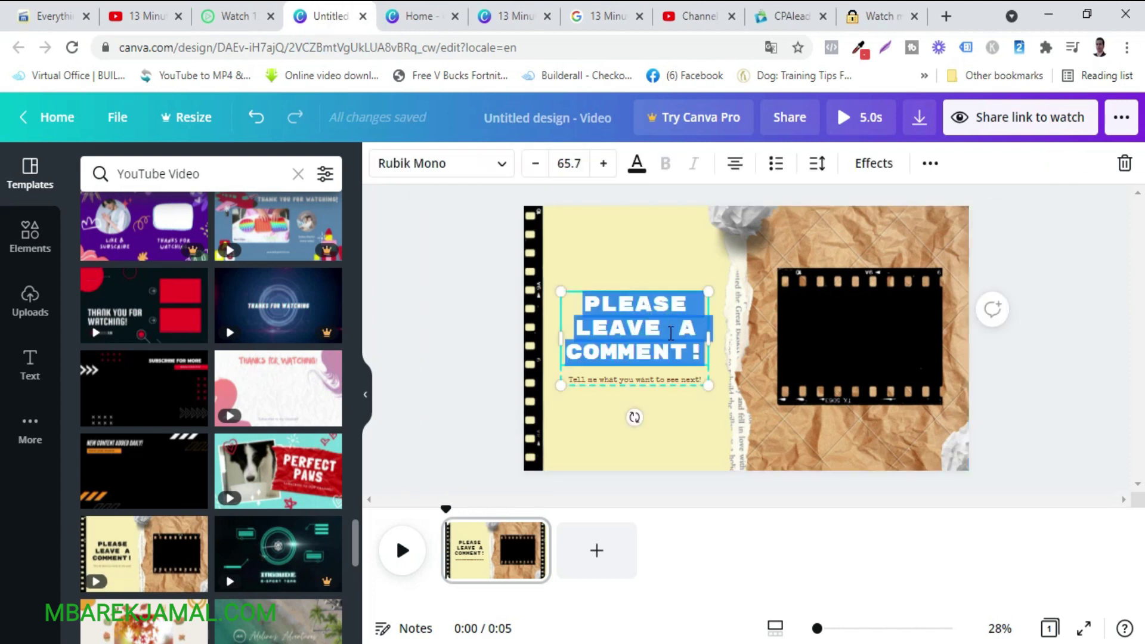
text(13 MINUTES)
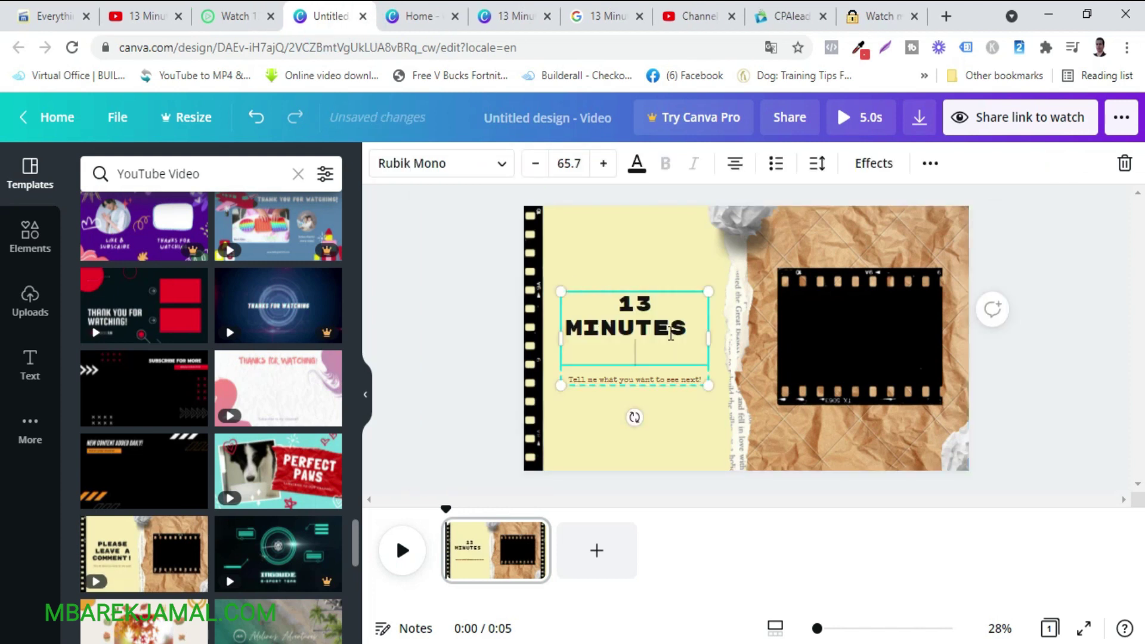
- Delete the tagline under the heading, then shrink the heading to size 59.8 and place it at the top of the cream area
click(701, 385)
key(Delete)
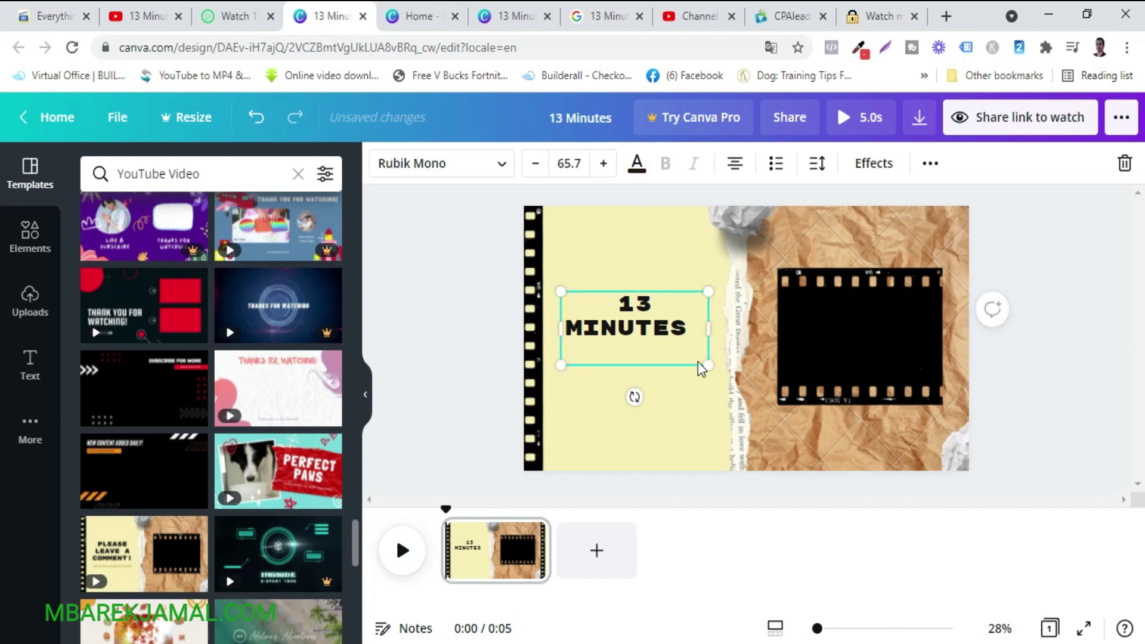
drag(705, 364, 678, 331)
drag(609, 285, 618, 226)
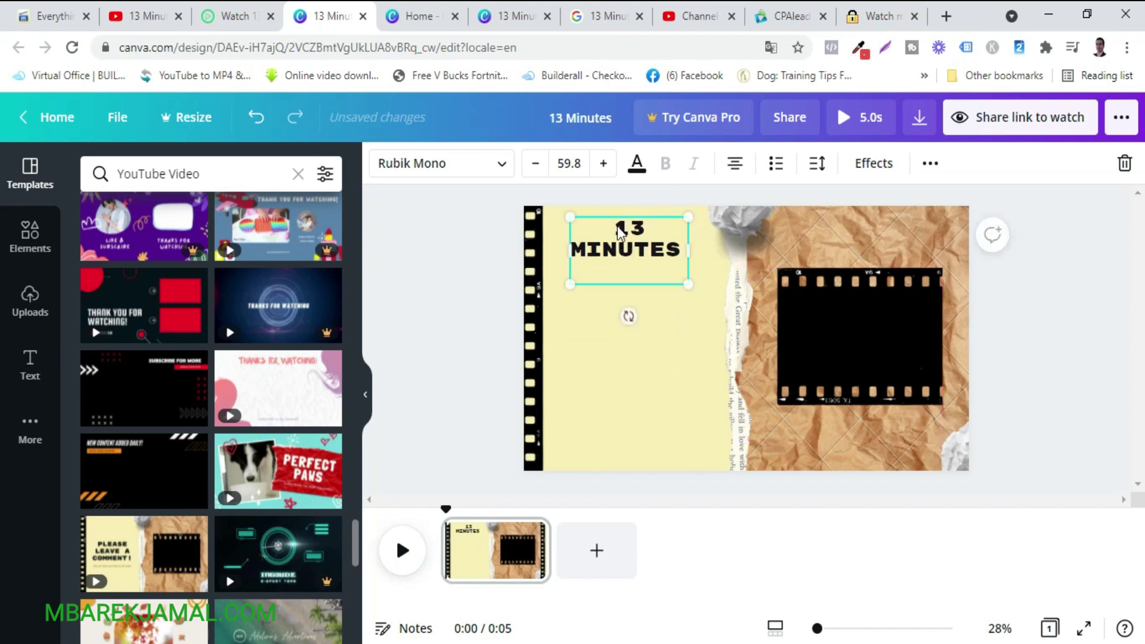
- Duplicate the 13 MINUTES heading and place the copy in the lower part of the cream area
scroll(198, 379, down, 3)
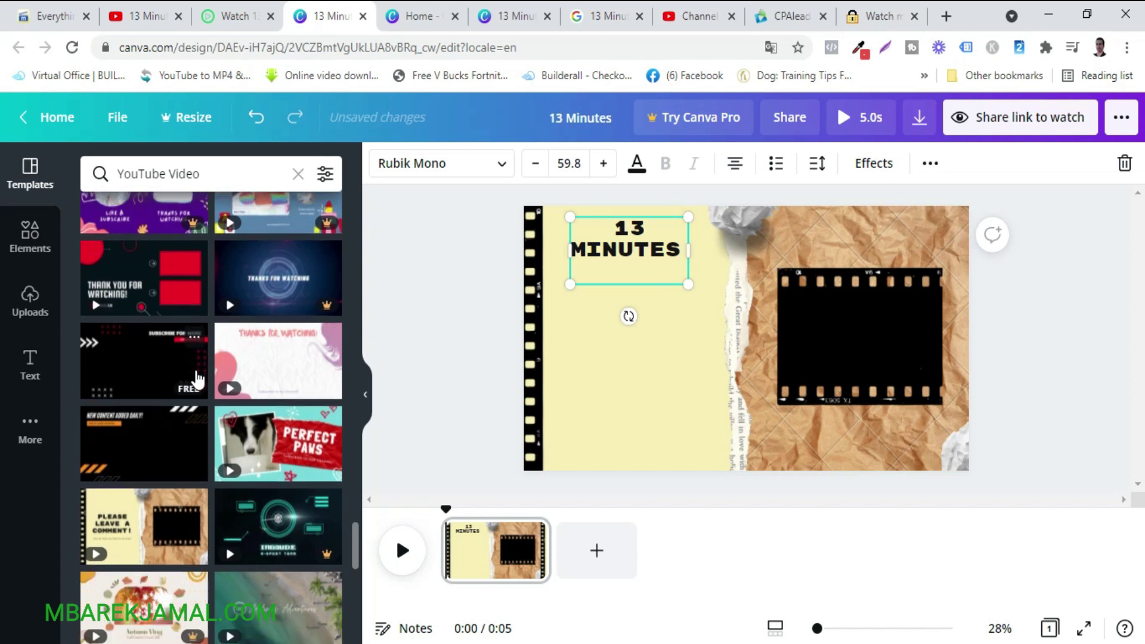
right_click(666, 238)
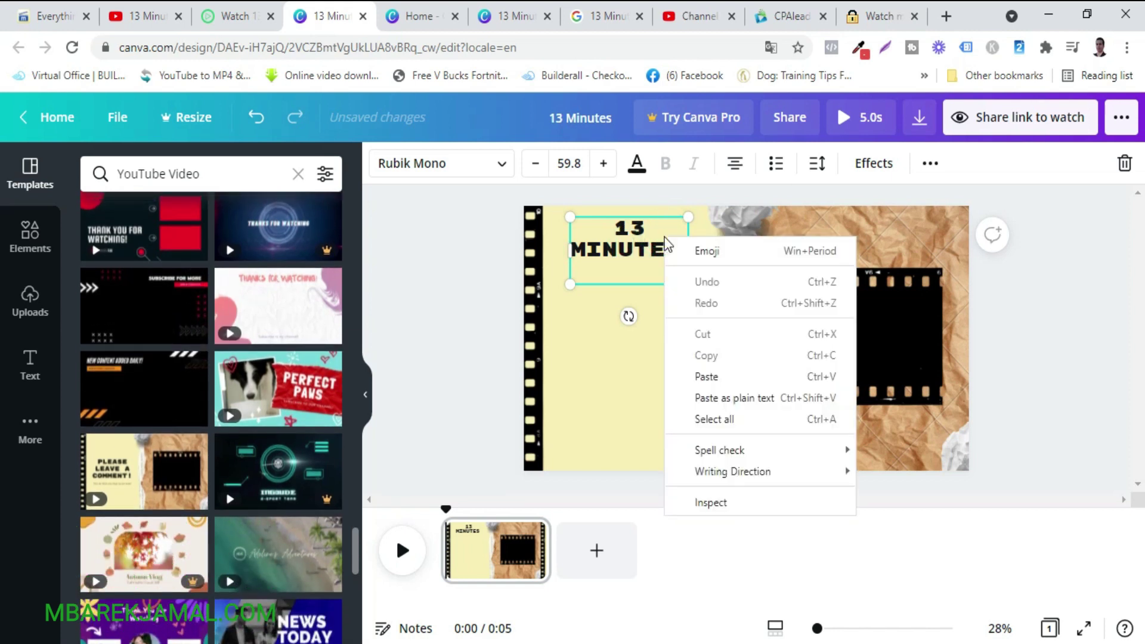
click(586, 354)
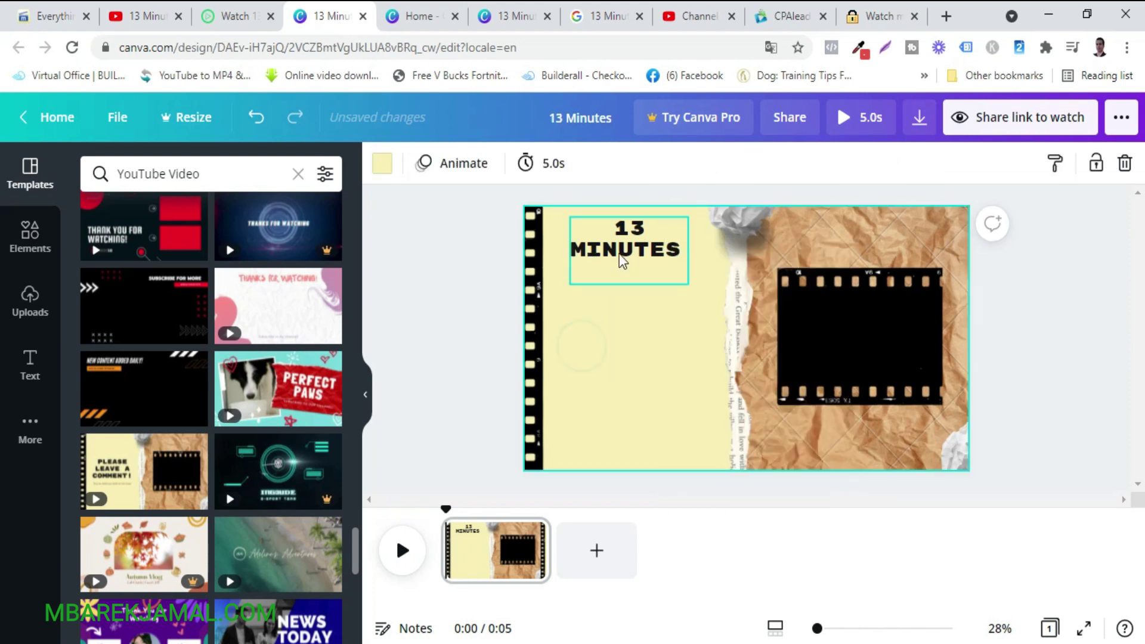
click(624, 255)
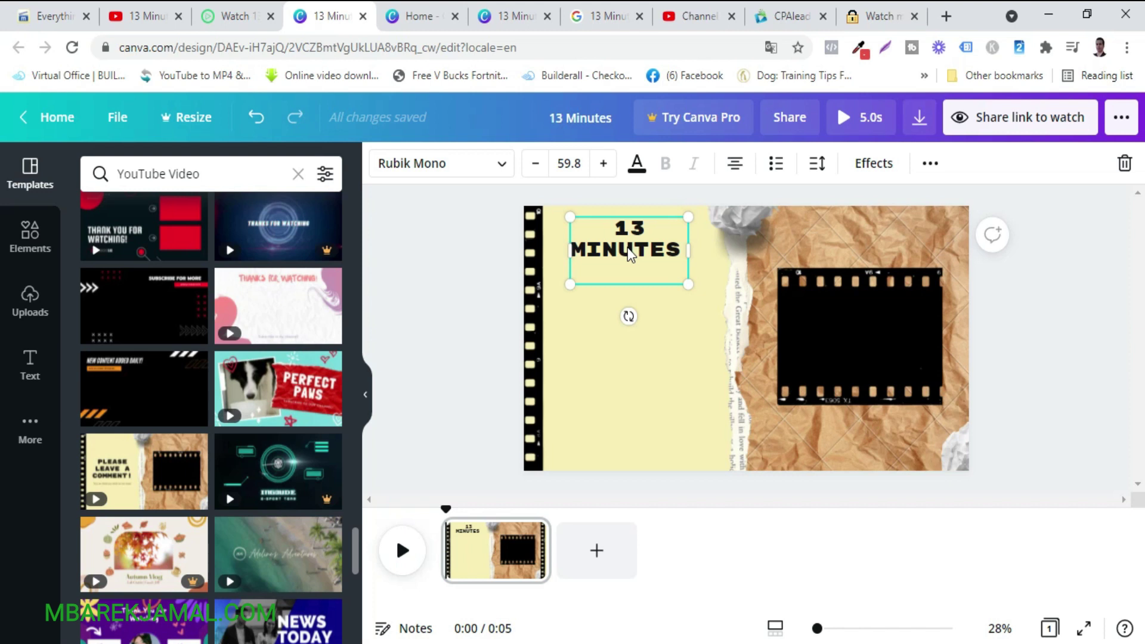
key(ctrl+d)
drag(630, 255, 620, 382)
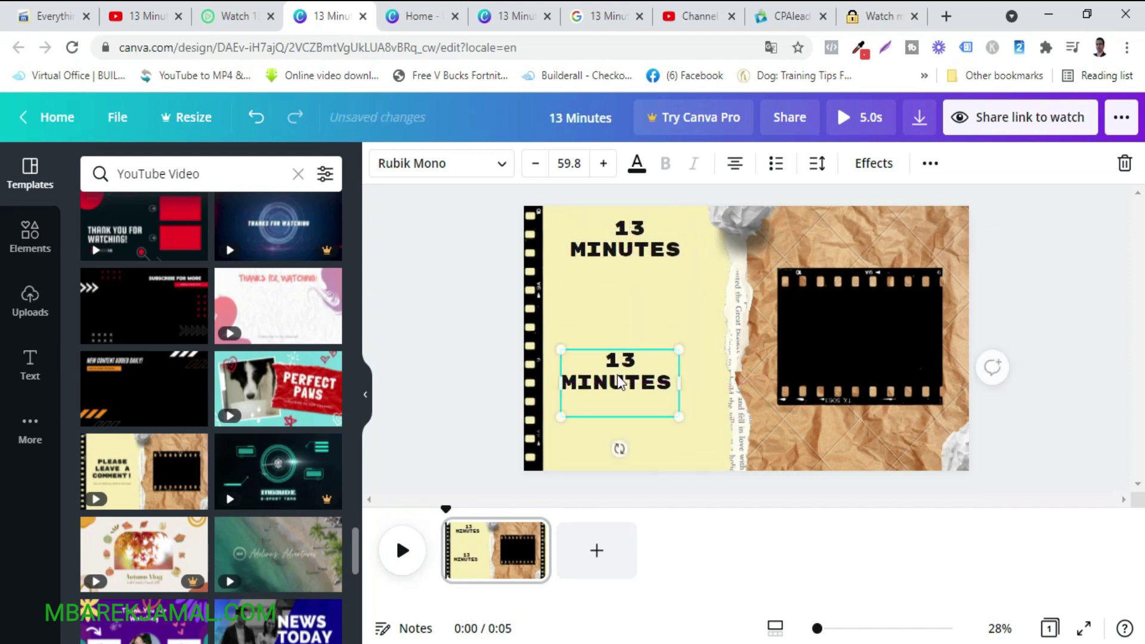
- Change the duplicated heading's text to FULL FREE MOVIE IN DESCRIPTION and widen and reposition its box to fit three lines
double_click(651, 385)
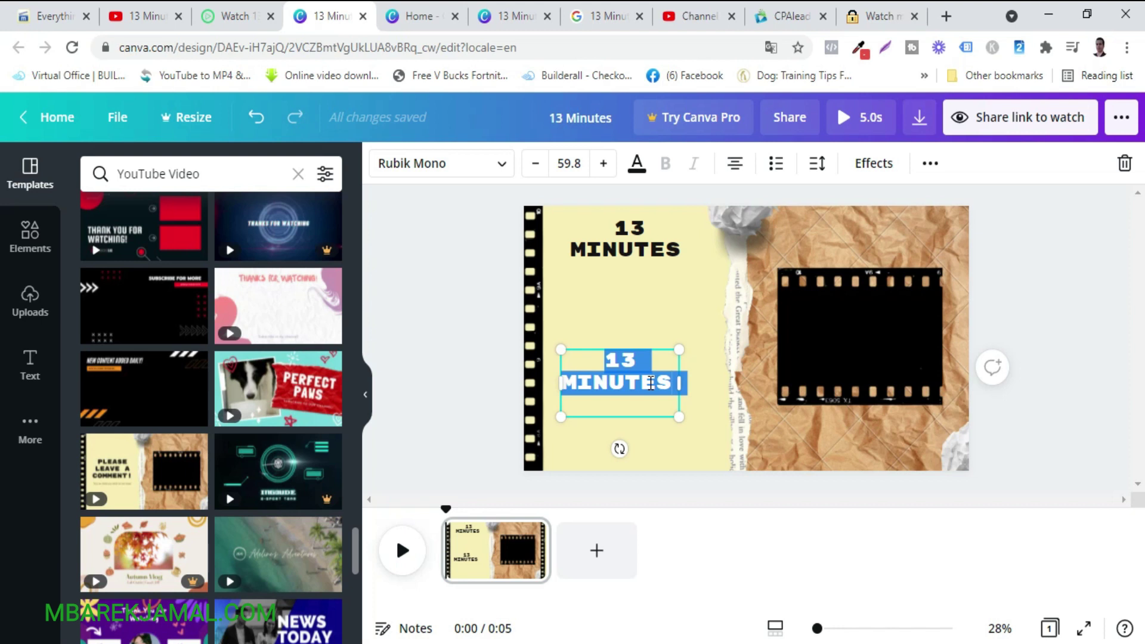
key(BackSpace)
text(FULL M)
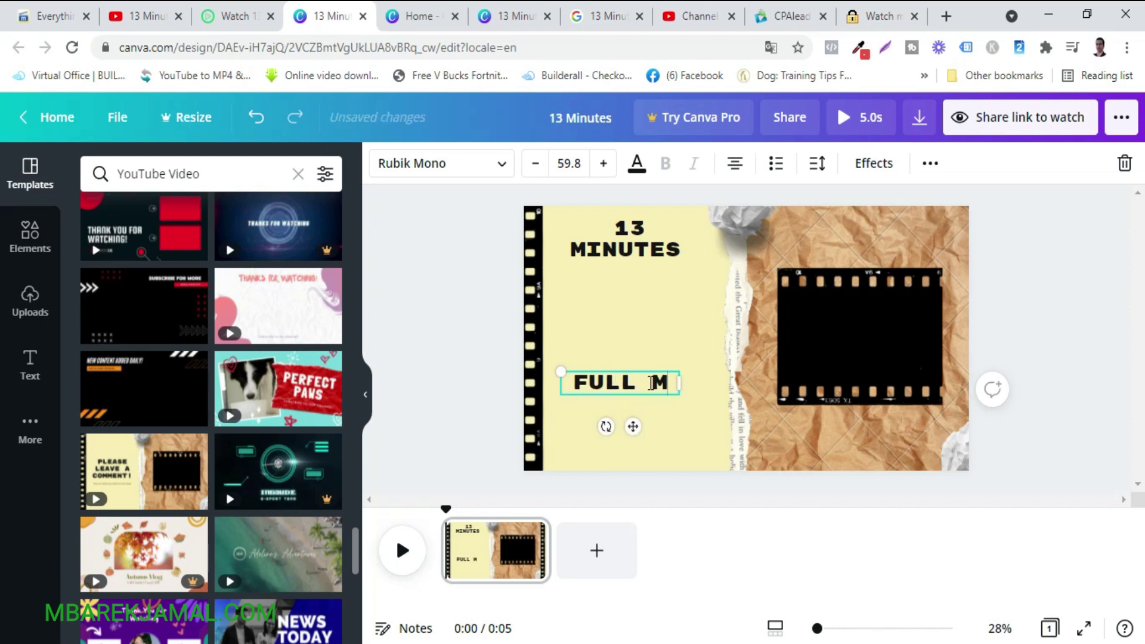
key(BackSpace)
text(FREE )
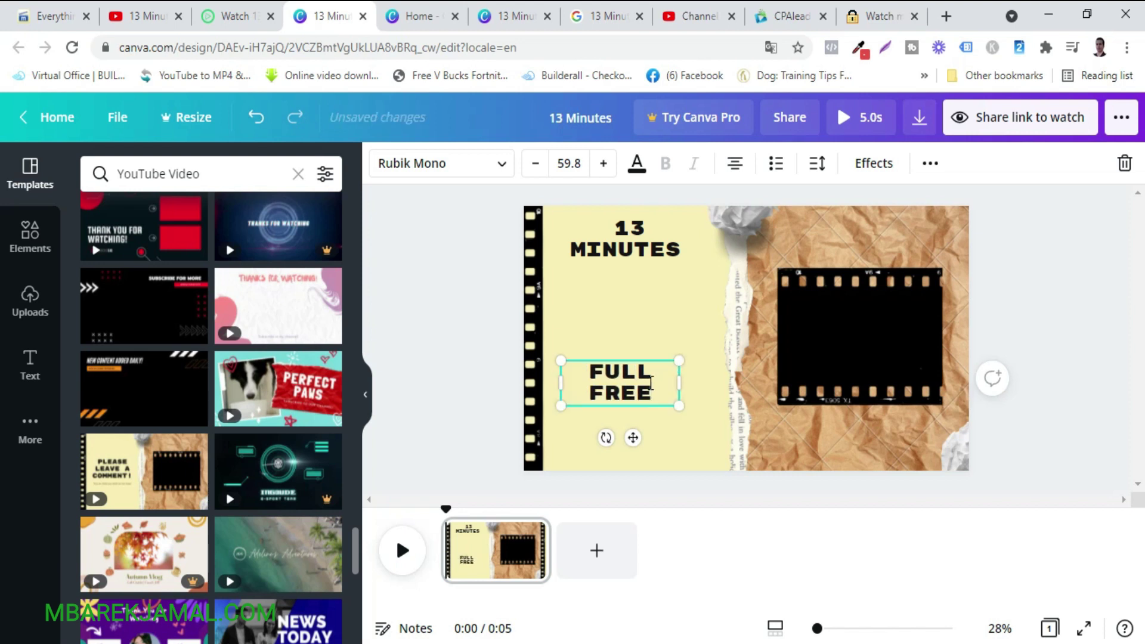
text(MO)
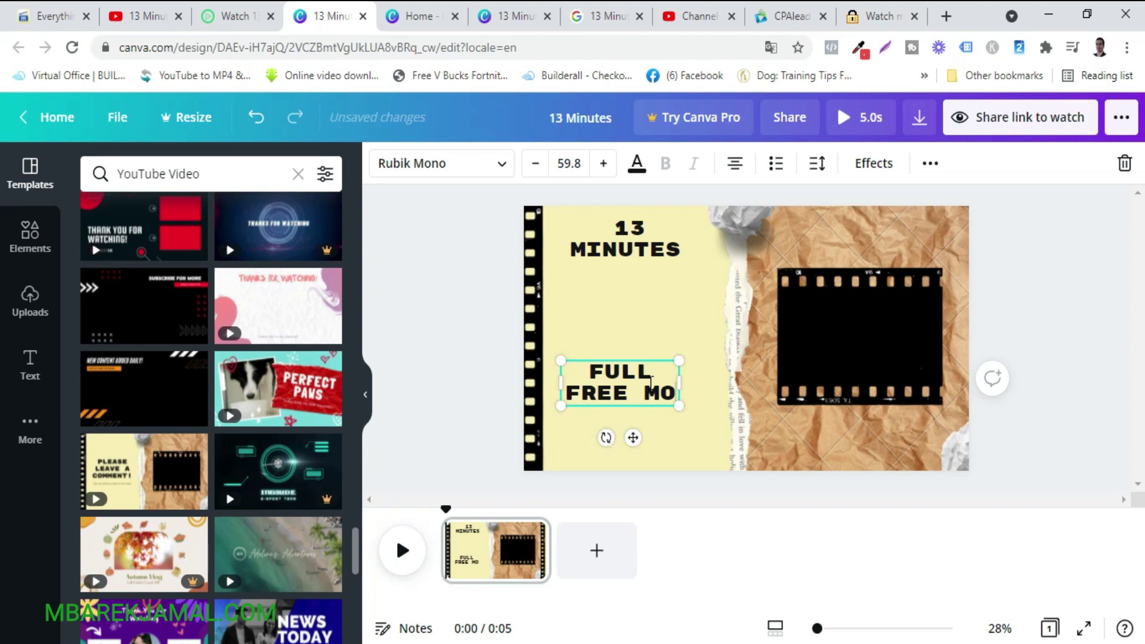
text(VIE)
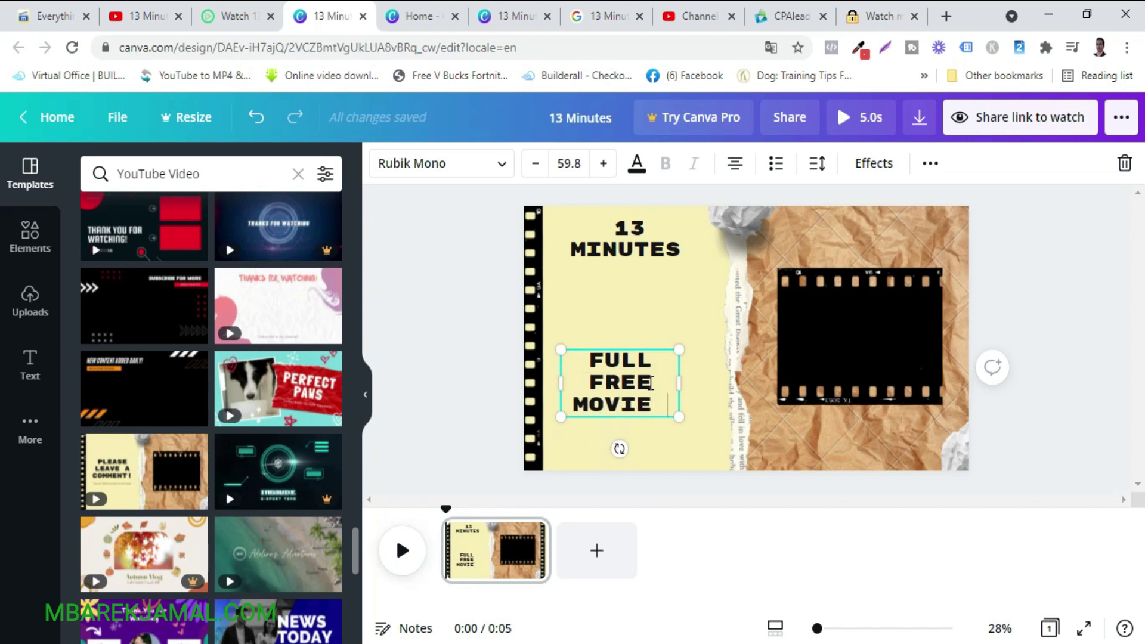
text( IN DES)
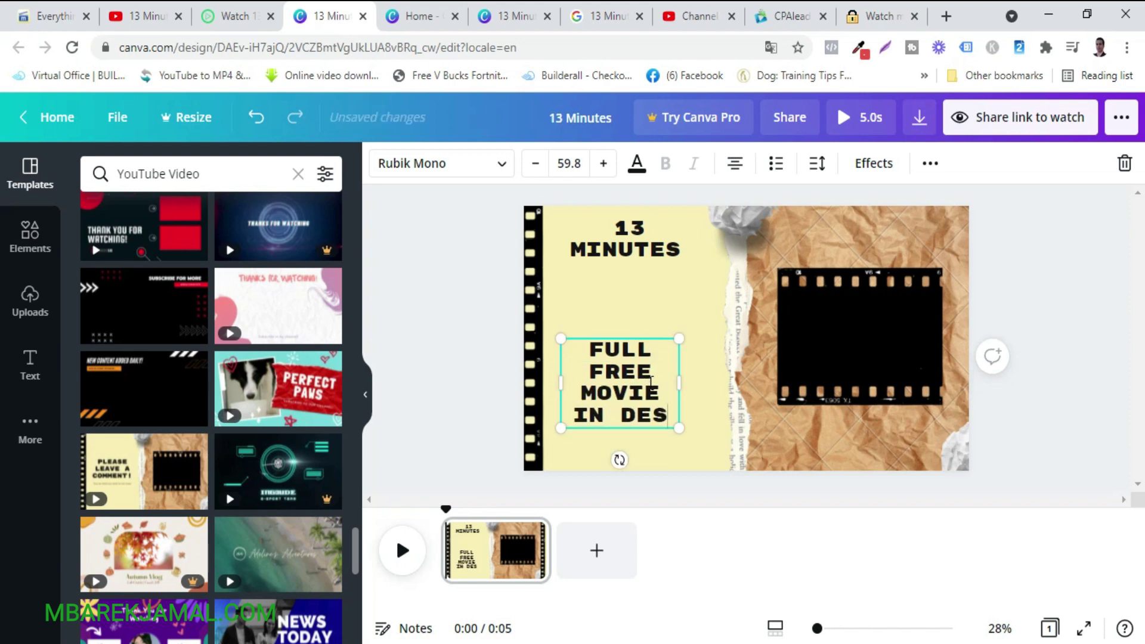
text(CRIPT)
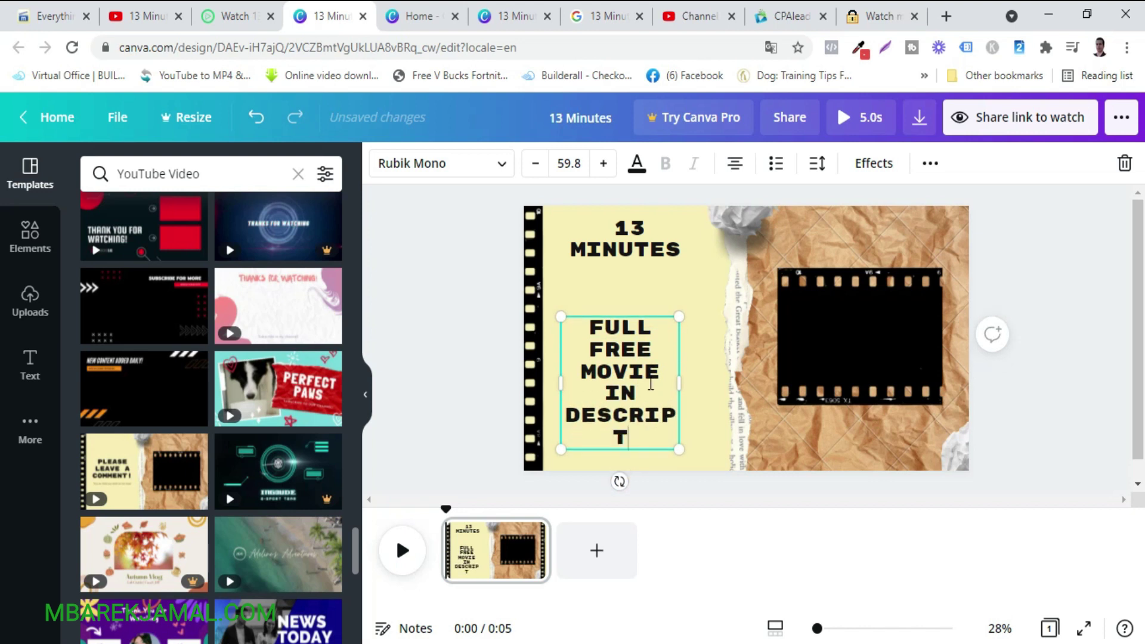
text(ION)
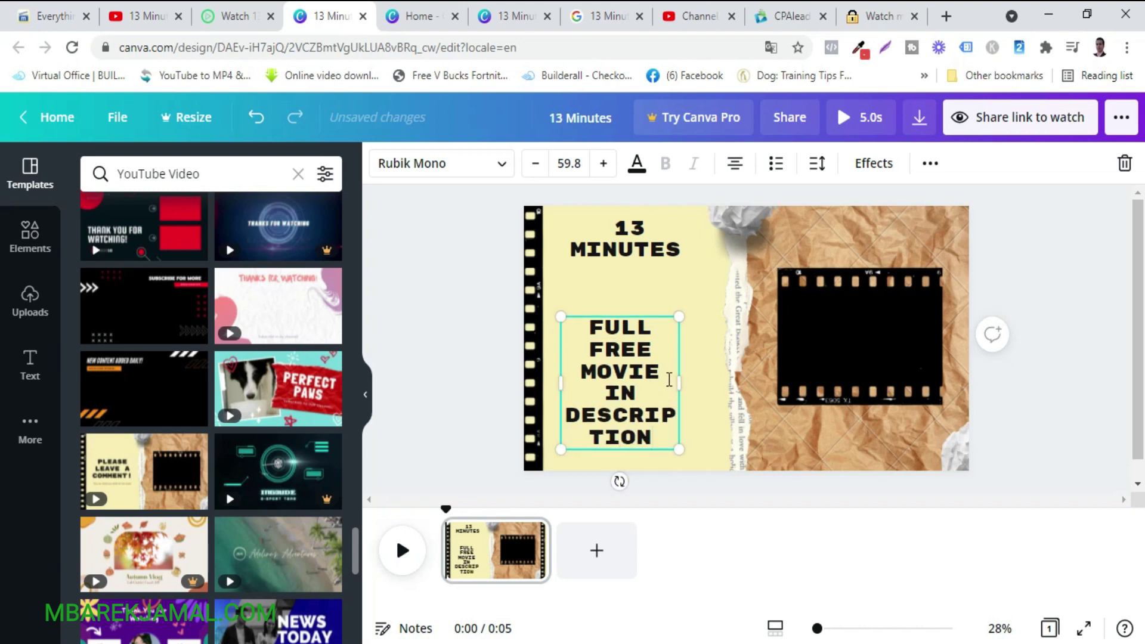
drag(676, 377, 734, 378)
drag(640, 352, 623, 358)
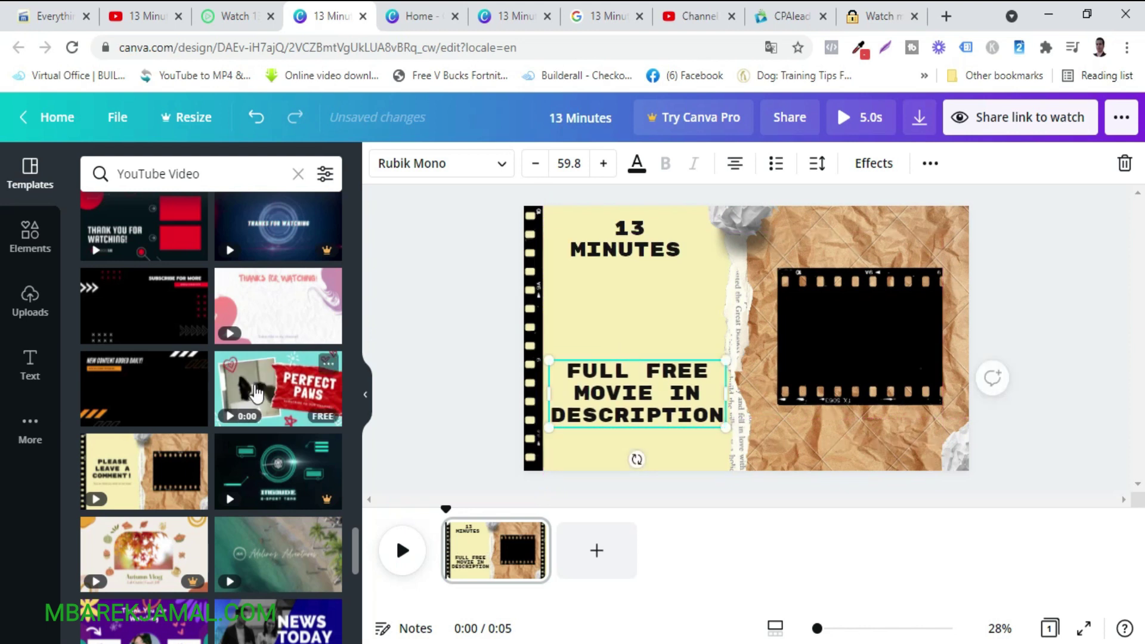
click(299, 173)
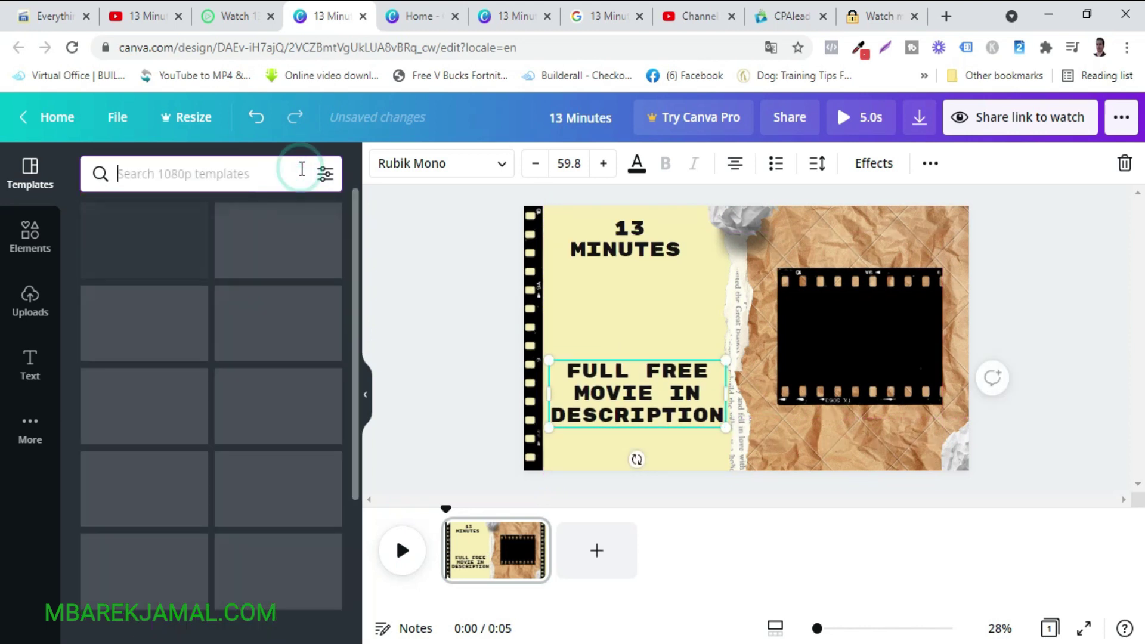
text(ARROW)
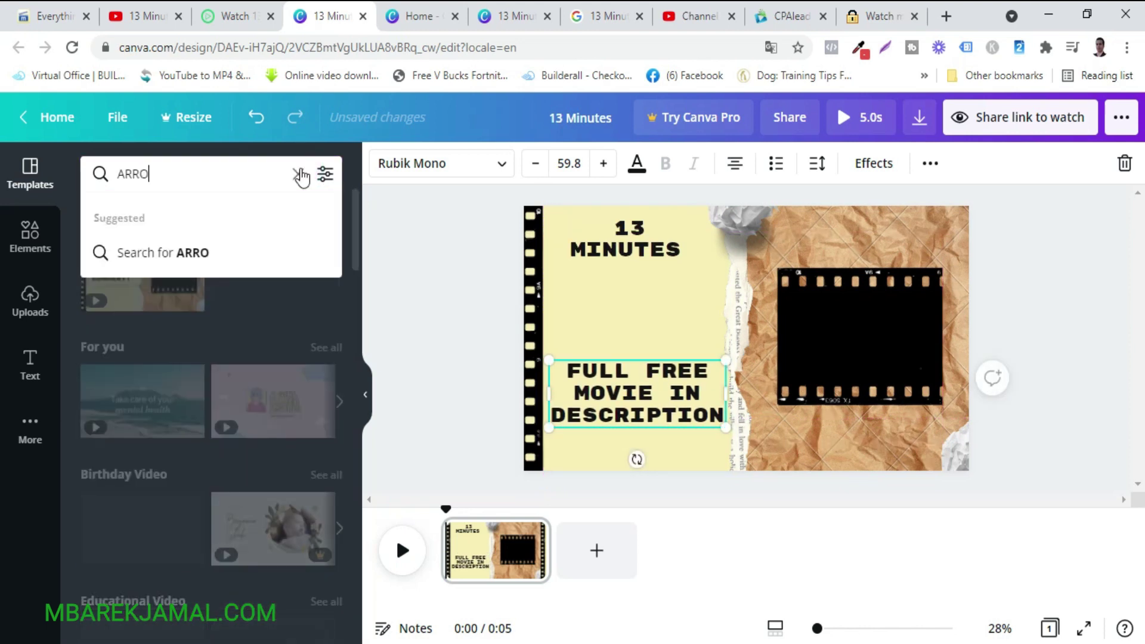
click(173, 253)
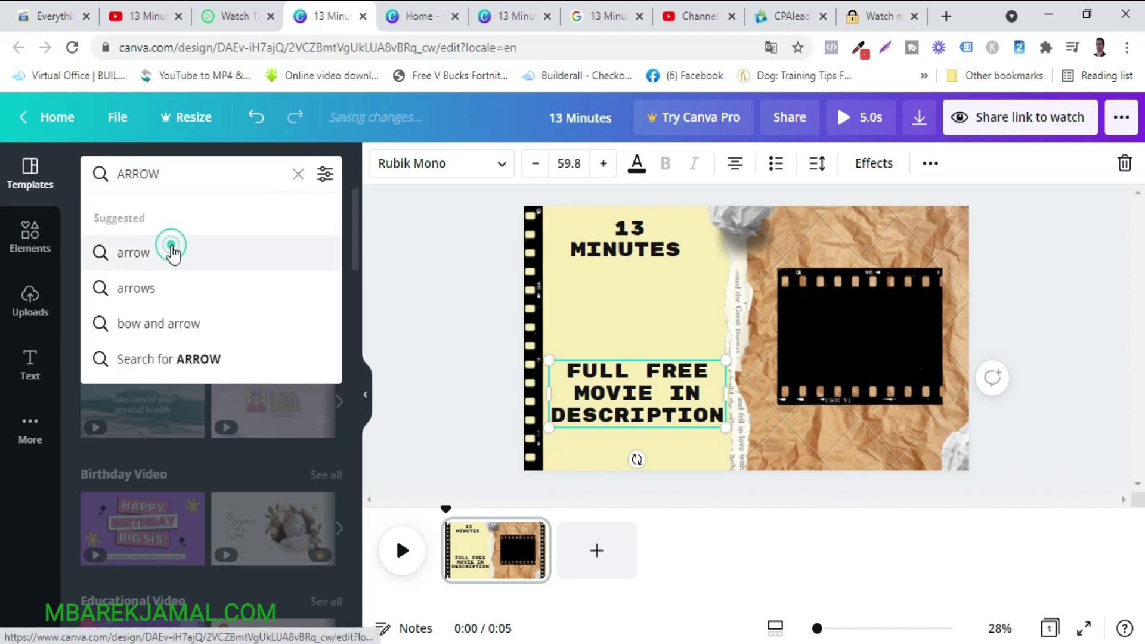
scroll(193, 328, down, 8)
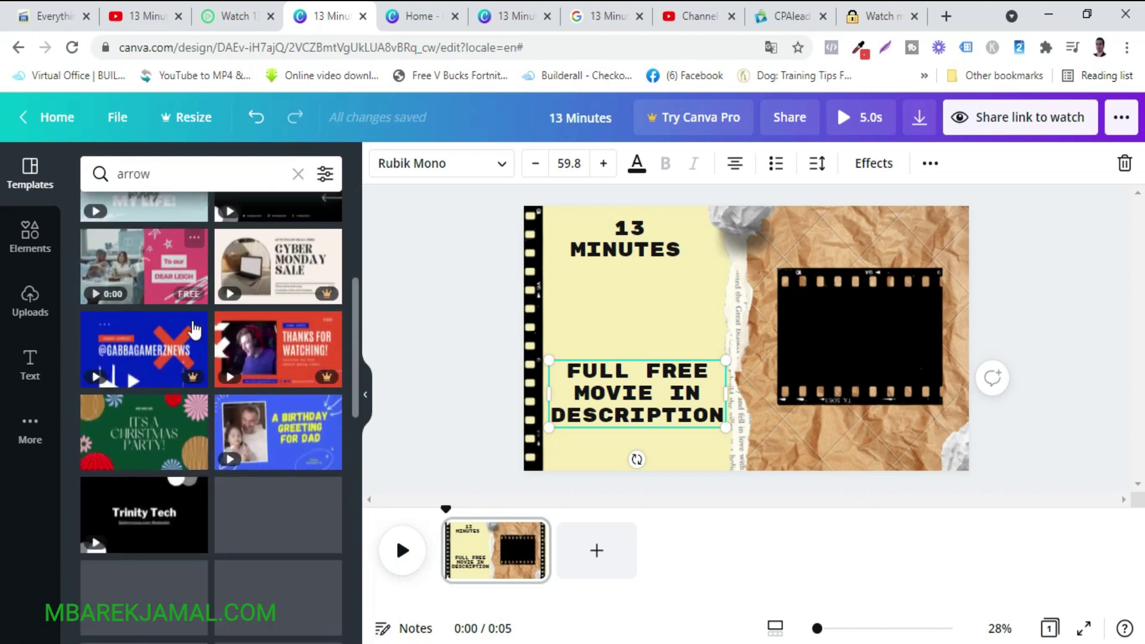
scroll(193, 328, up, 8)
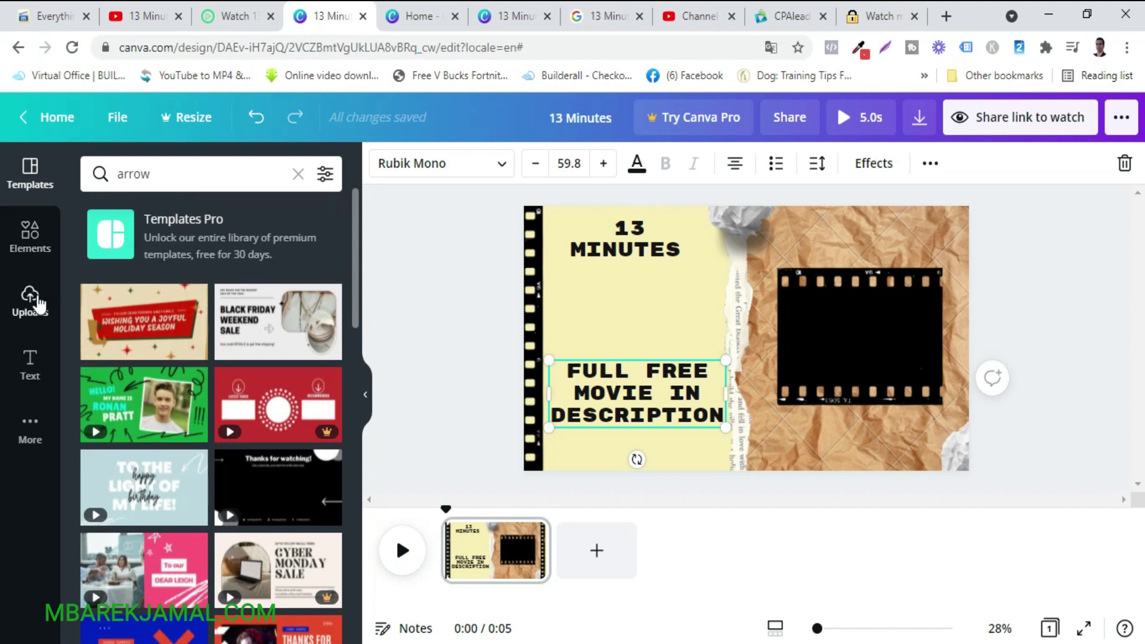
- Search the design elements for ARROW and add the orange block arrow to the page
click(38, 250)
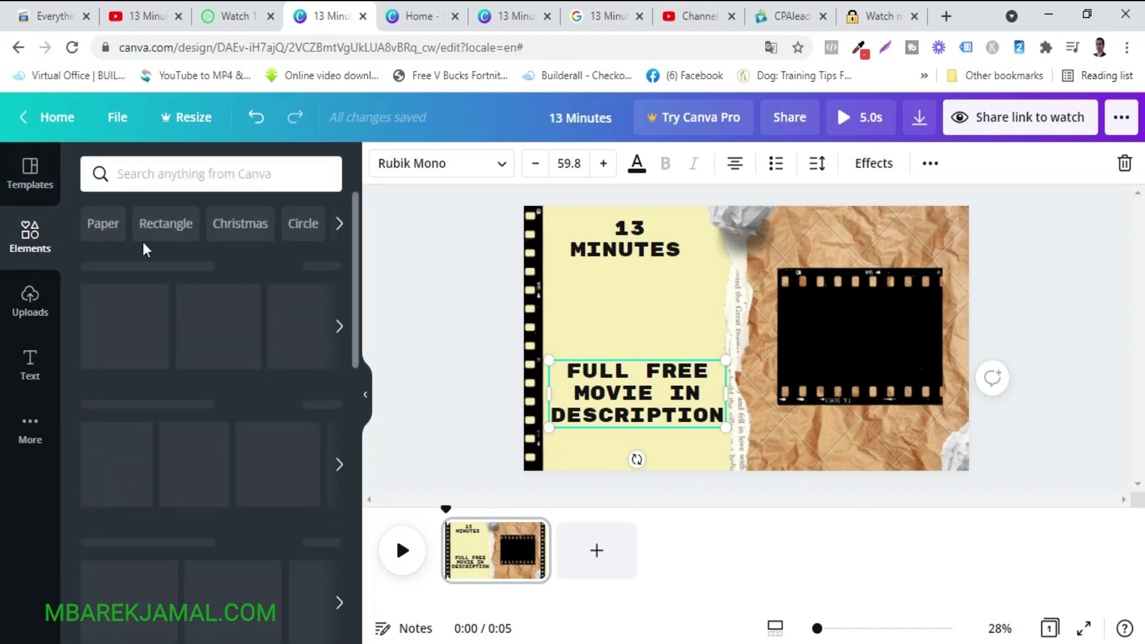
click(193, 172)
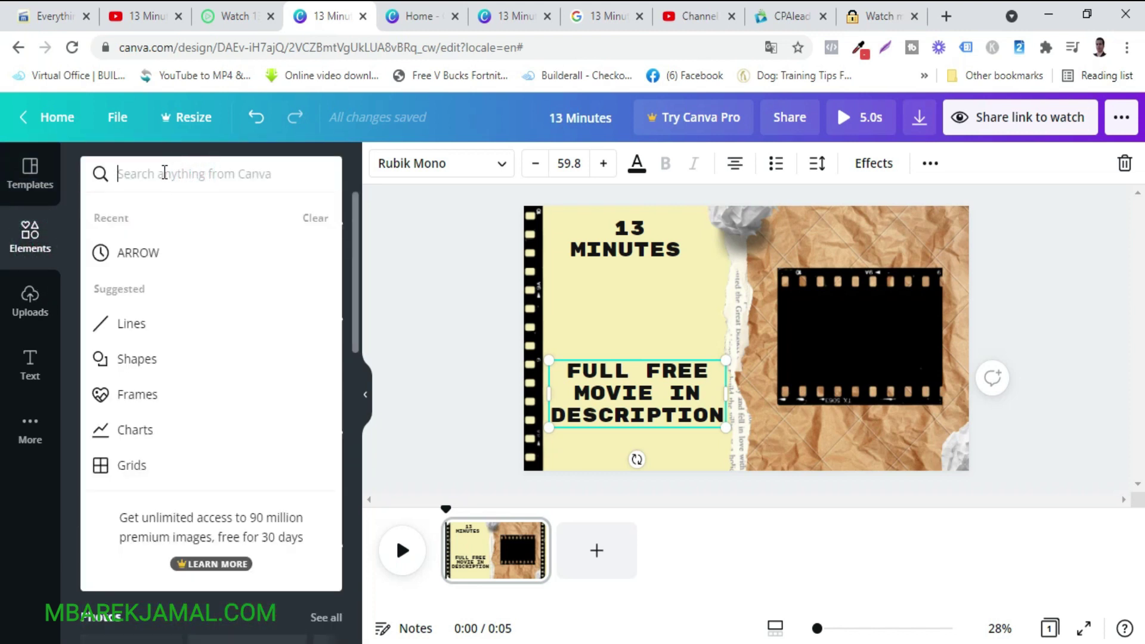
click(139, 254)
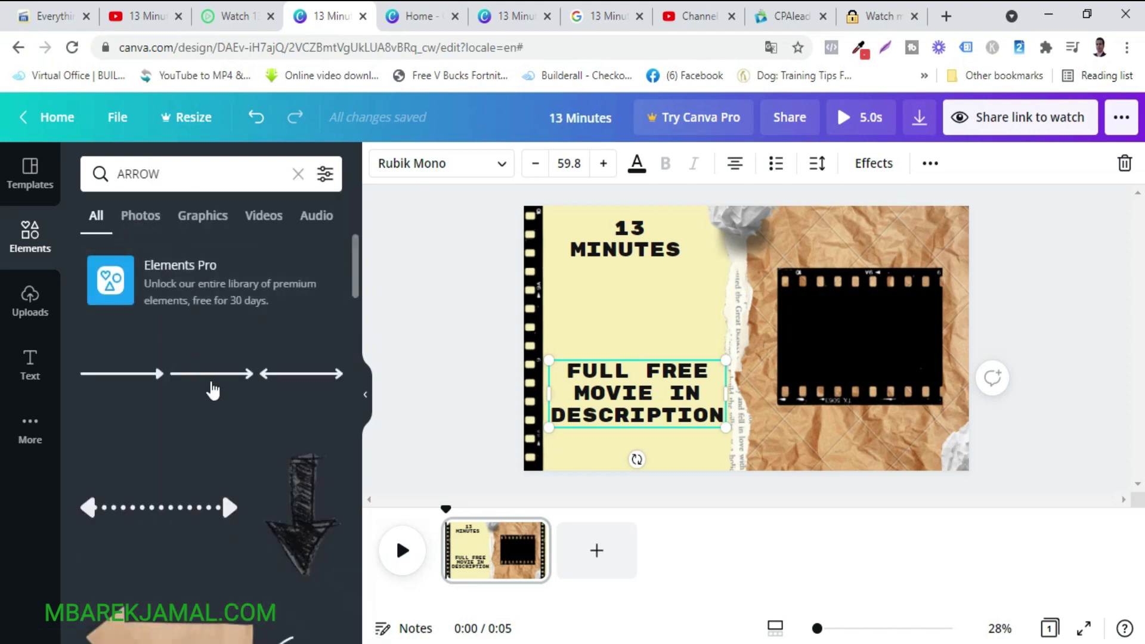
scroll(201, 424, down, 6)
scroll(201, 423, down, 5)
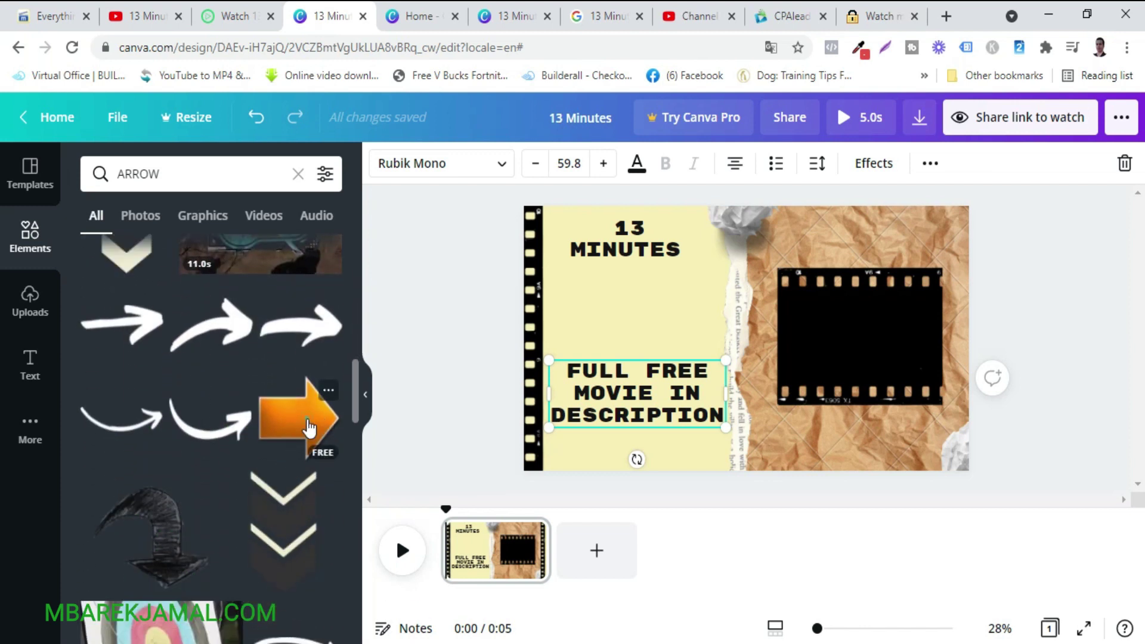
click(308, 427)
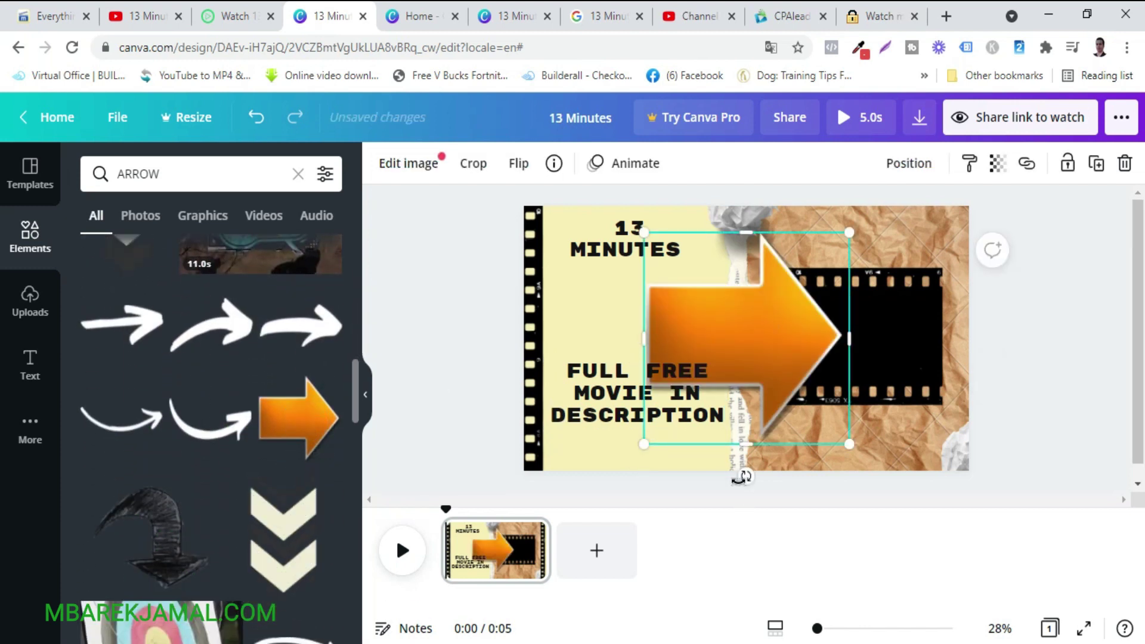
- Rotate the orange arrow to point down, shrink it, and place it directly beneath the 13 MINUTES heading
drag(742, 476, 623, 341)
drag(846, 230, 706, 384)
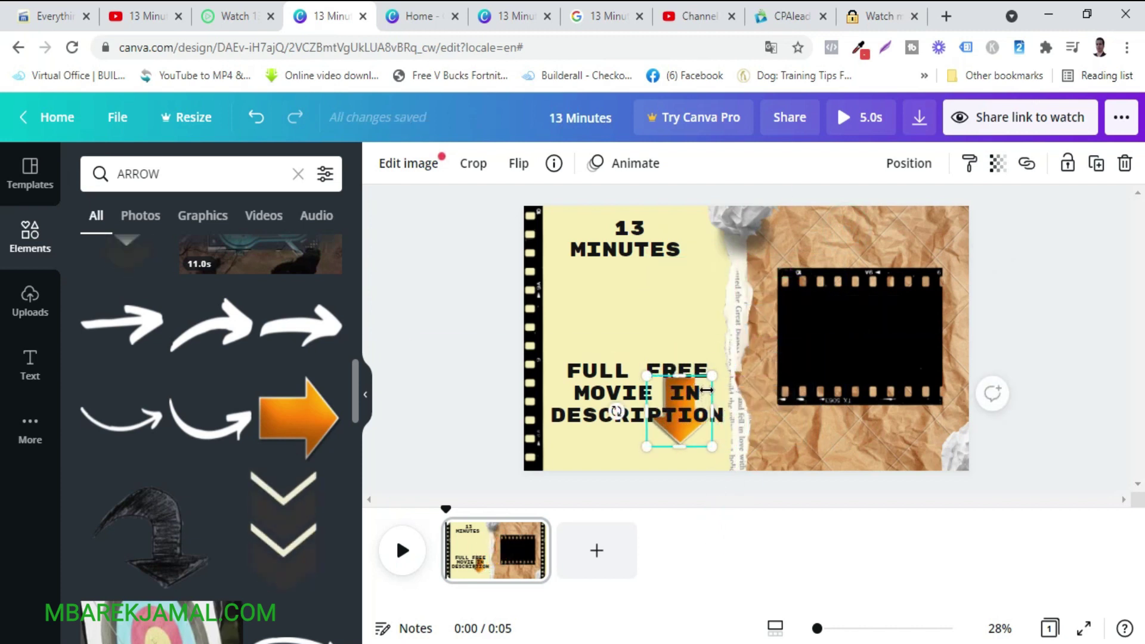
drag(681, 366, 682, 351)
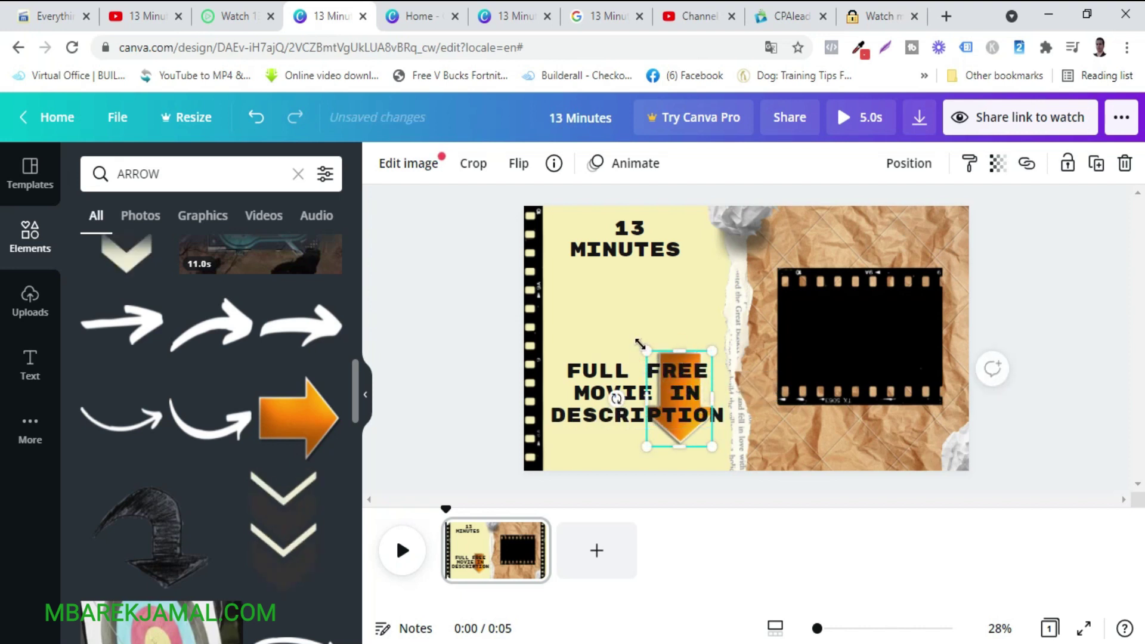
click(604, 327)
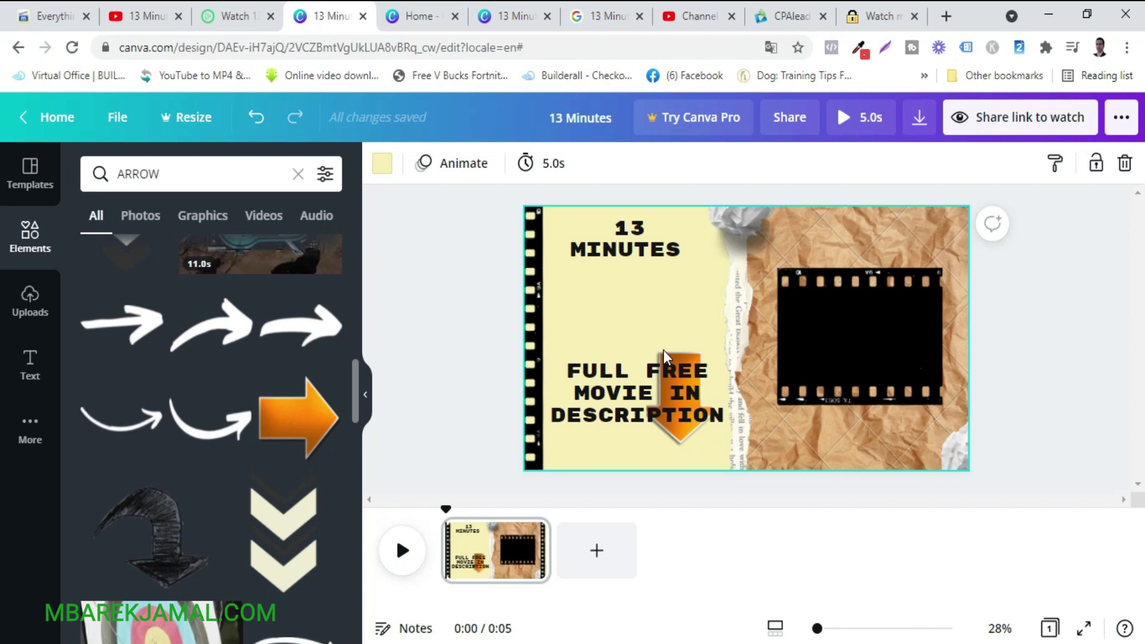
drag(671, 352, 630, 261)
click(691, 280)
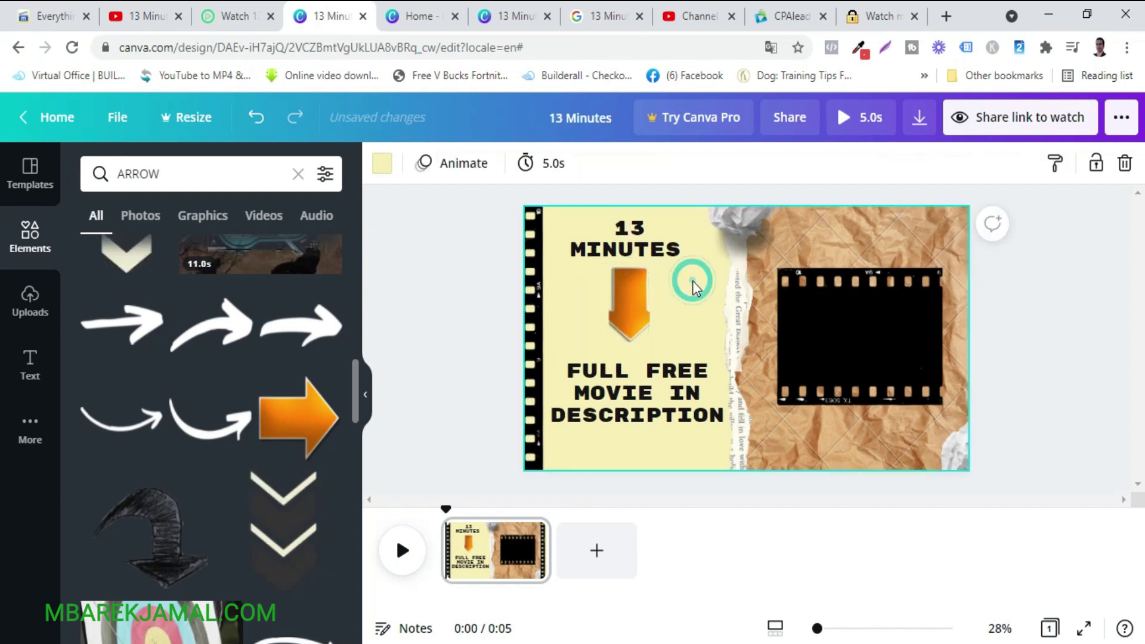
- Widen the orange arrow, then shift it and the FULL FREE MOVIE IN DESCRIPTION text slightly down to even out the spacing
click(633, 297)
drag(630, 267, 664, 301)
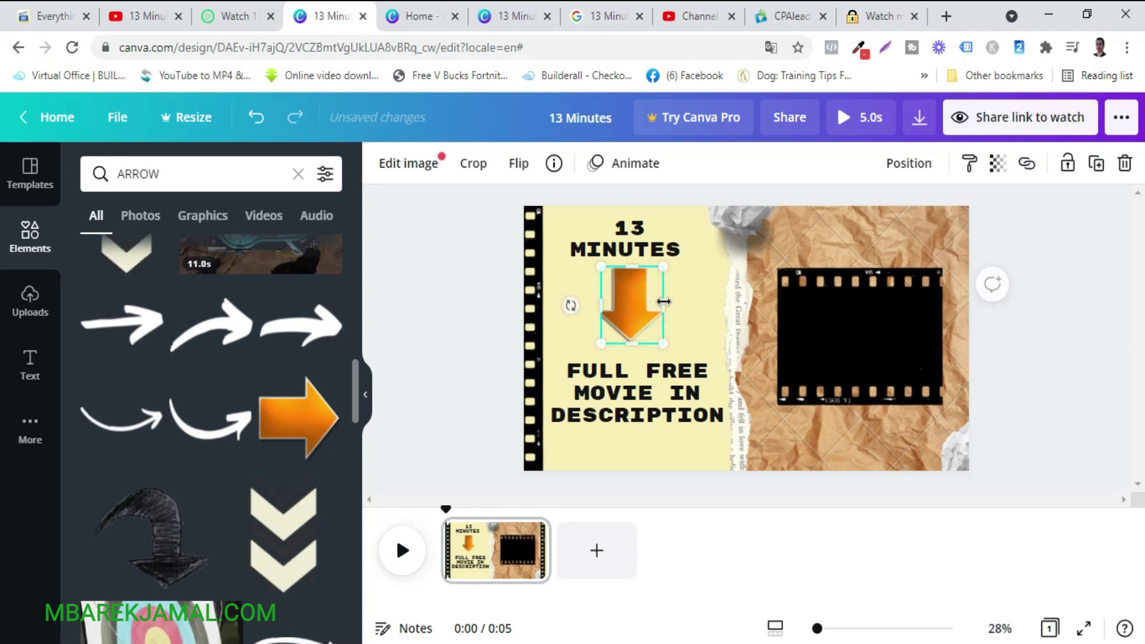
drag(633, 396, 633, 413)
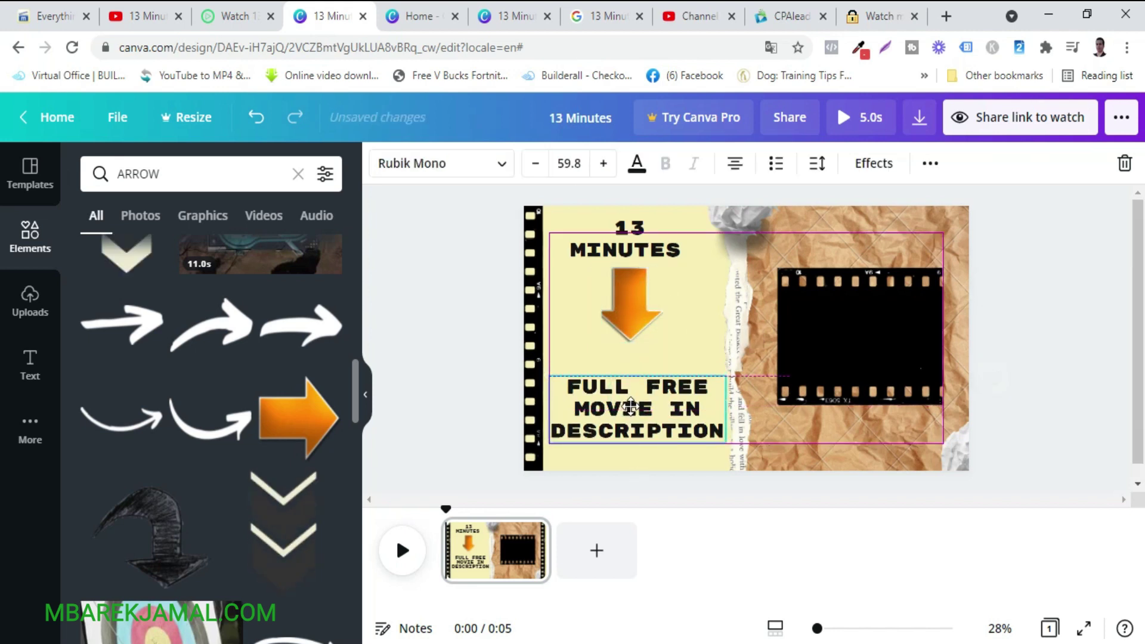
drag(634, 306, 632, 323)
- Delete the black film frame from the brown paper area
click(841, 323)
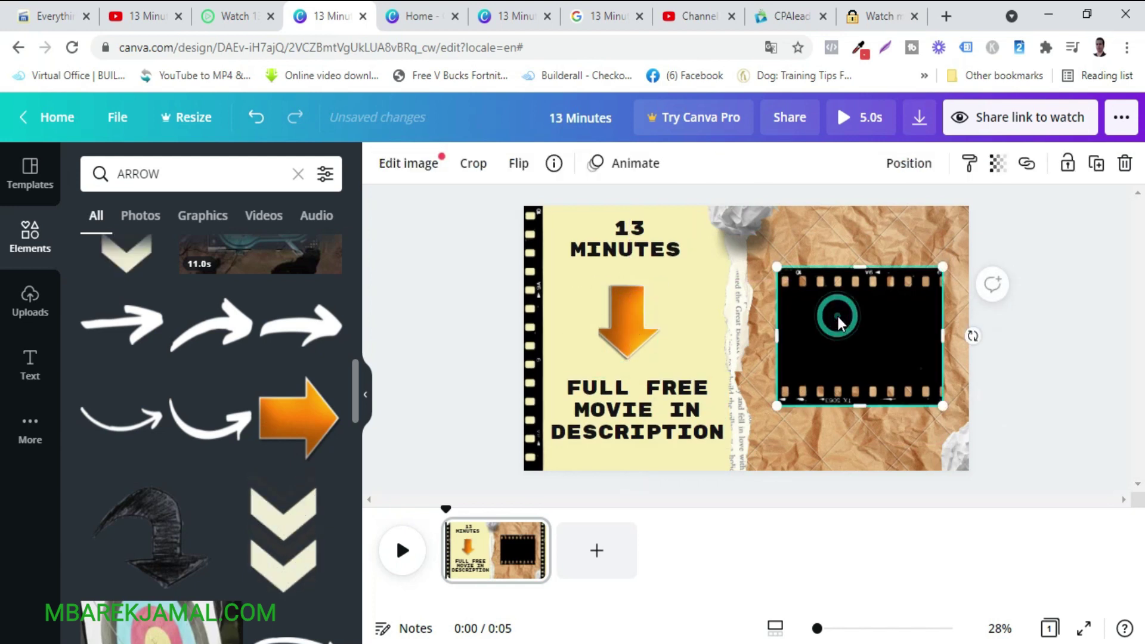
key(Delete)
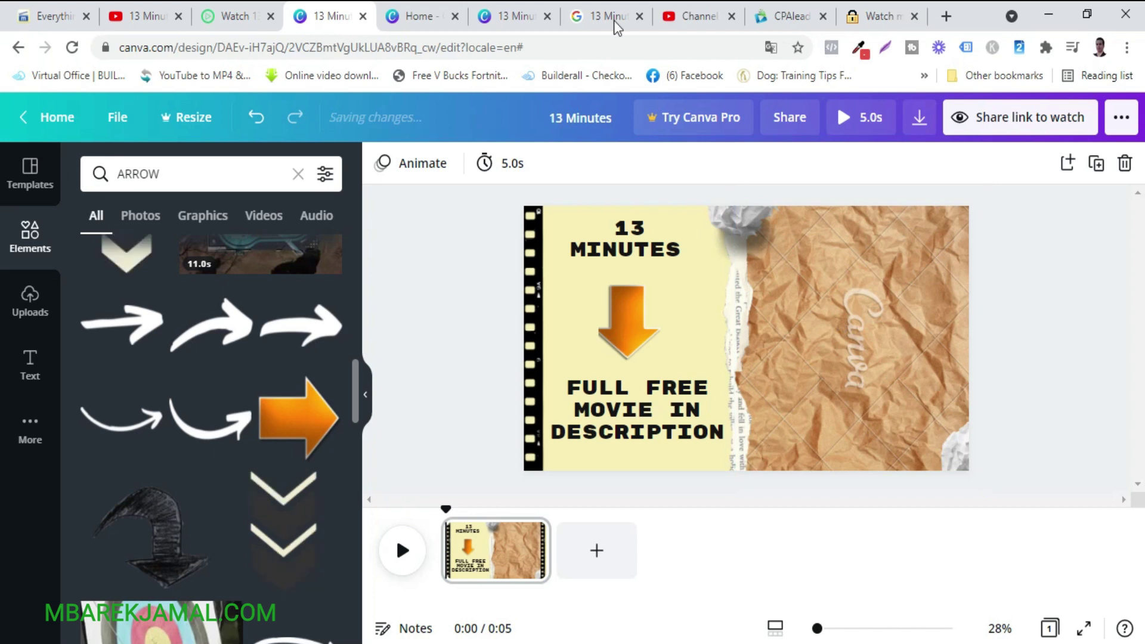
- Get the 13 Minutes (2021) IMDb poster from the related images in the Google results and return to the Canva design
click(591, 16)
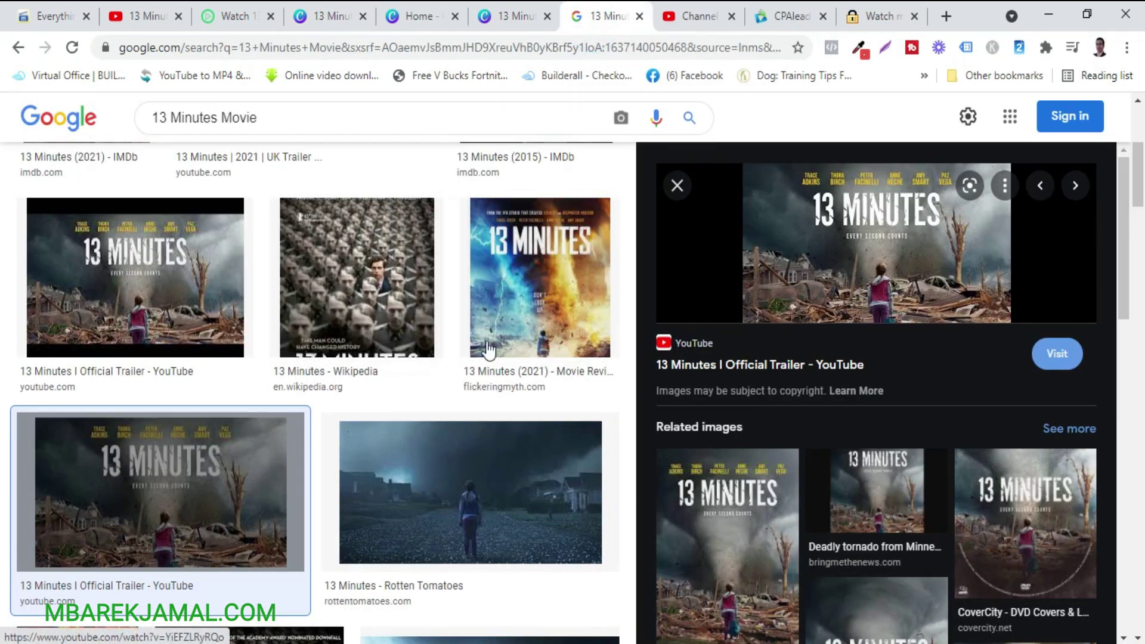
scroll(793, 428, down, 5)
scroll(795, 432, up, 2)
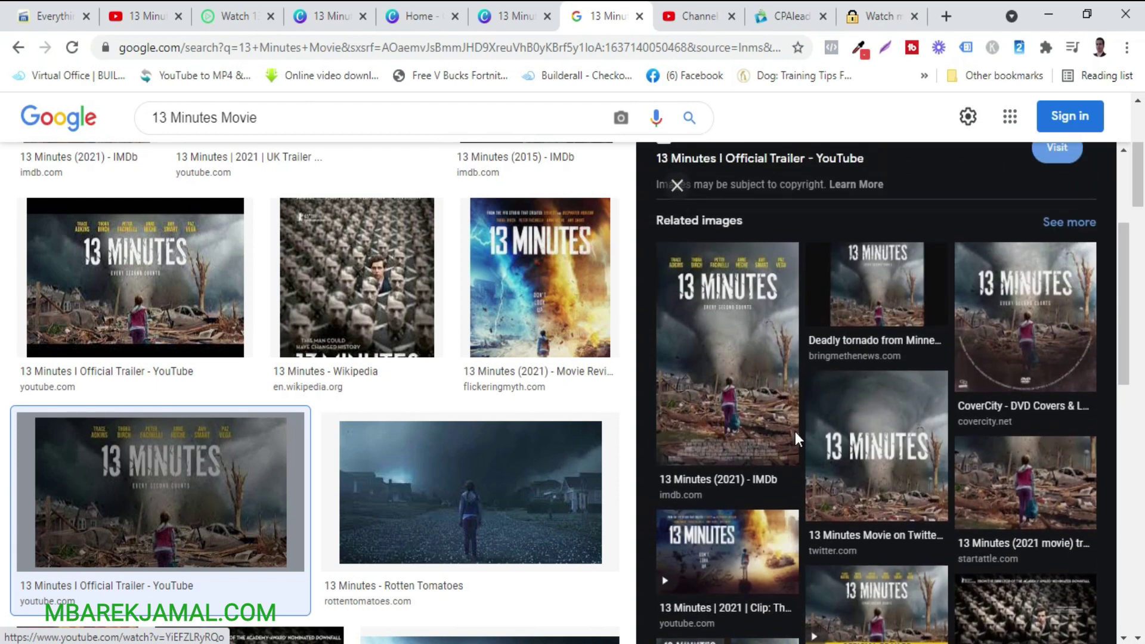
right_click(735, 352)
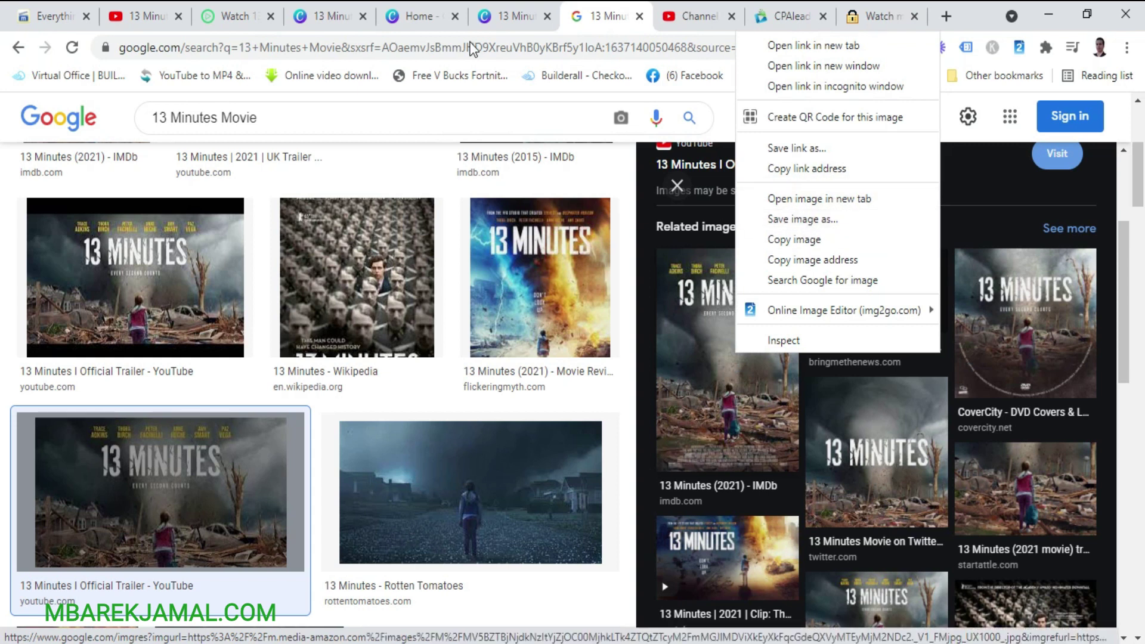
click(330, 15)
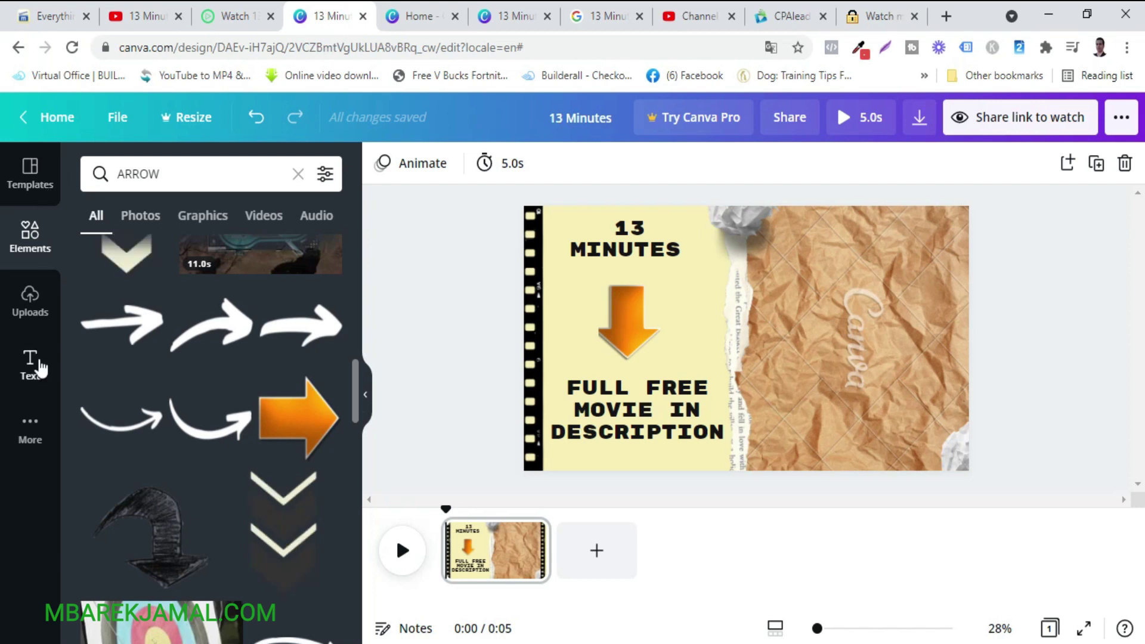
- Add the uploaded 13 Minutes poster to the page, then enlarge it and place it on the brown paper area
click(29, 298)
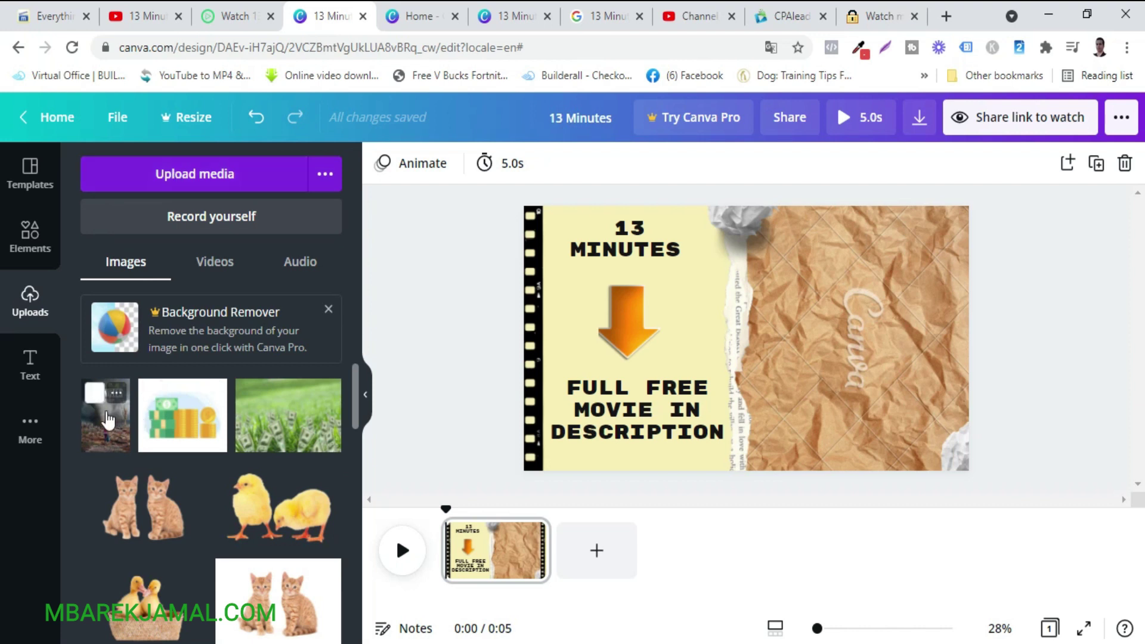
click(108, 419)
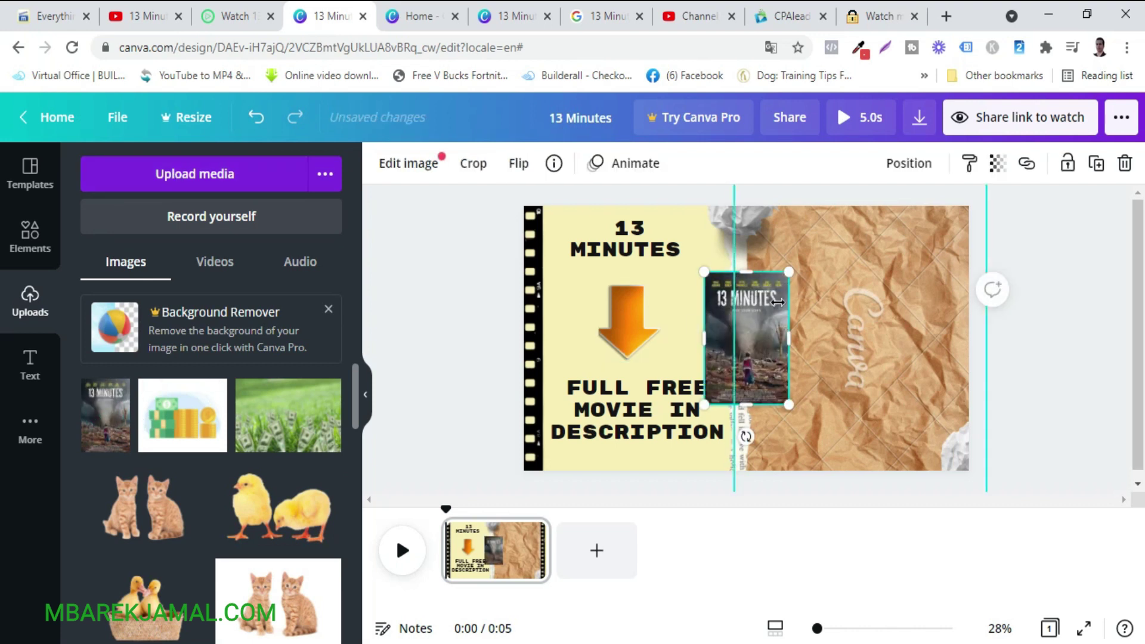
drag(750, 331, 837, 334)
drag(880, 271, 936, 242)
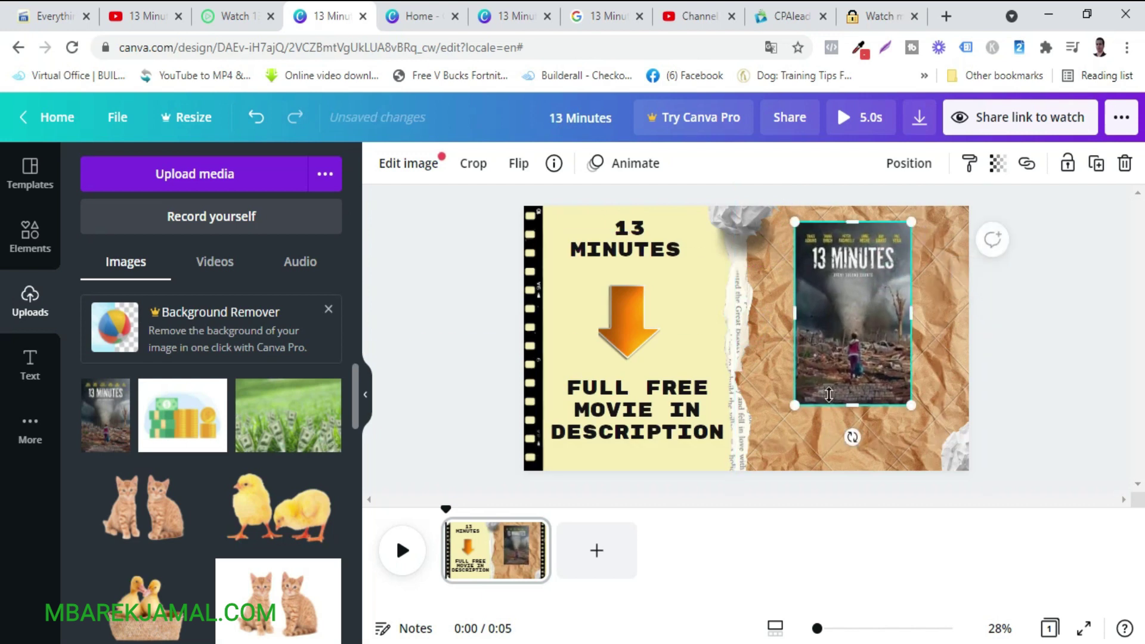
drag(794, 410, 839, 375)
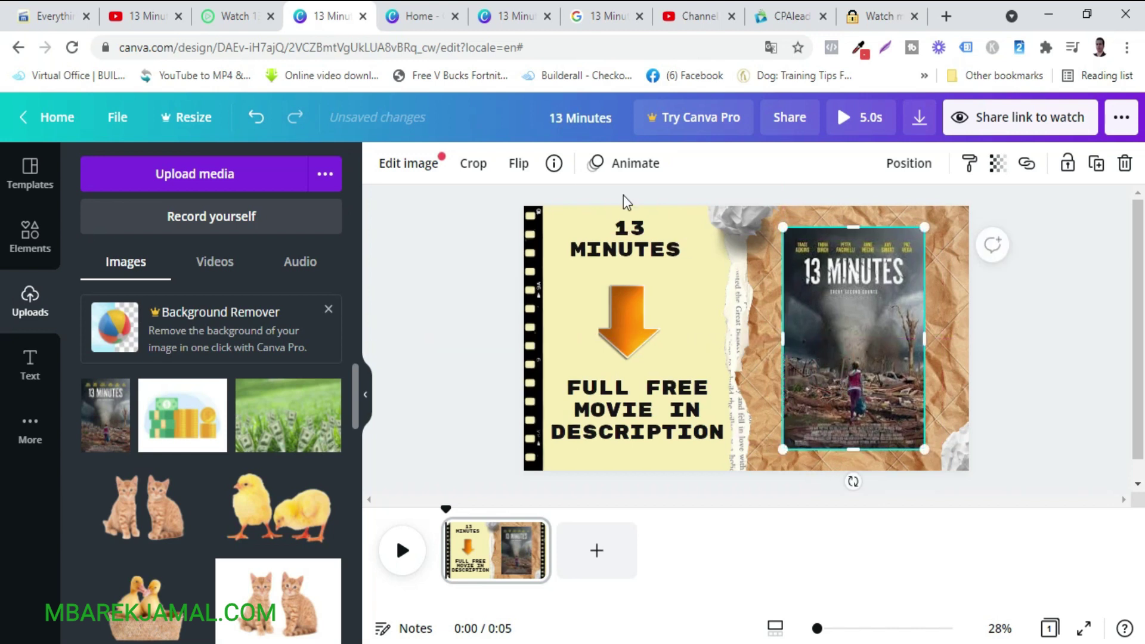
- Apply the Breathe photo animation to the 13 Minutes poster
click(628, 172)
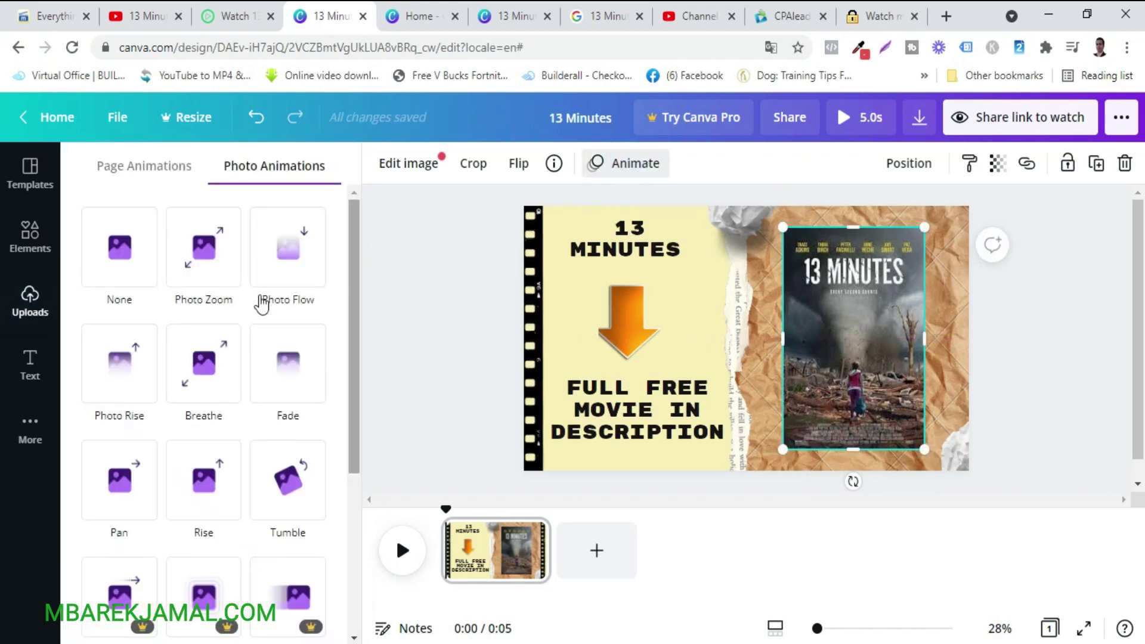
click(263, 295)
click(213, 369)
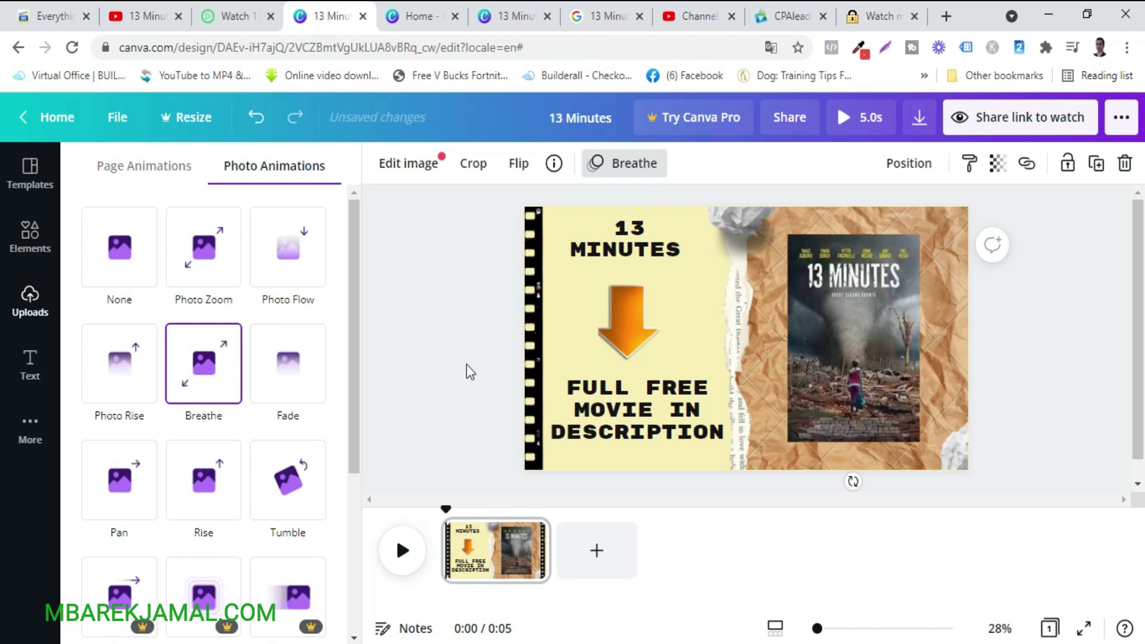
key(Escape)
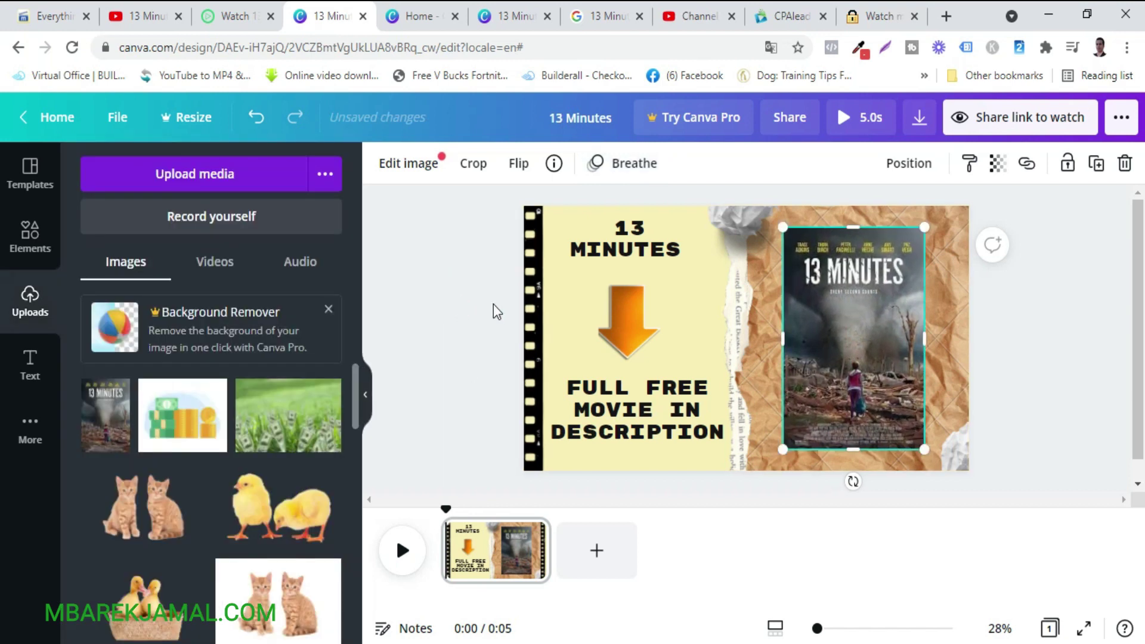
click(1124, 307)
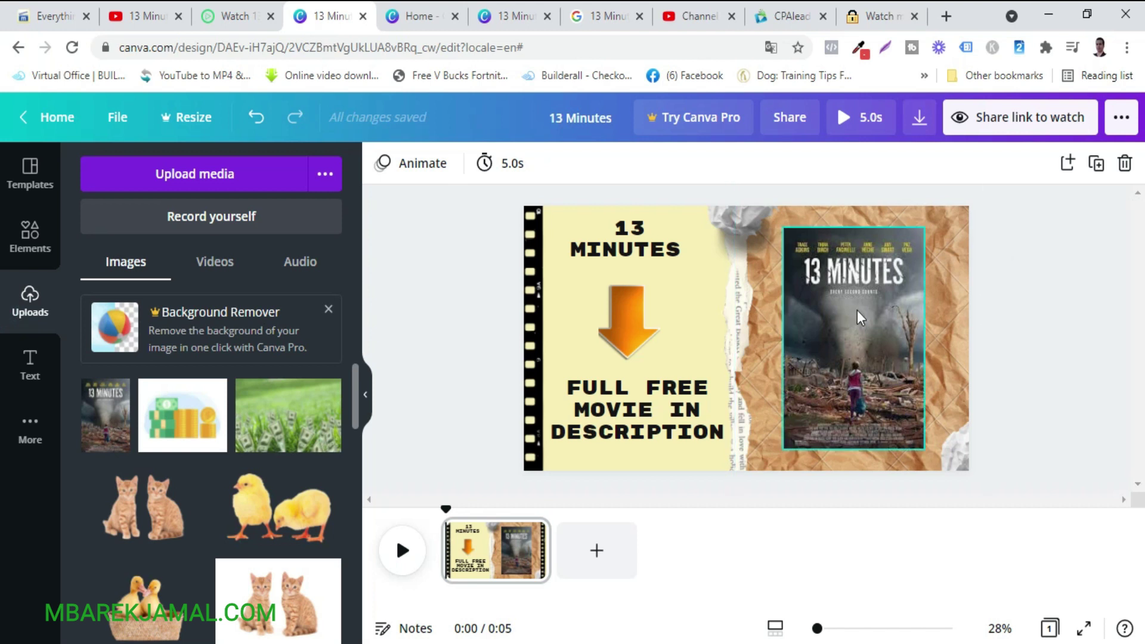
- Duplicate the finished page twice to make a three-page video
mouse_move(528, 544)
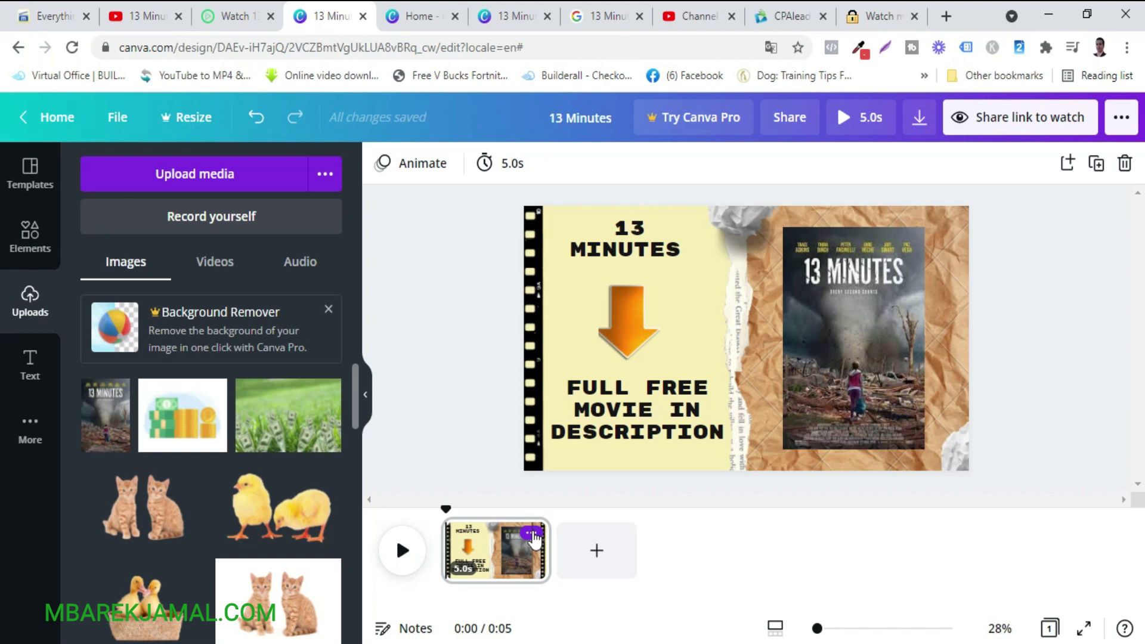
click(533, 539)
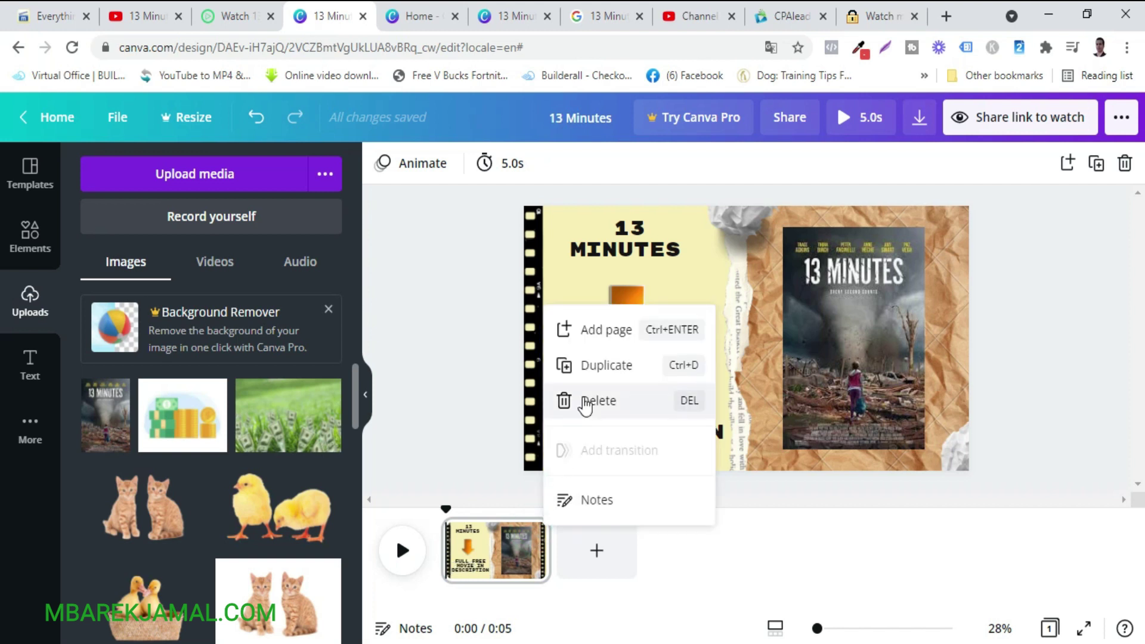
click(593, 368)
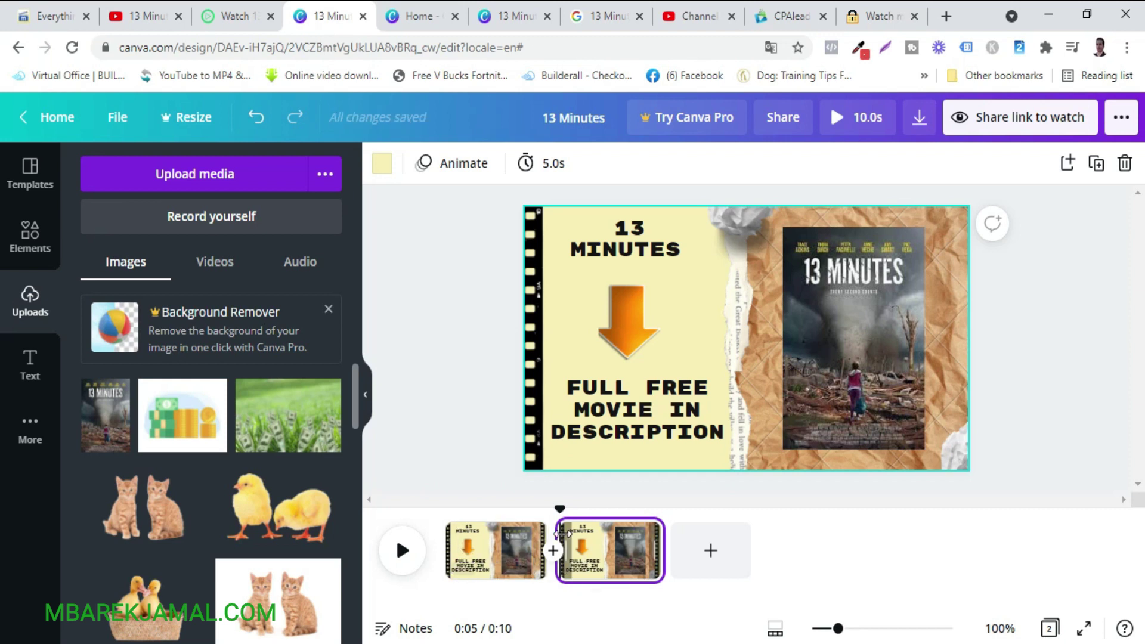
click(645, 532)
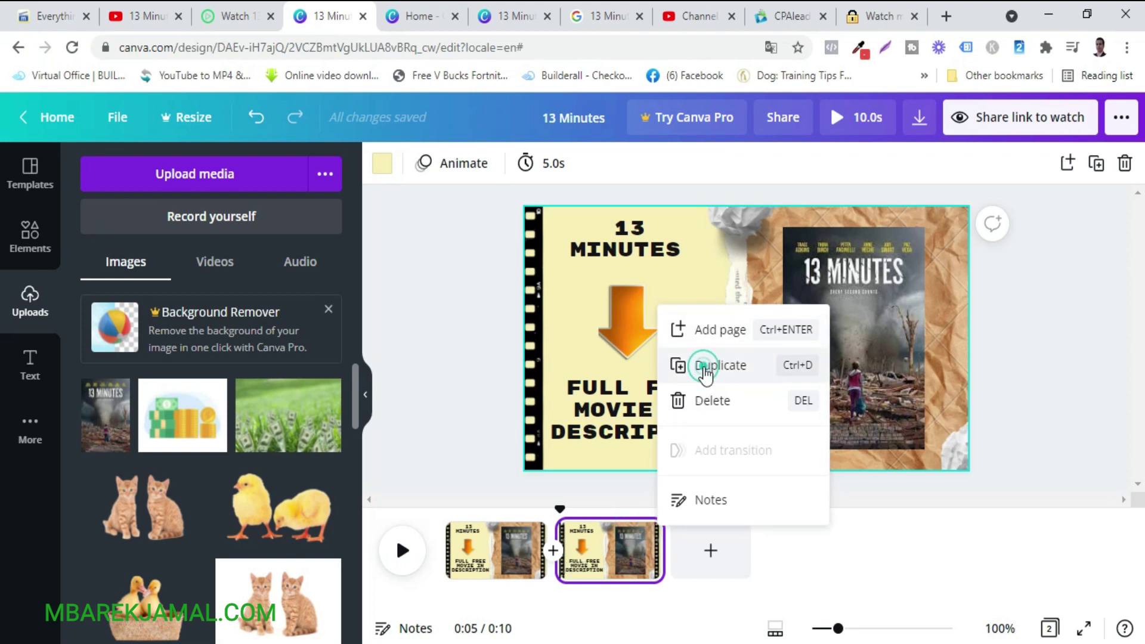
click(703, 373)
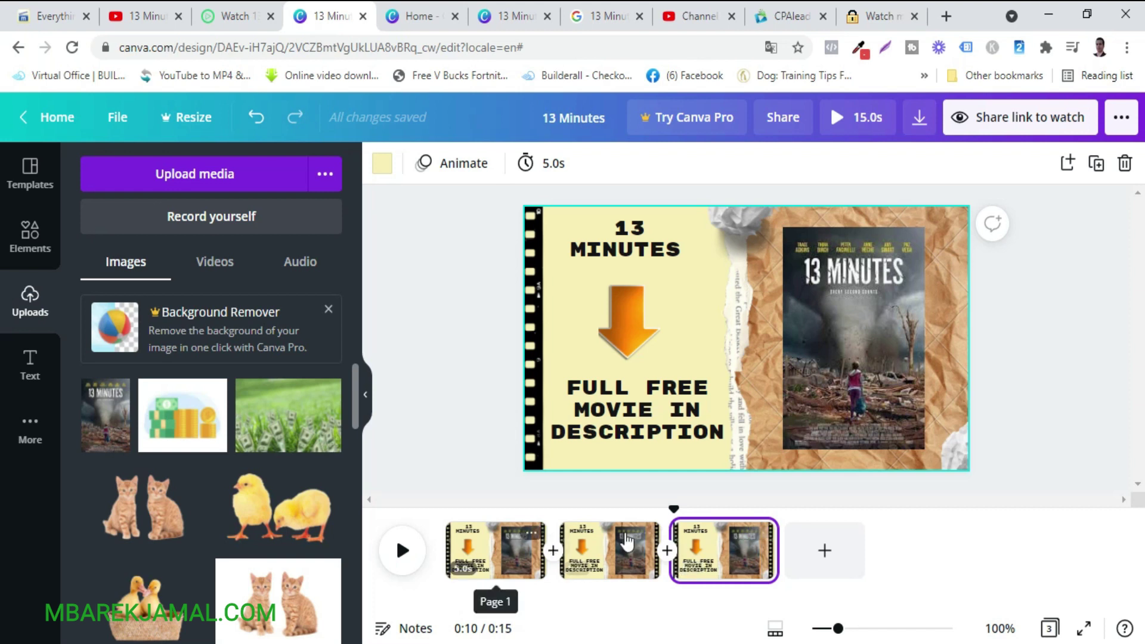
- Play back the three-page video and download all pages as a free watermarked MP4 draft
click(401, 549)
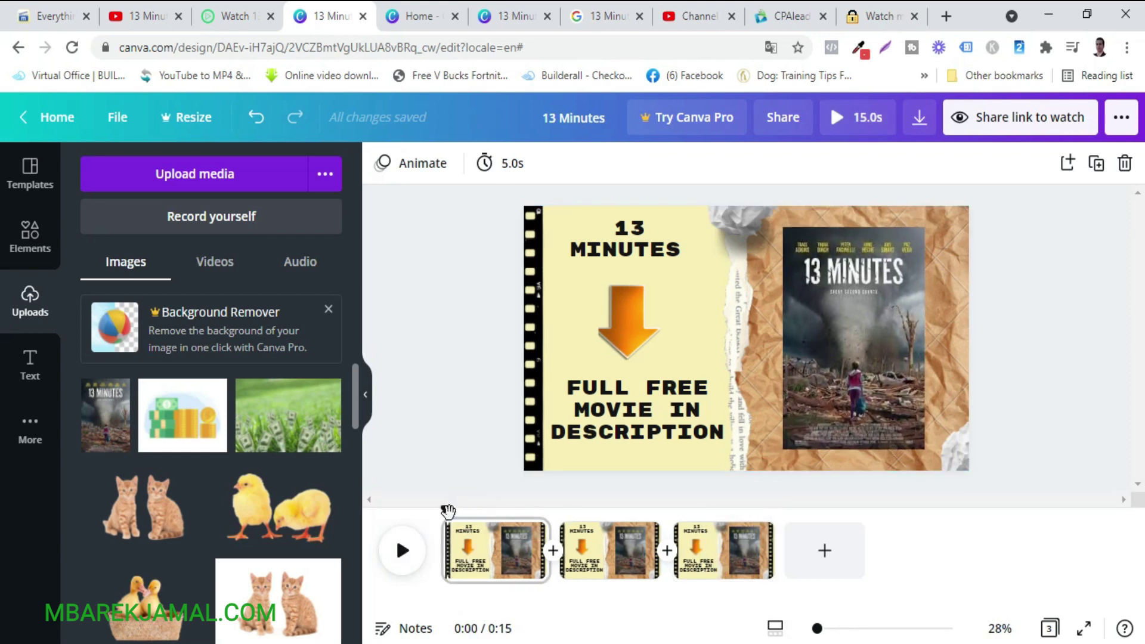
click(402, 566)
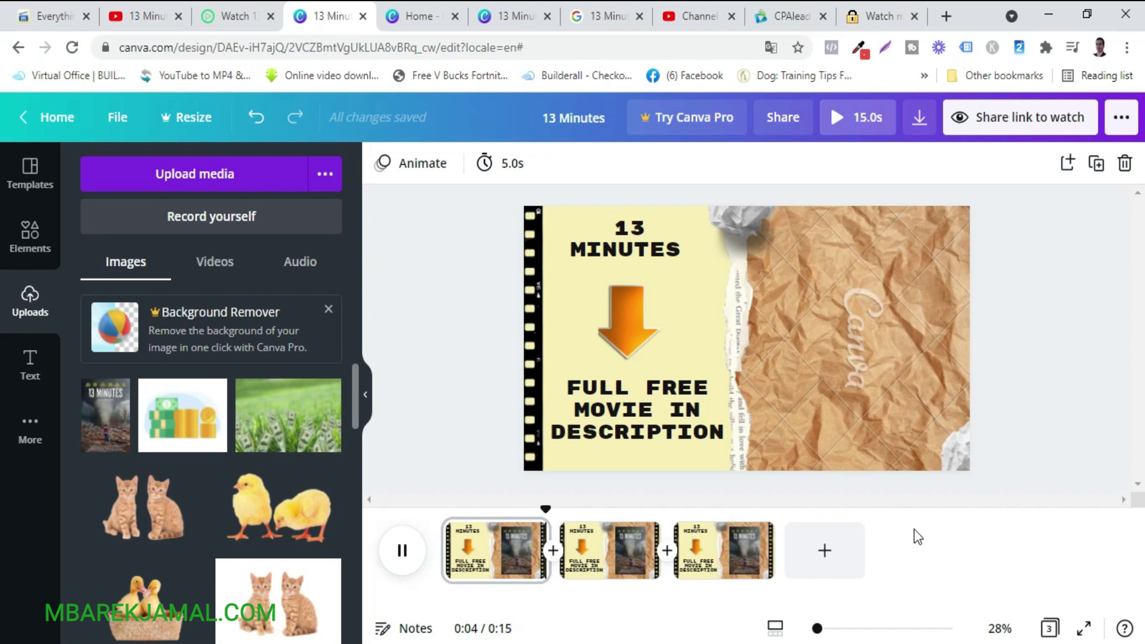
click(411, 552)
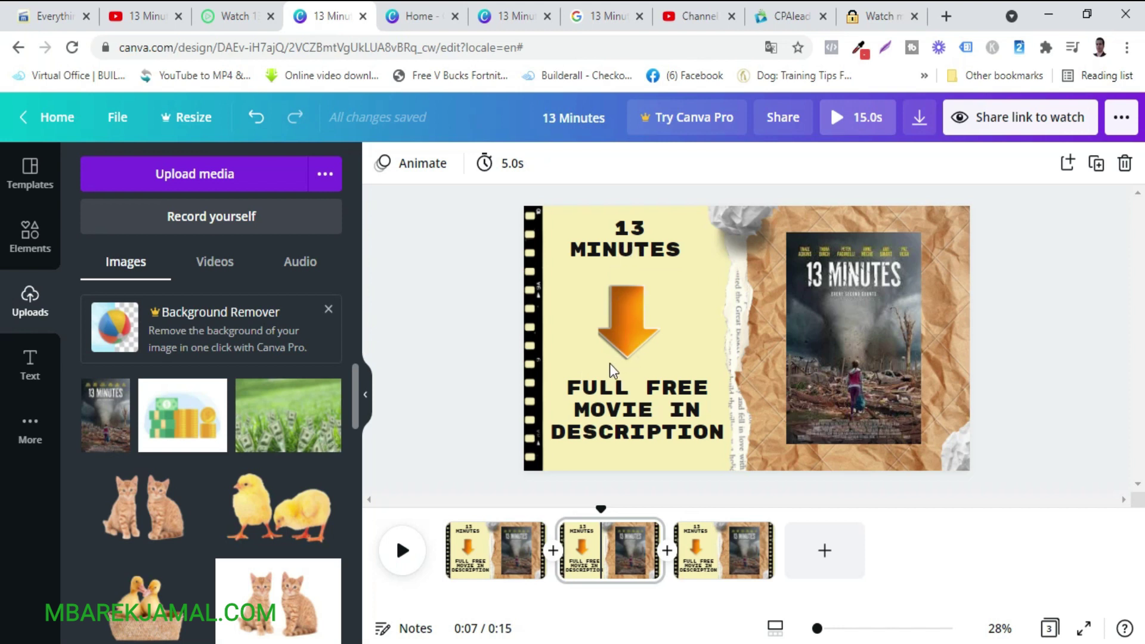
click(920, 122)
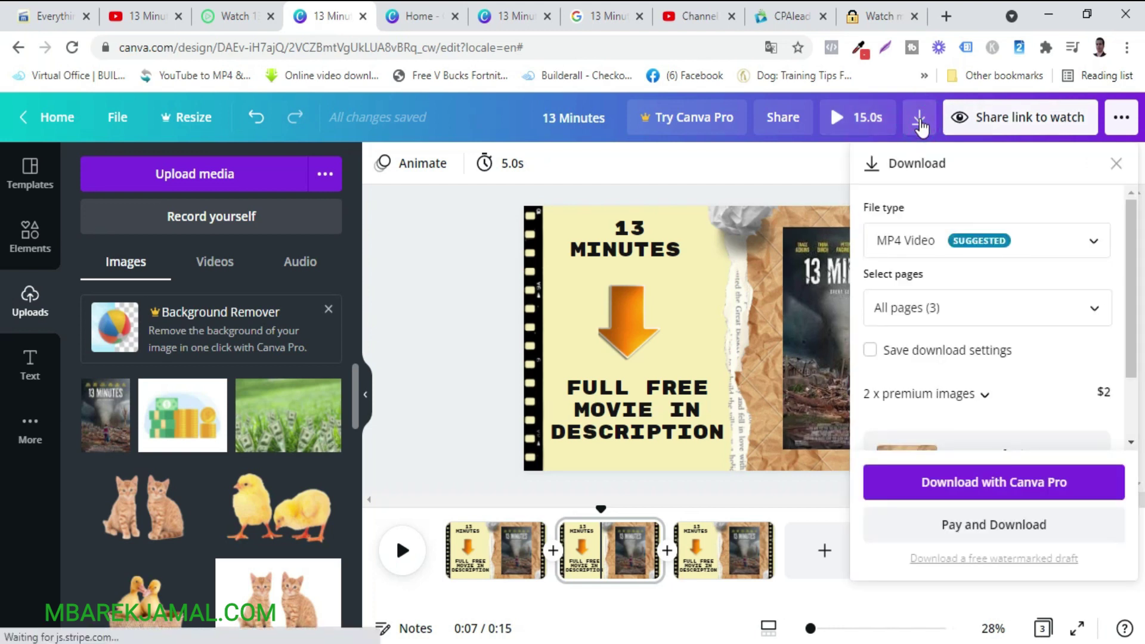
click(957, 560)
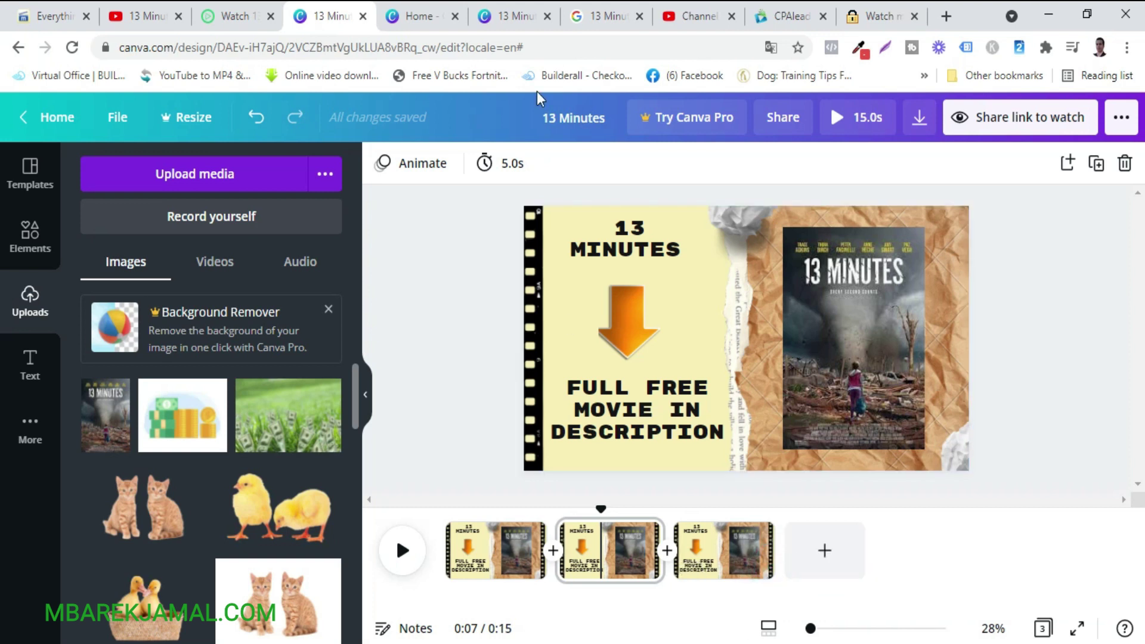
- Switch to YouTube Studio and upload the video file 13 Minutes FULL Movie.mp4
click(689, 20)
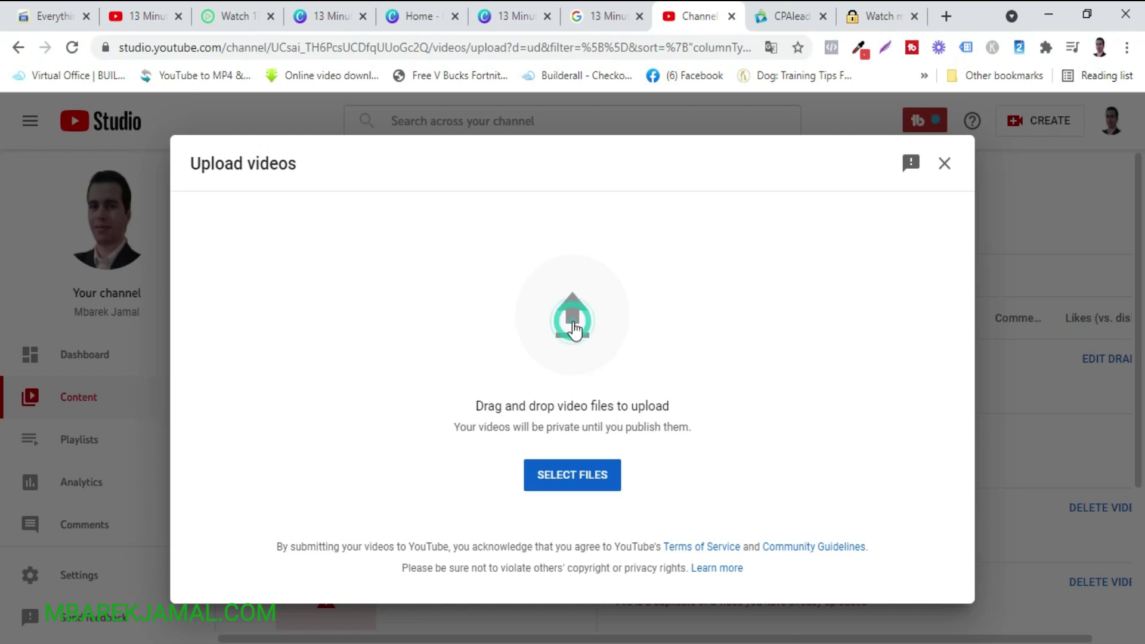
click(573, 324)
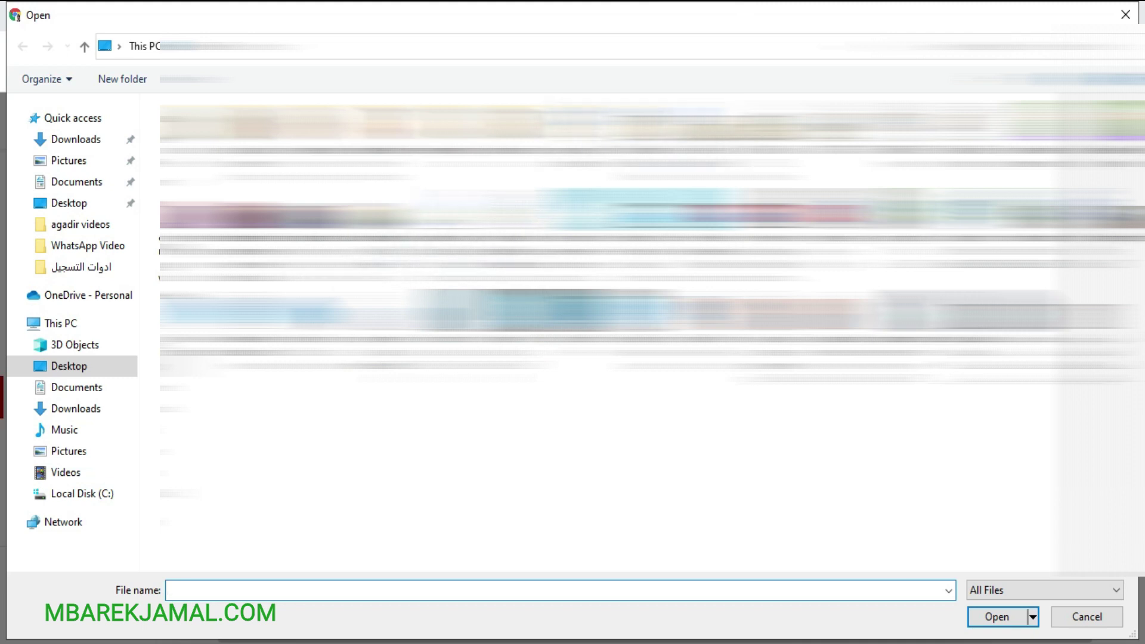
double_click(358, 122)
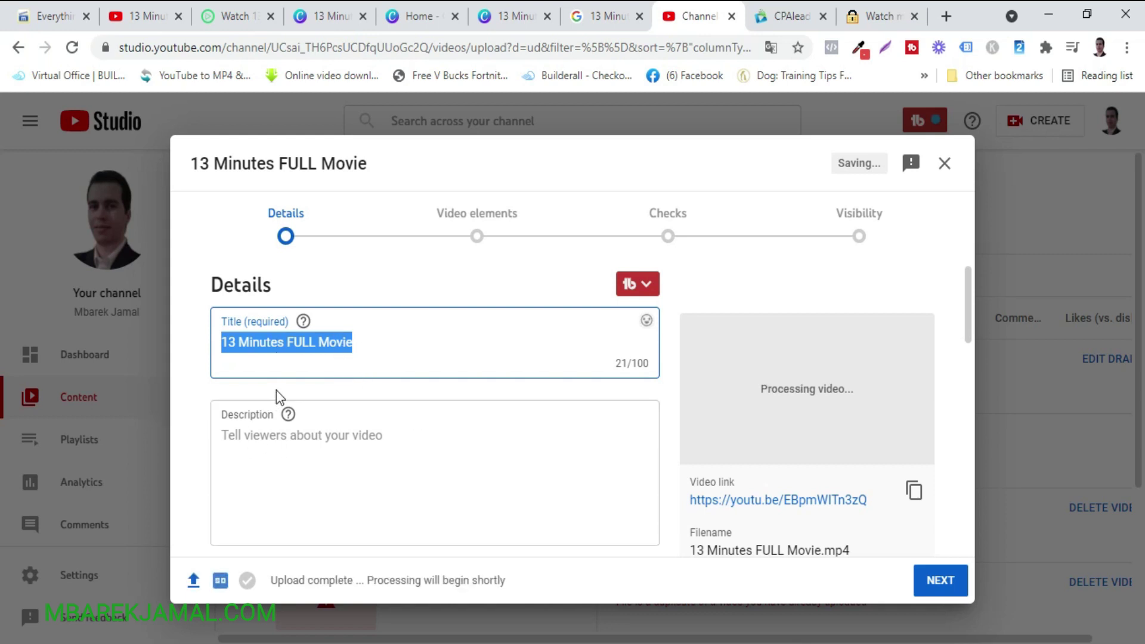
- Copy the video title into the description and put WATCH in front of it, giving "WATCH 13 Minutes FULL Movie"
right_click(307, 342)
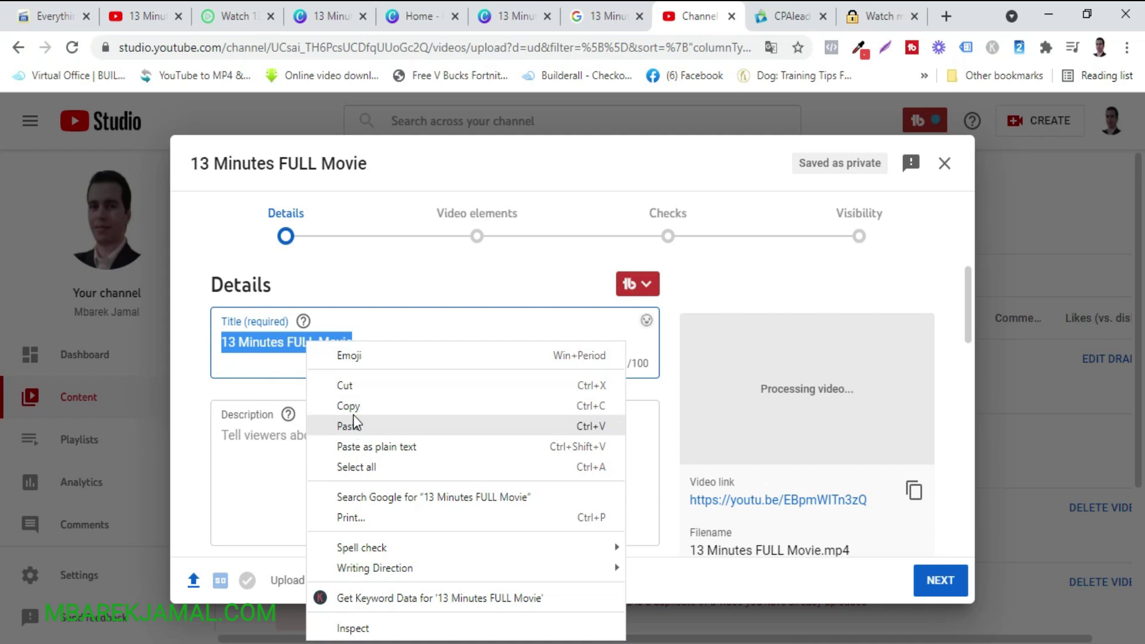
click(356, 407)
click(268, 440)
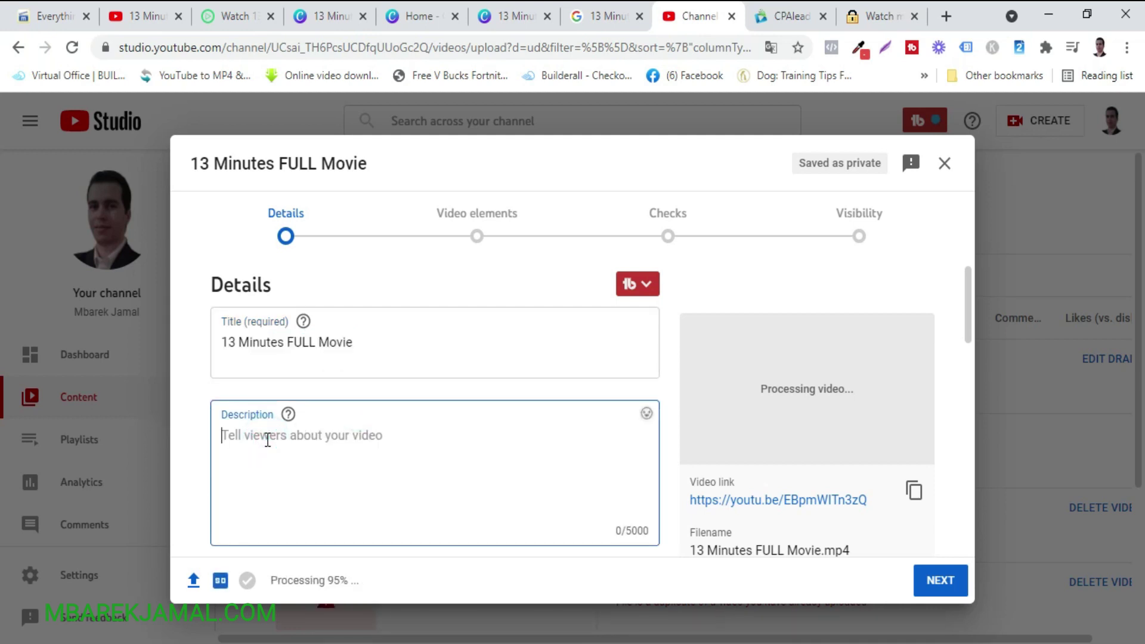
key(ctrl+v)
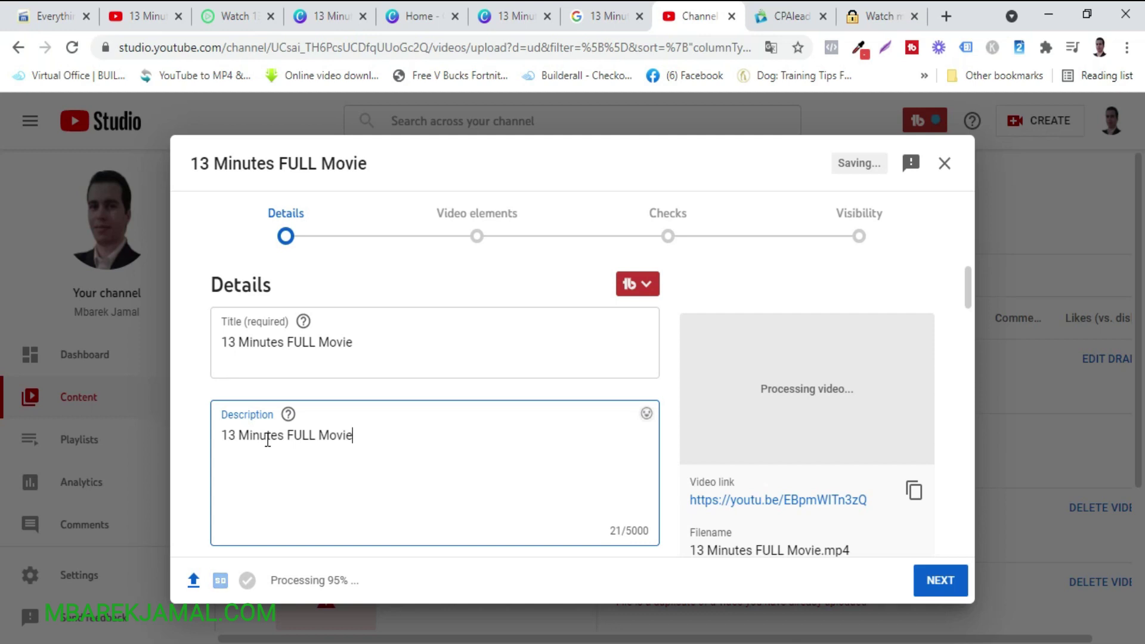
click(225, 436)
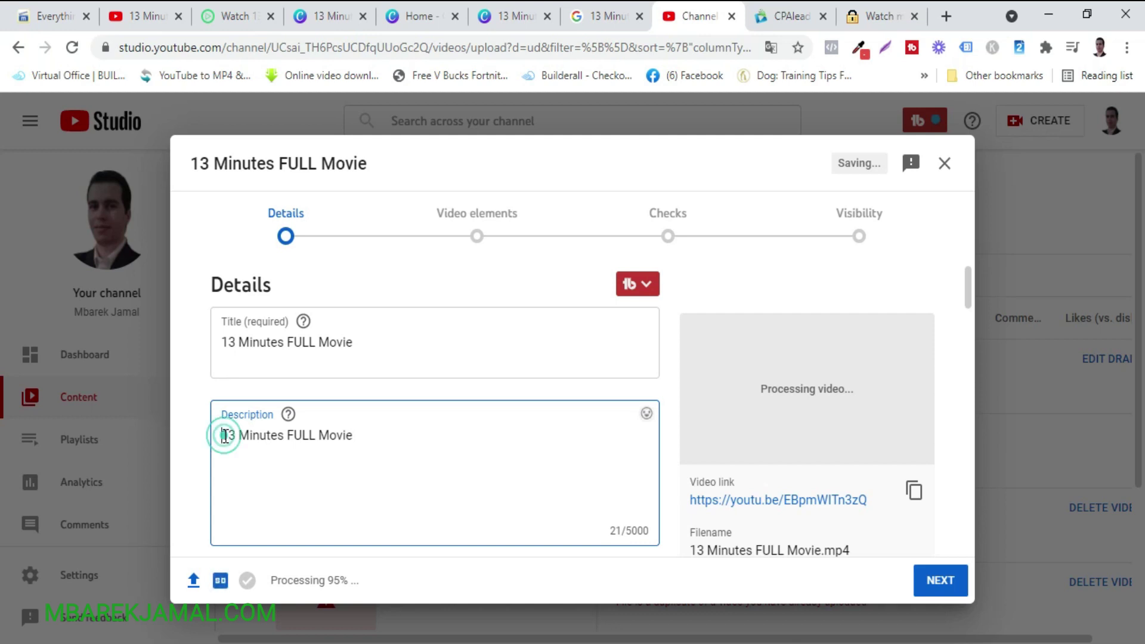
text(Y)
key(BackSpace)
text(WATCH)
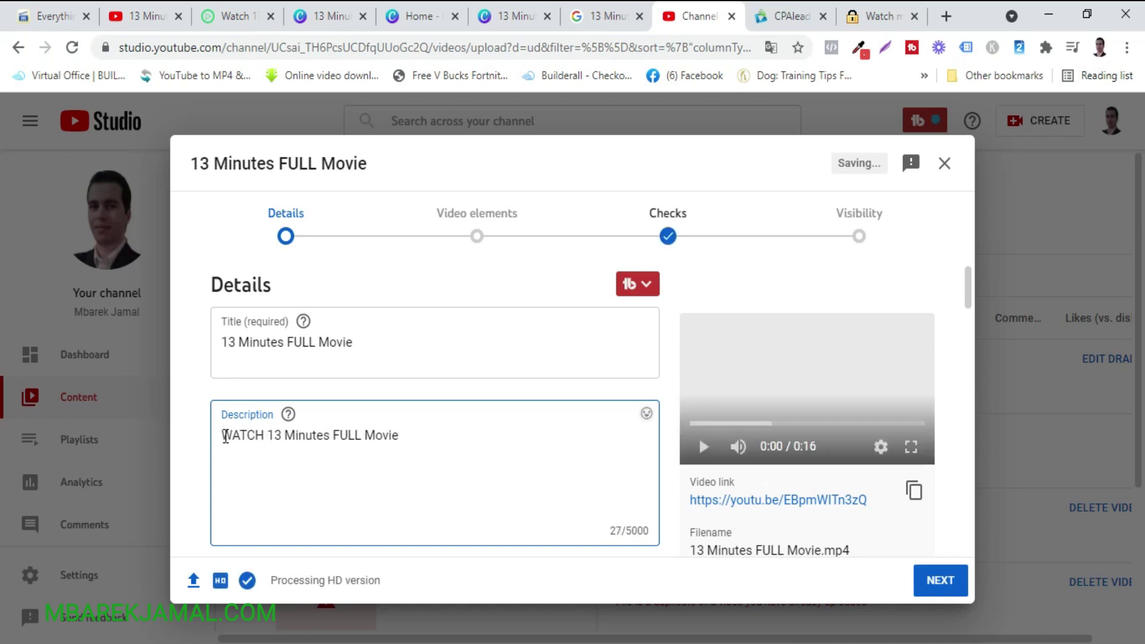
click(410, 434)
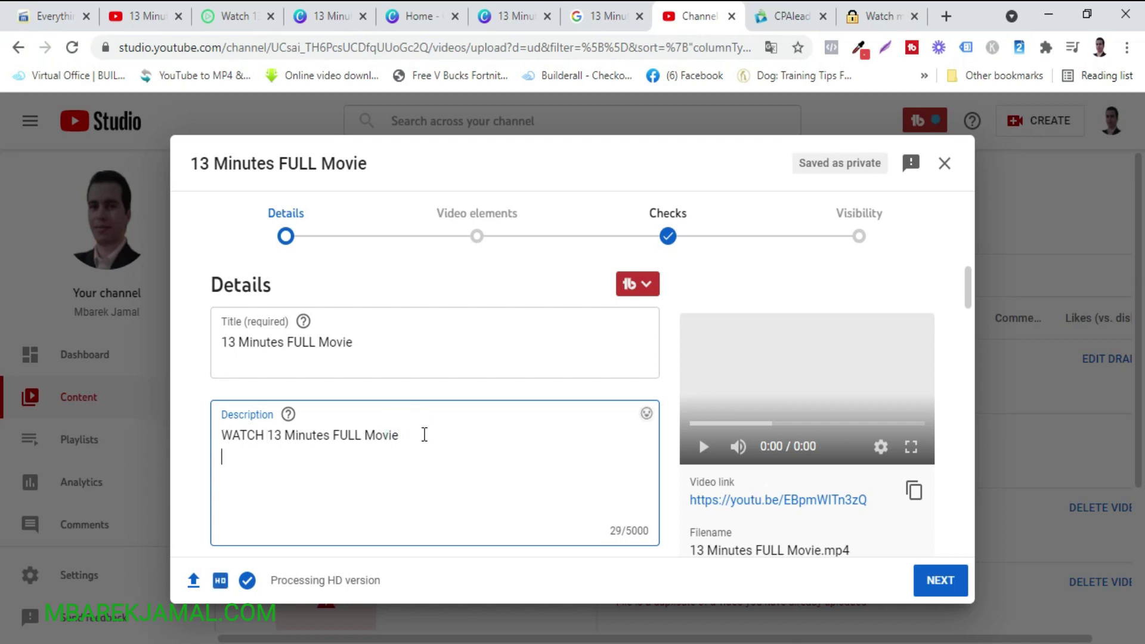
click(865, 17)
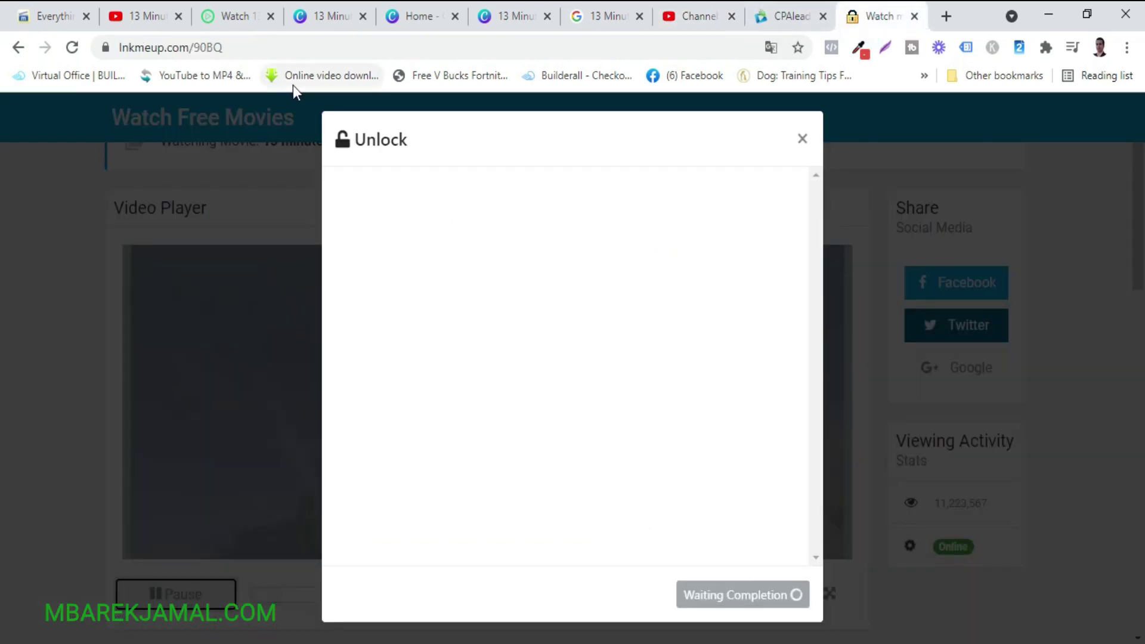
click(173, 48)
right_click(174, 55)
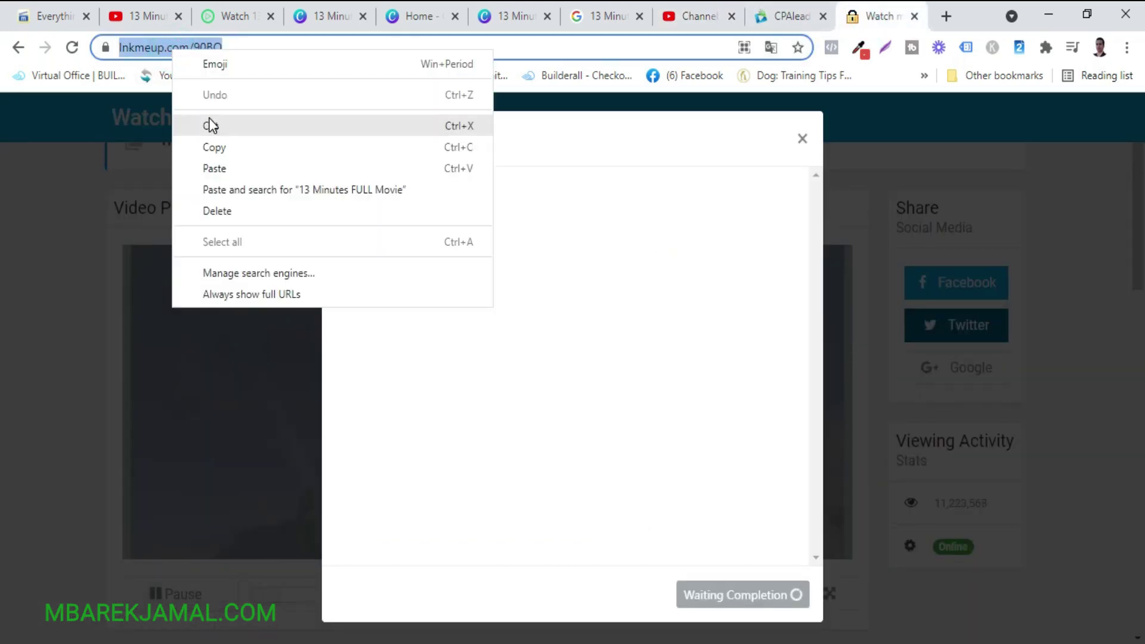
click(226, 149)
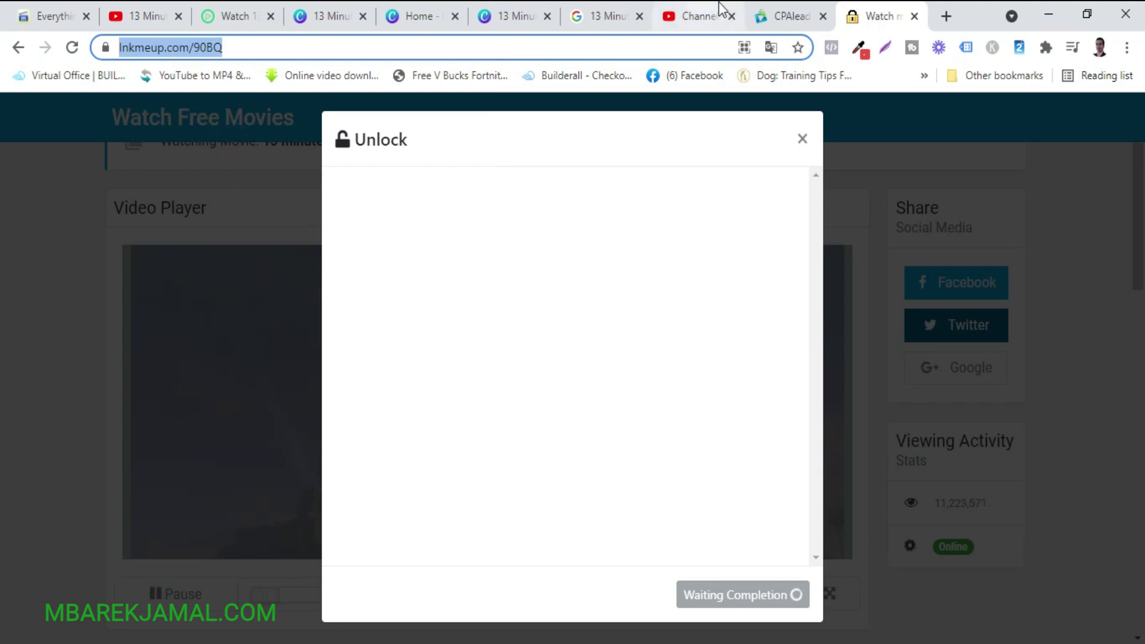
click(691, 21)
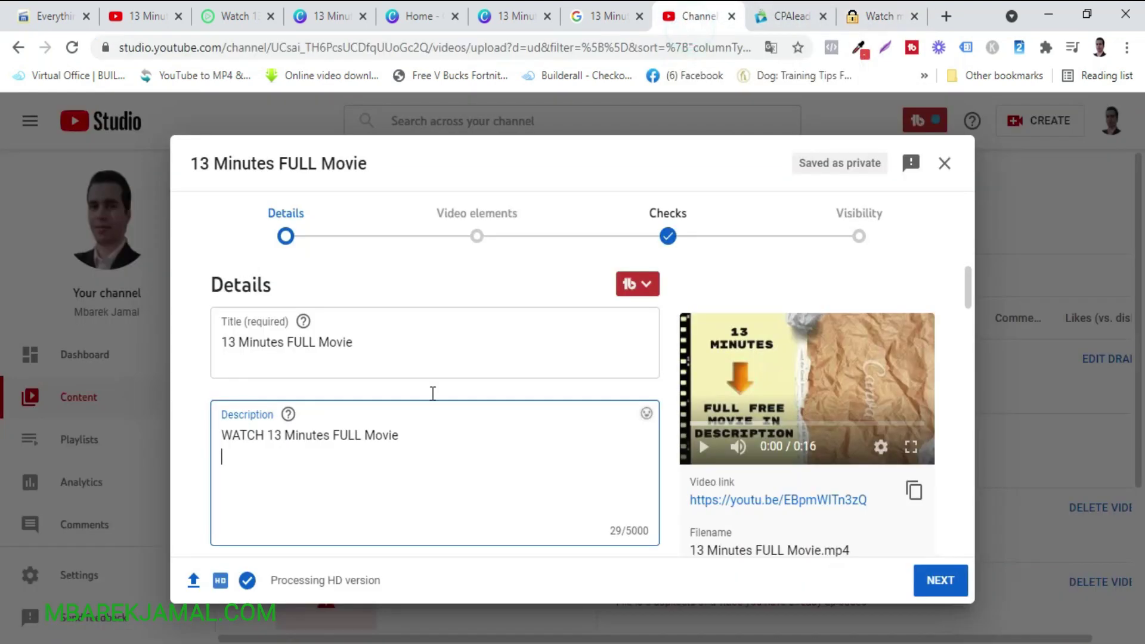
key(ctrl+v)
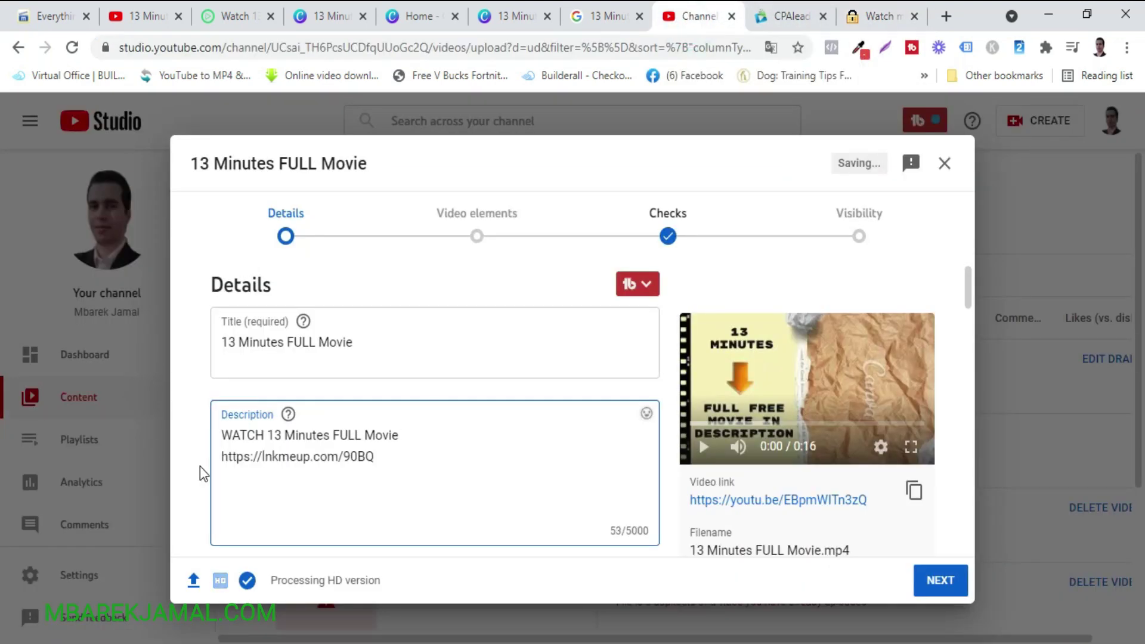
- Add the suggested search terms "13 movie" and "13 movie trailer" as video tags, then dismiss the suggestions
scroll(527, 495, down, 1)
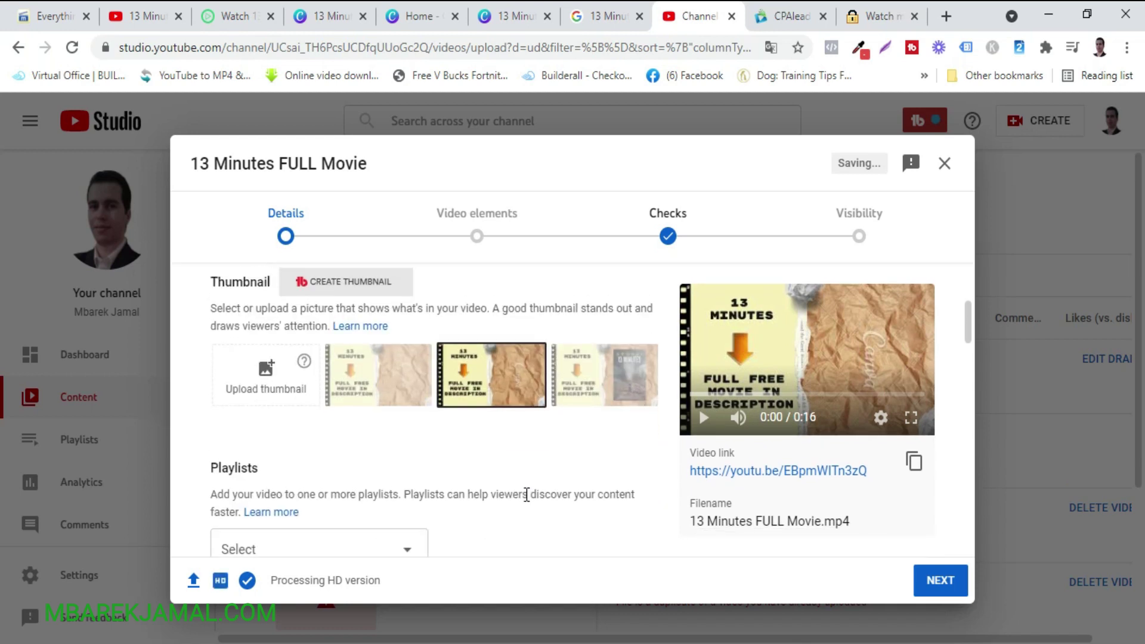
scroll(362, 451, down, 3)
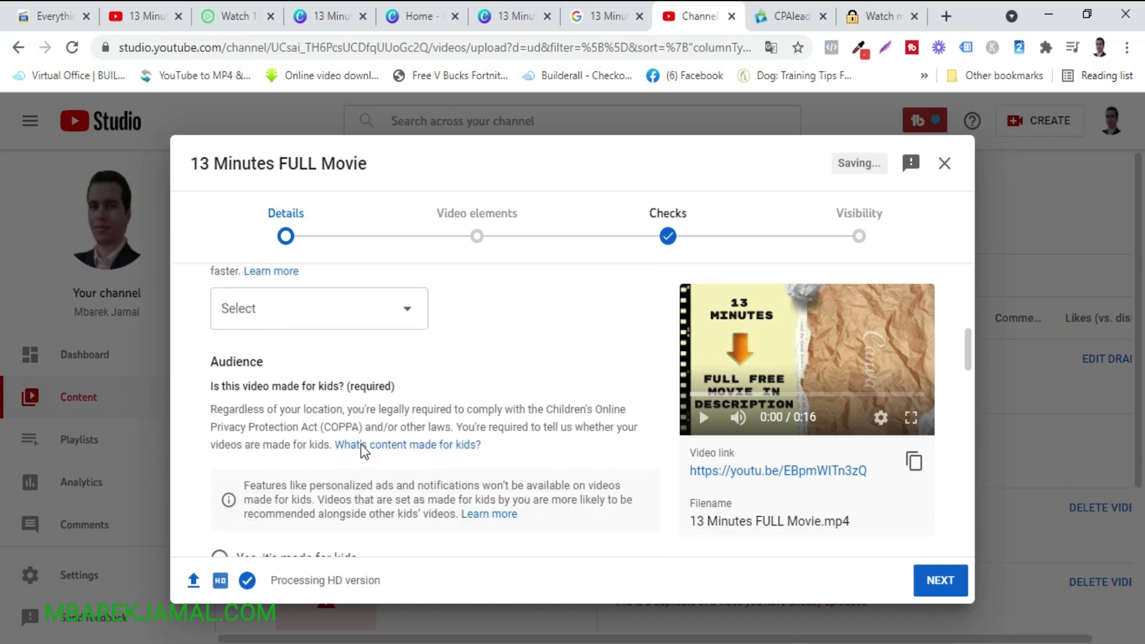
scroll(398, 393, down, 5)
scroll(399, 393, down, 10)
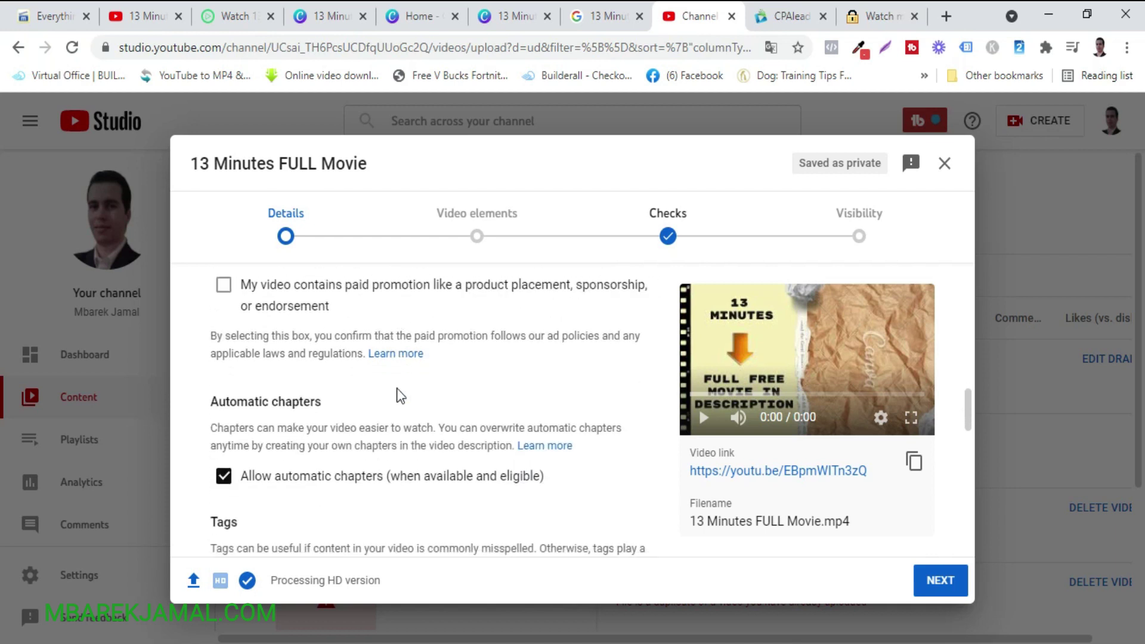
scroll(397, 395, down, 6)
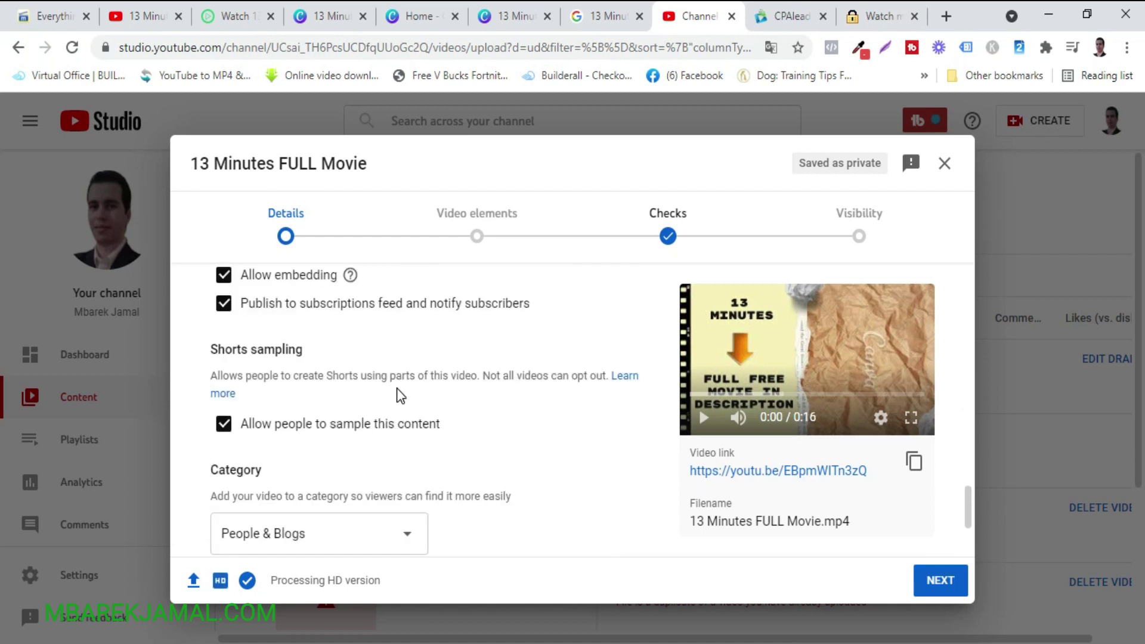
scroll(397, 395, up, 10)
scroll(396, 388, down, 1)
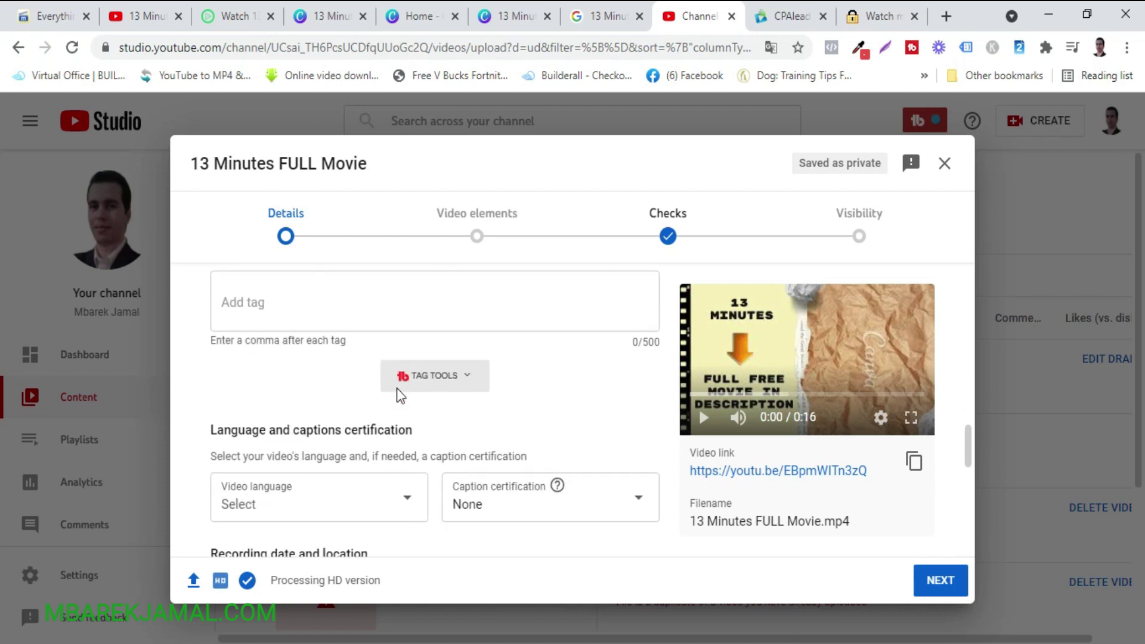
click(271, 300)
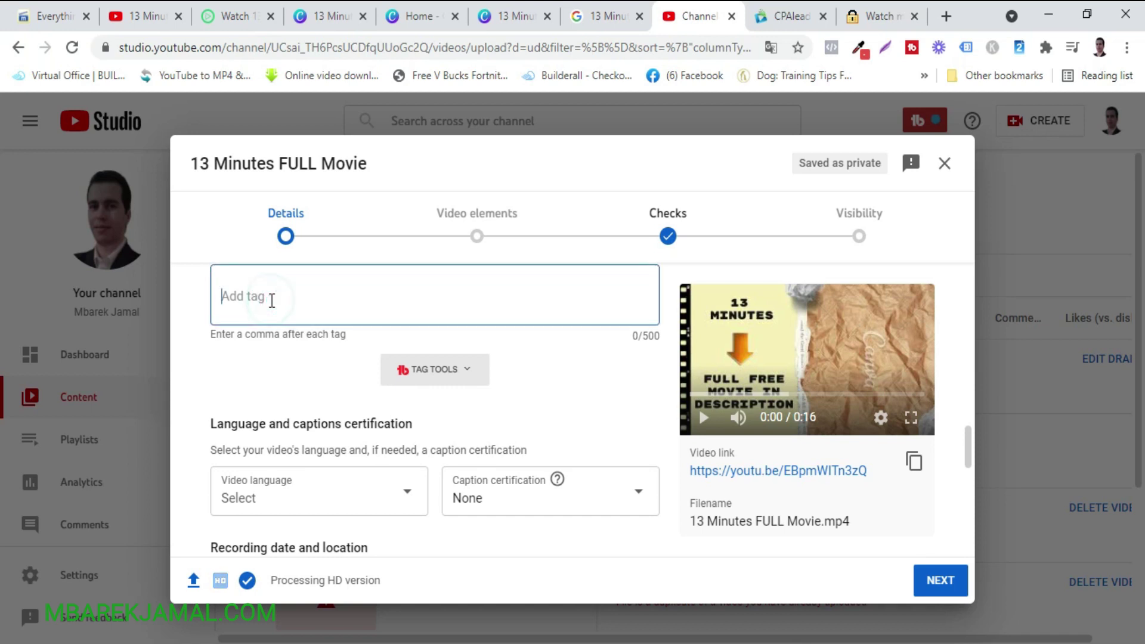
text(13)
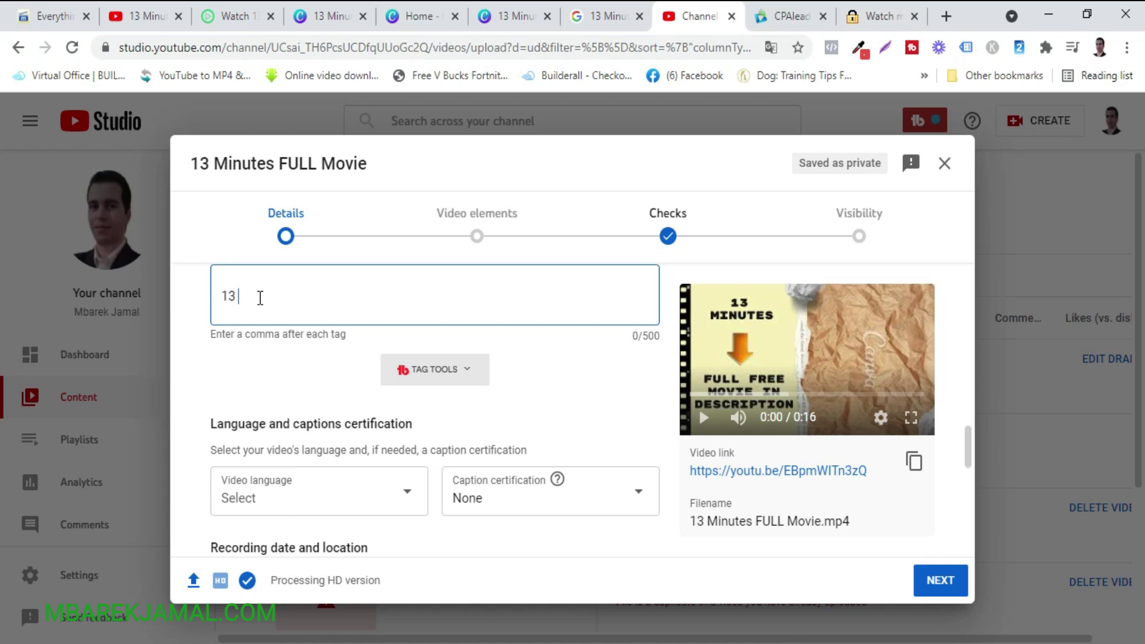
click(241, 297)
text(MOmVI)
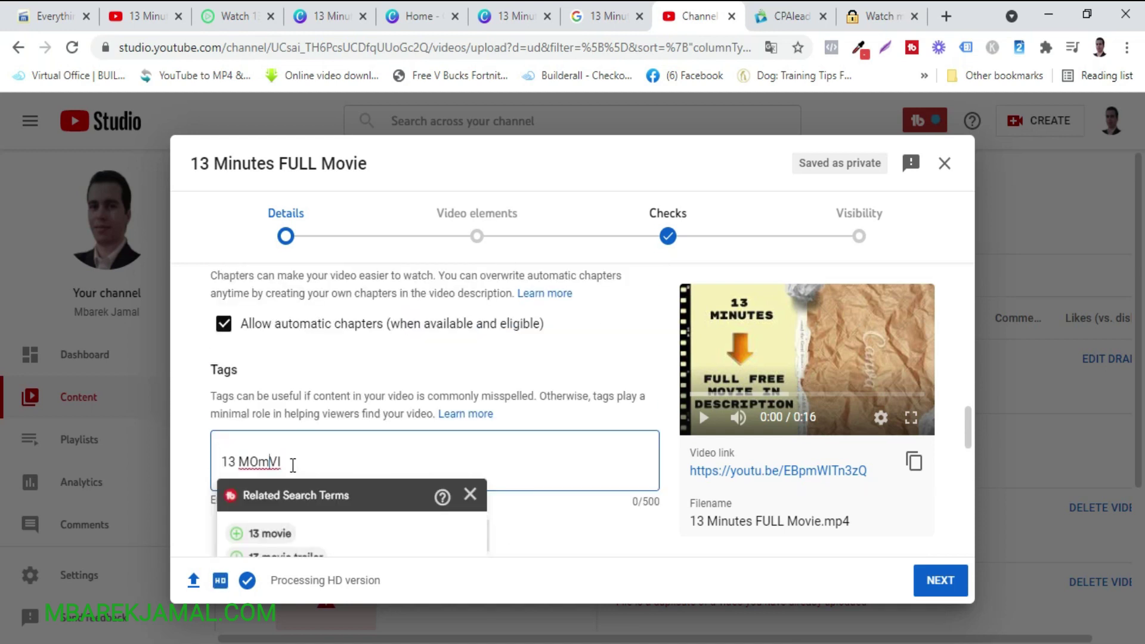
click(277, 536)
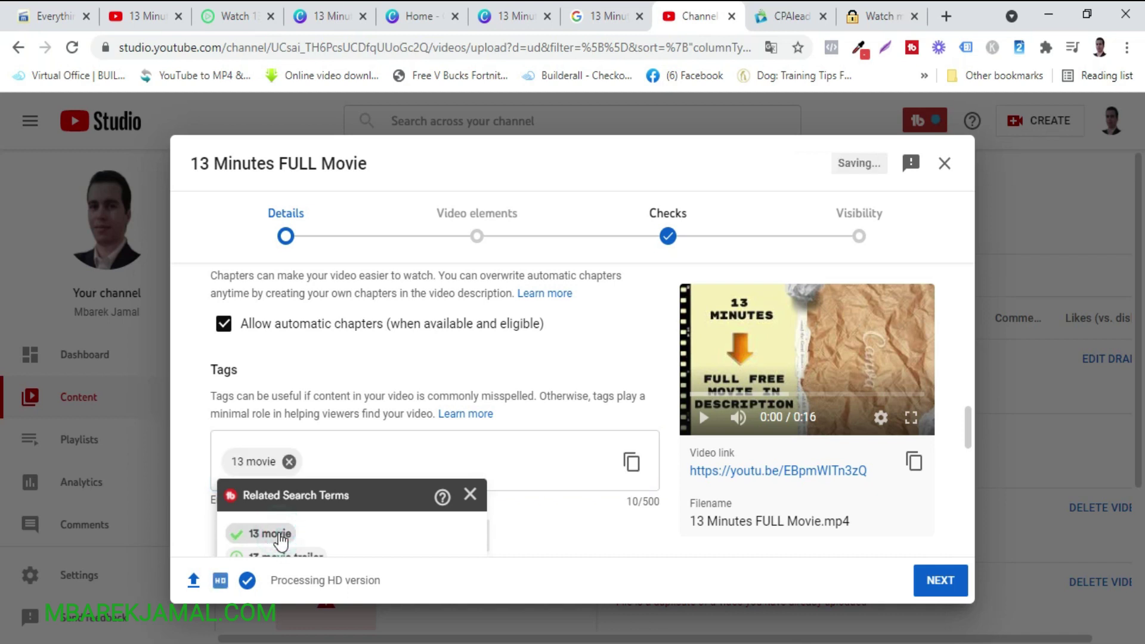
scroll(483, 371, down, 3)
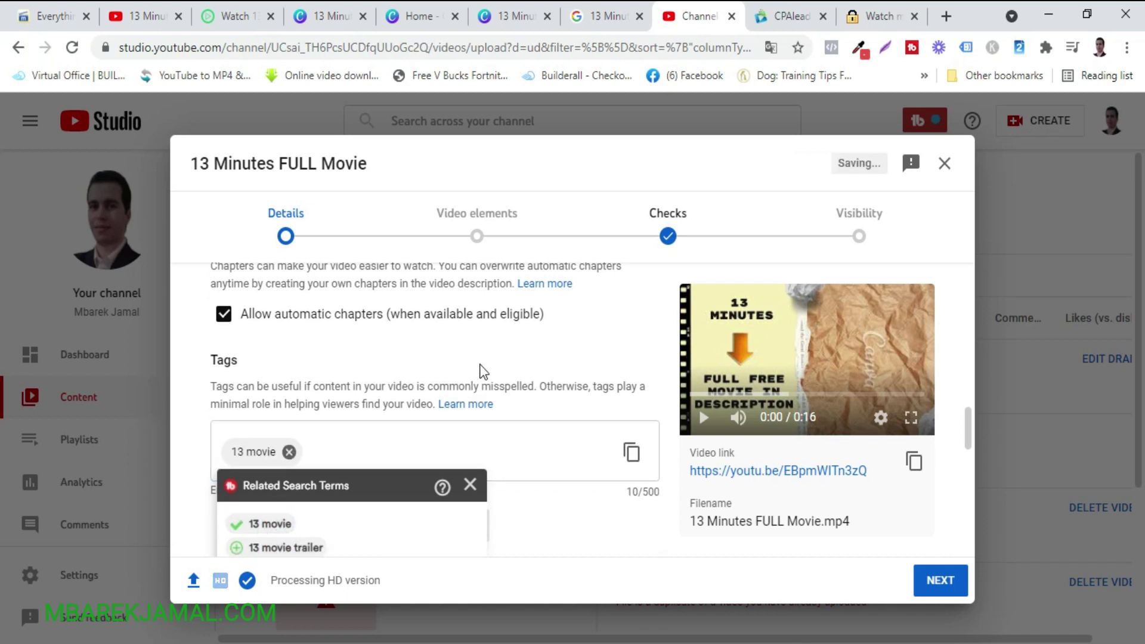
click(275, 424)
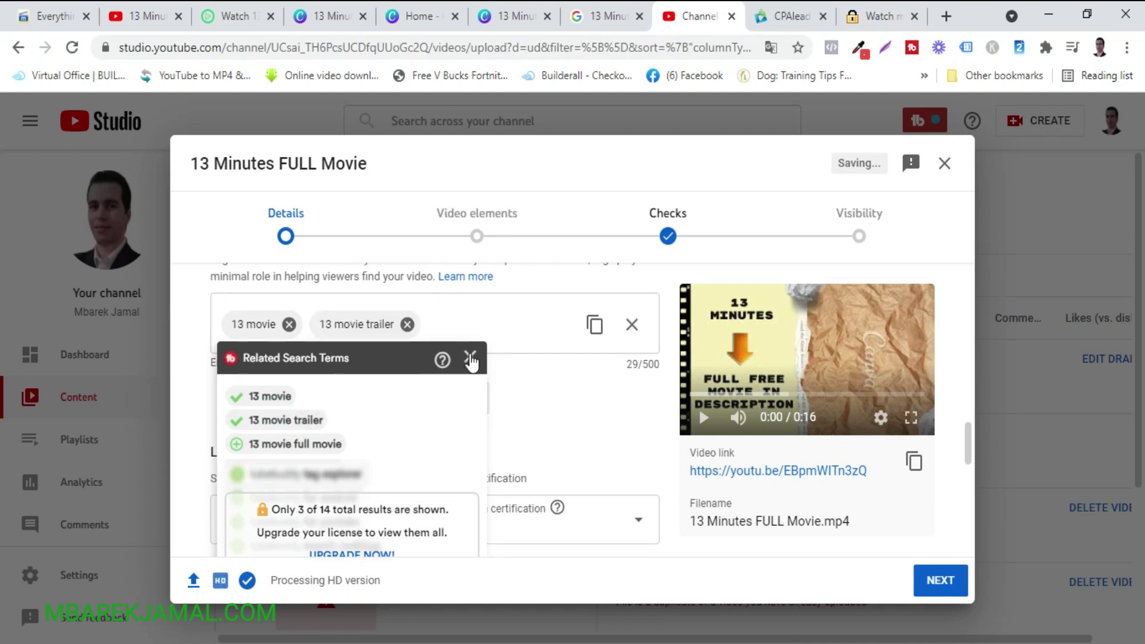
click(469, 356)
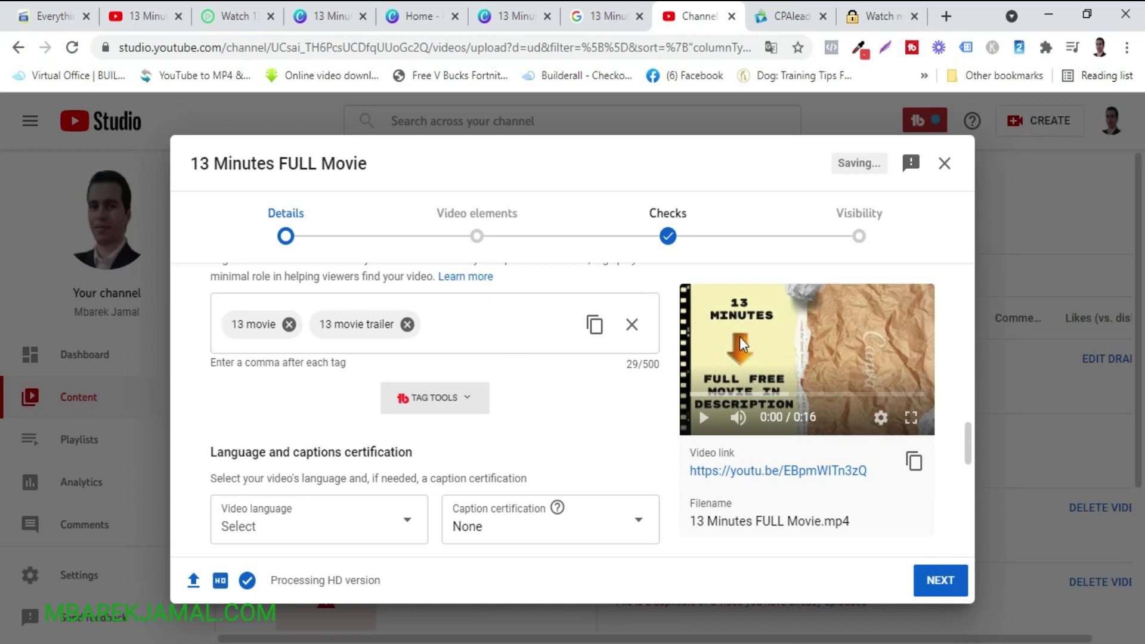
- Declare in the audience setting that the video is not made for kids
scroll(513, 410, down, 2)
scroll(516, 413, up, 10)
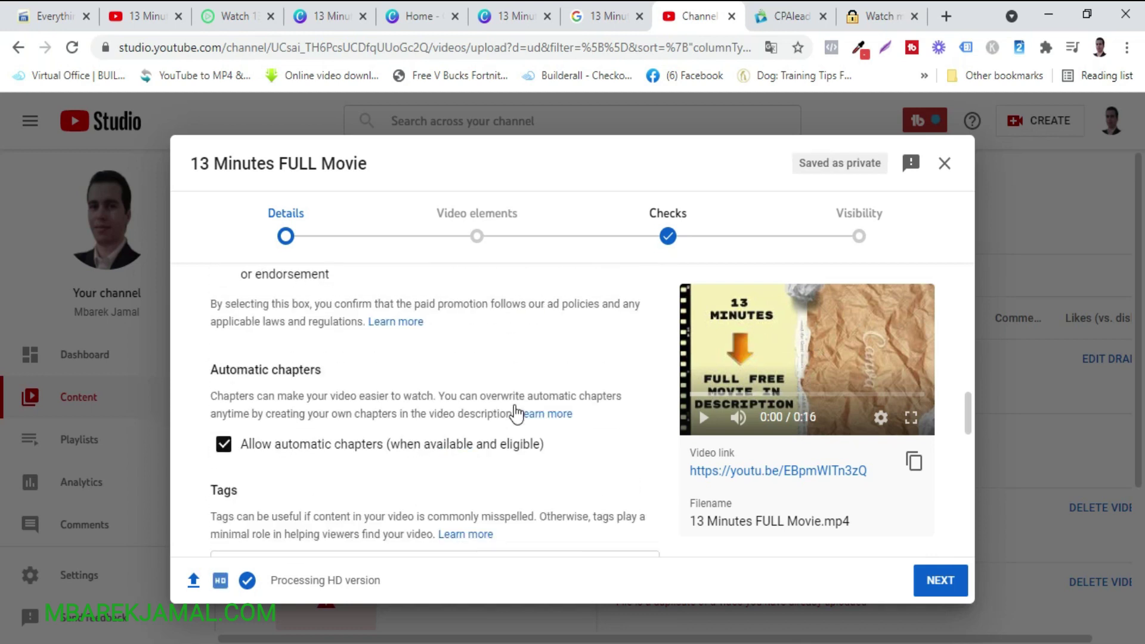
scroll(516, 406, up, 4)
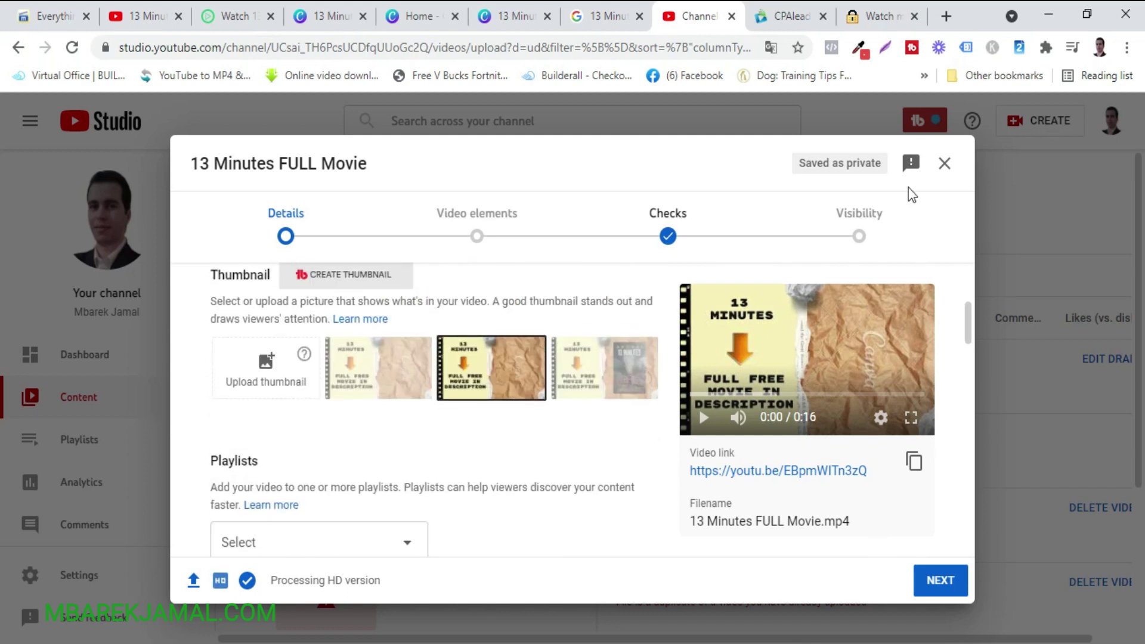
click(857, 232)
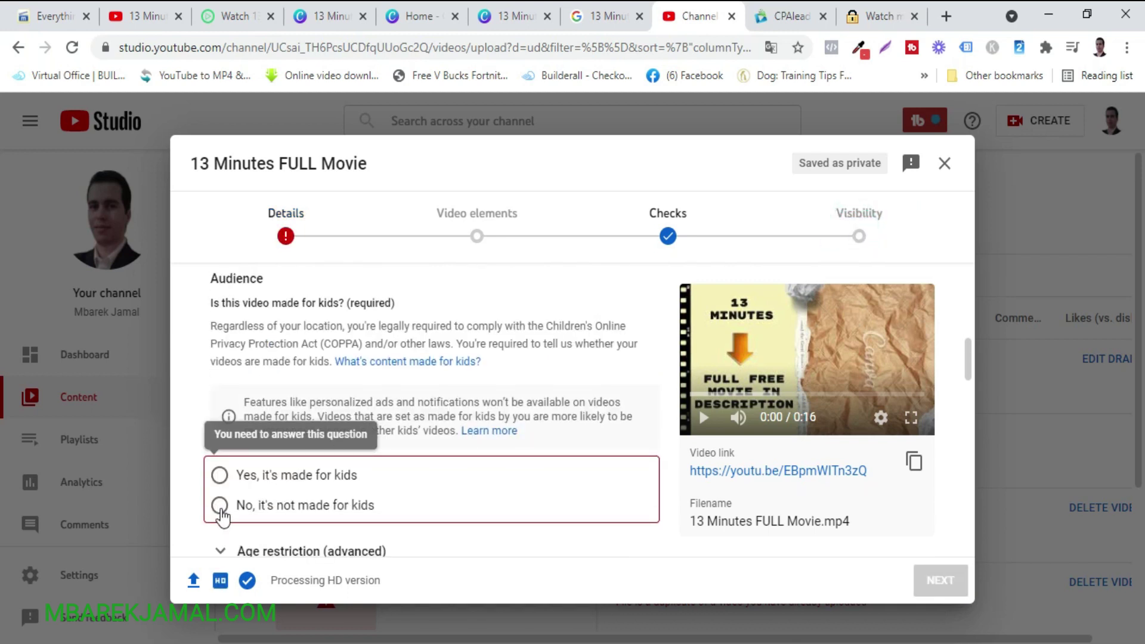
click(219, 505)
- Go to the video's visibility settings and set it to Public
scroll(365, 458, down, 5)
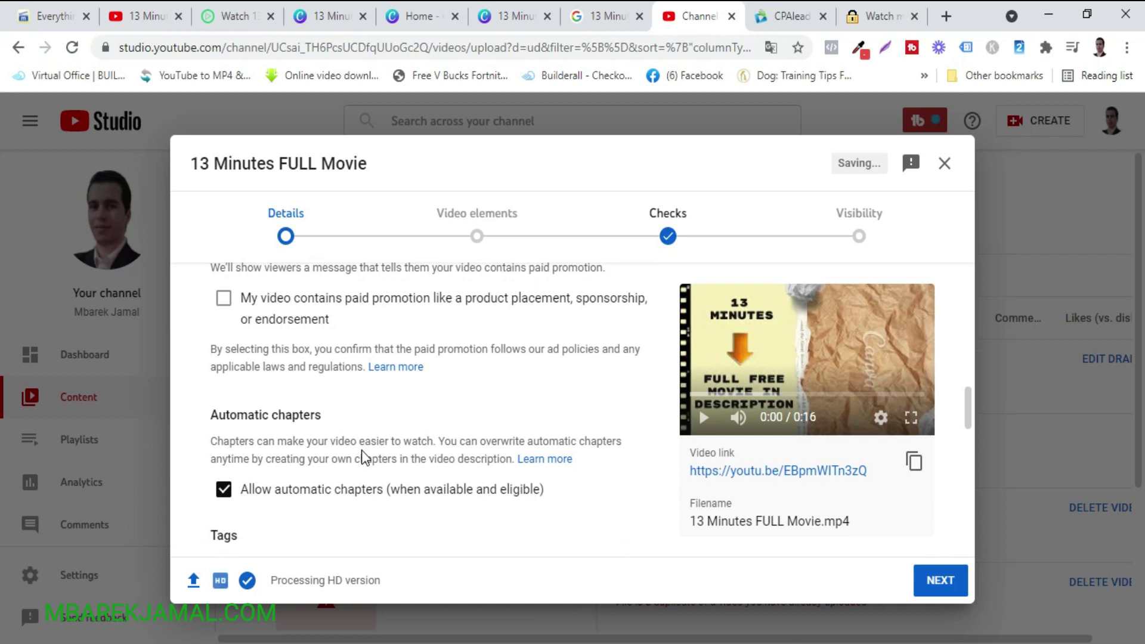
scroll(362, 457, up, 15)
scroll(362, 458, down, 5)
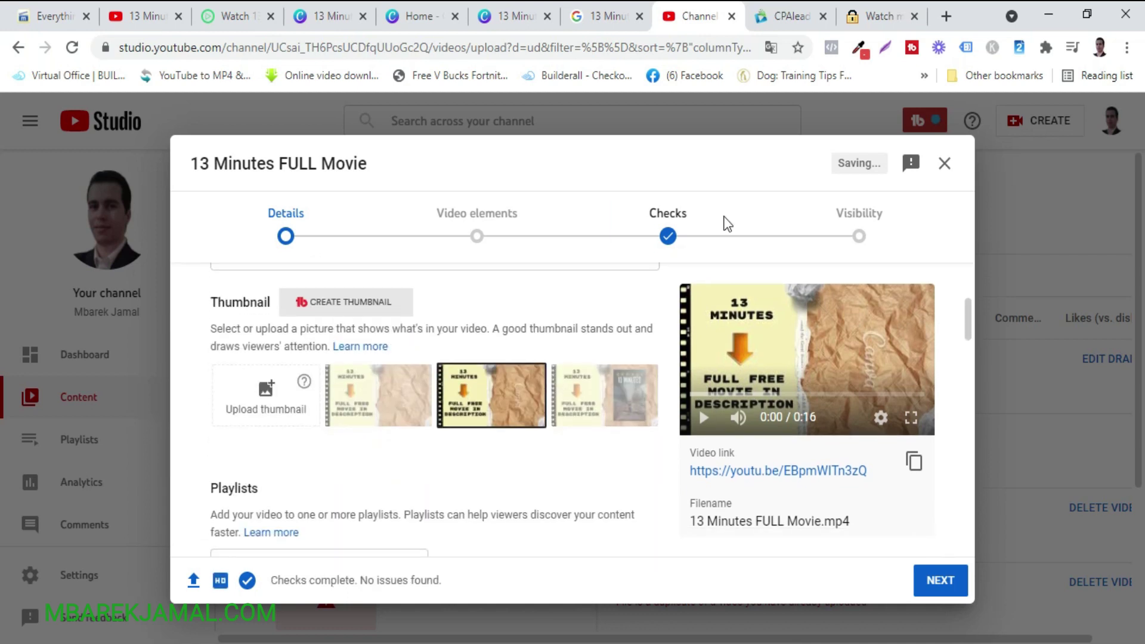
click(859, 236)
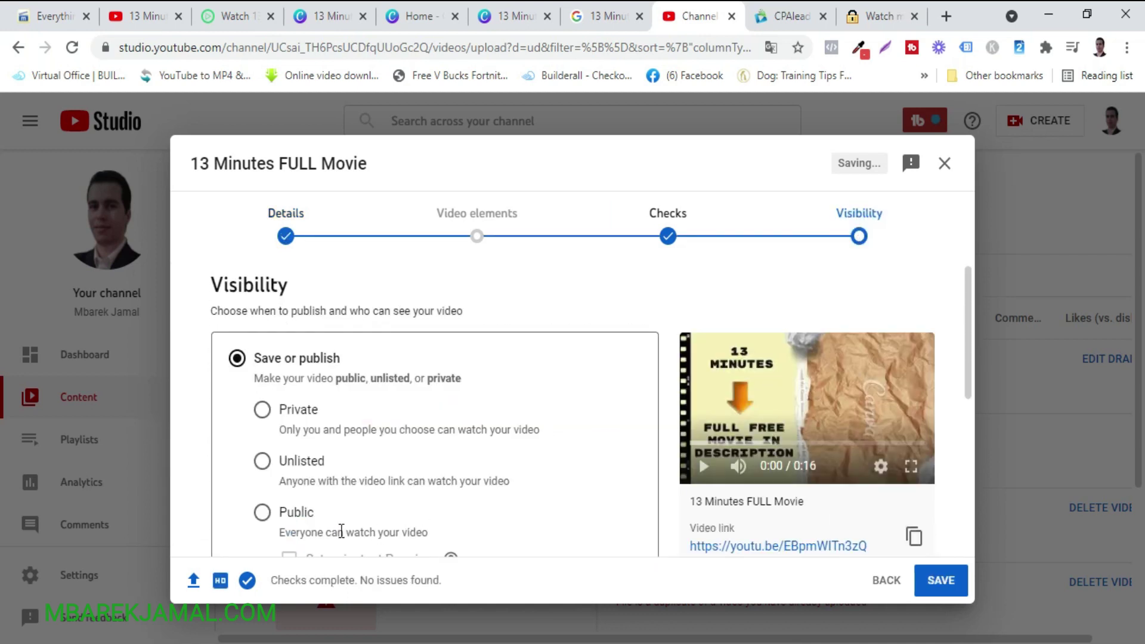
click(262, 513)
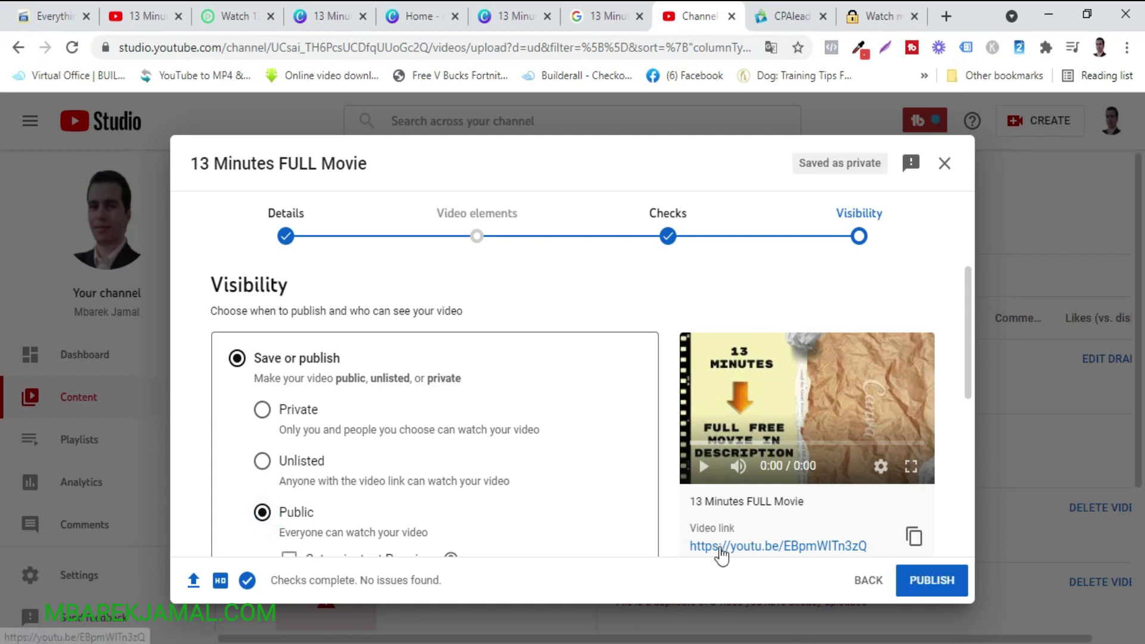